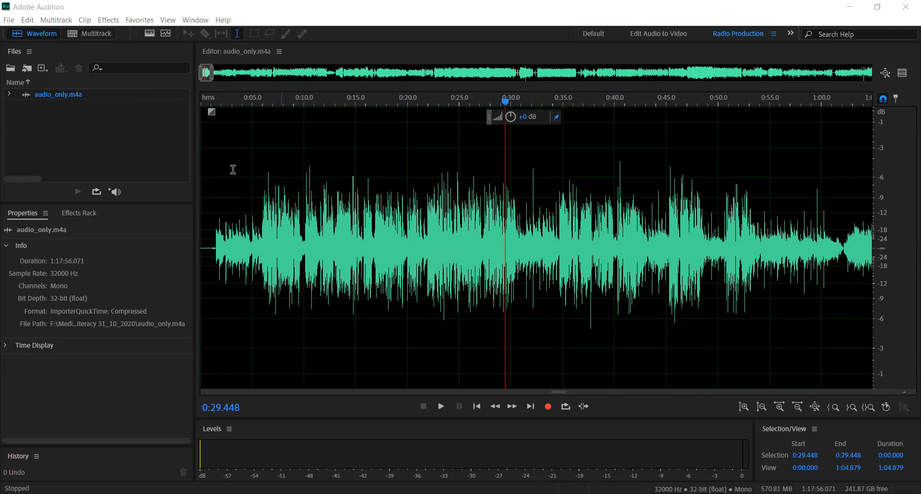
# - Review the time ruler's options for time display format, snapping and zooming
pyautogui.click(303, 97)
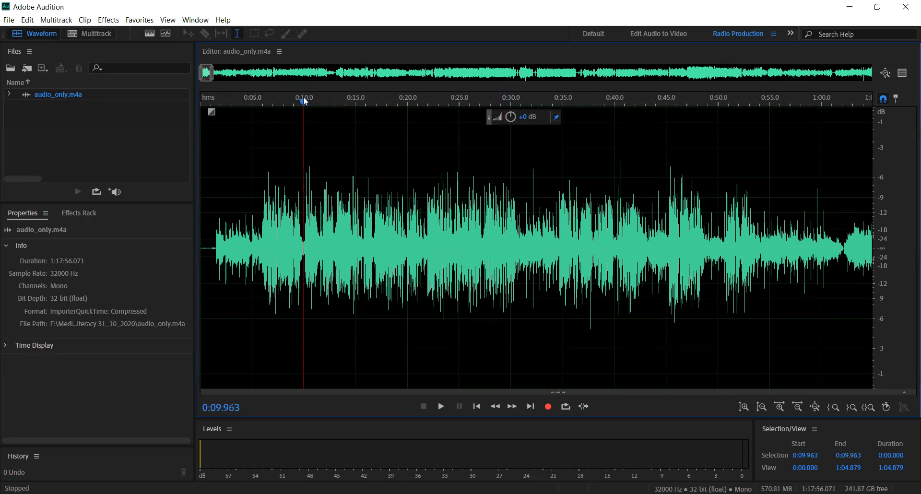
pyautogui.rightClick(343, 97)
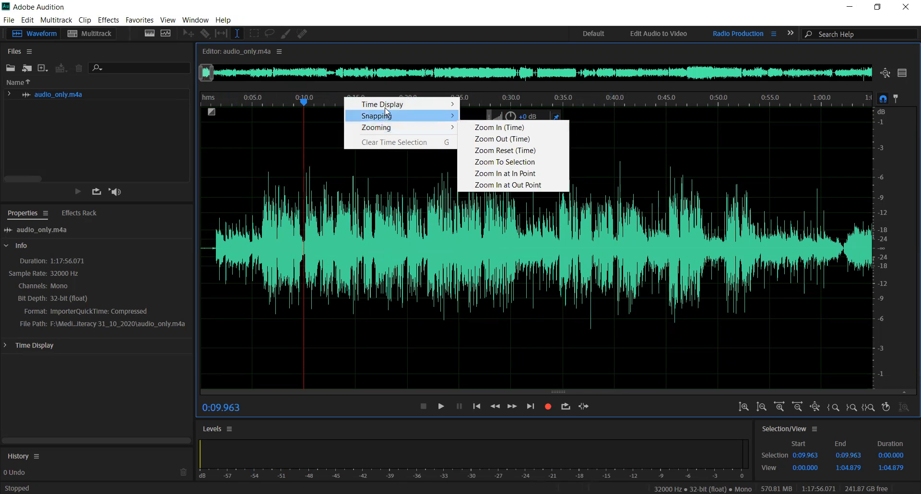
pyautogui.moveTo(404, 107)
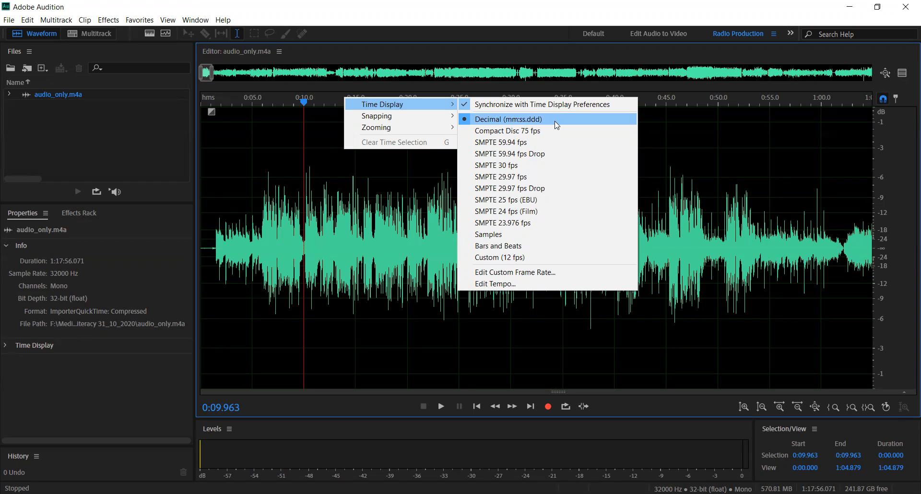
pyautogui.moveTo(448, 119)
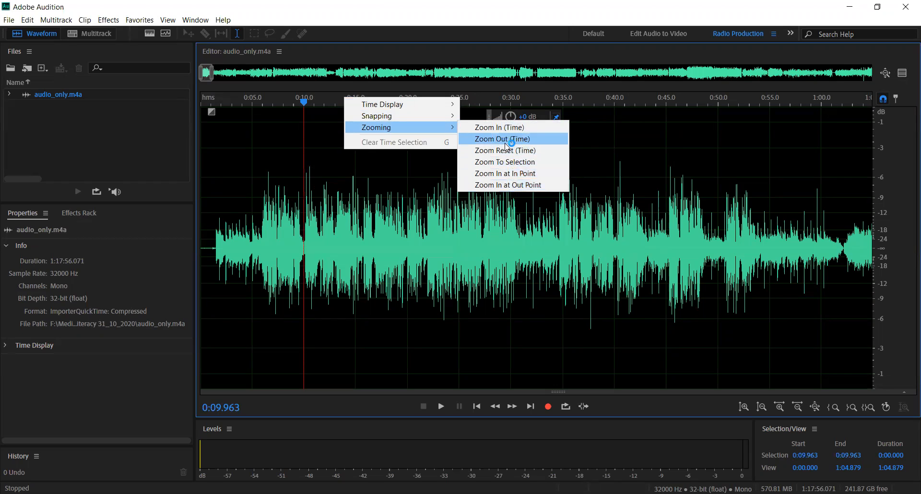
pyautogui.click(653, 118)
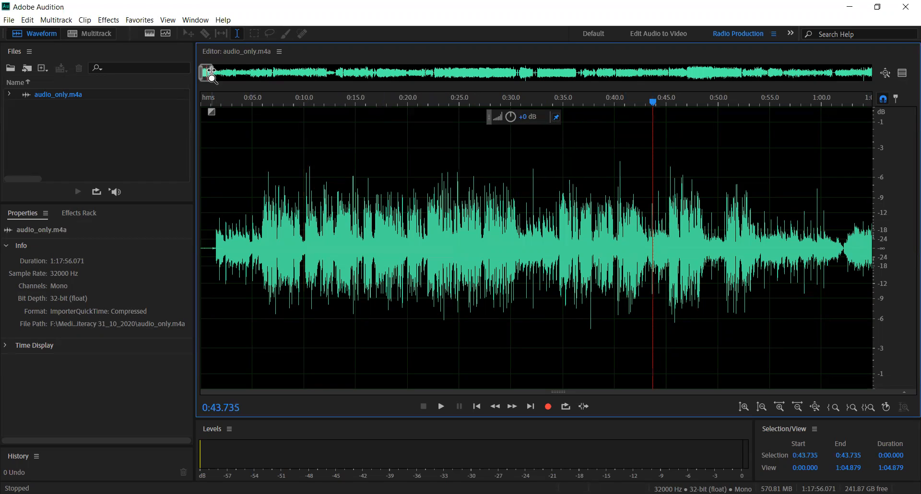
# - Zoom the waveform to about the first 37 seconds and select the passage from 0:10.000 to about 0:15.713
pyautogui.moveTo(211, 72); pyautogui.dragTo(668, 74)
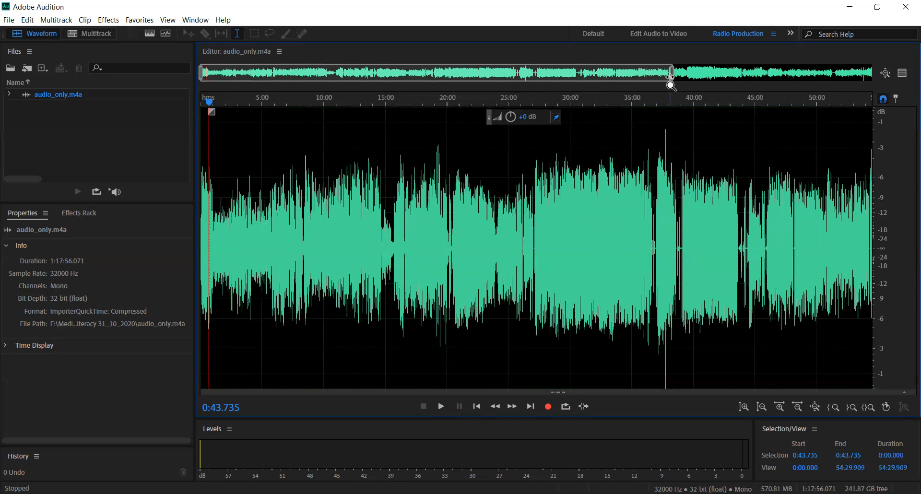
pyautogui.moveTo(670, 77); pyautogui.dragTo(201, 96)
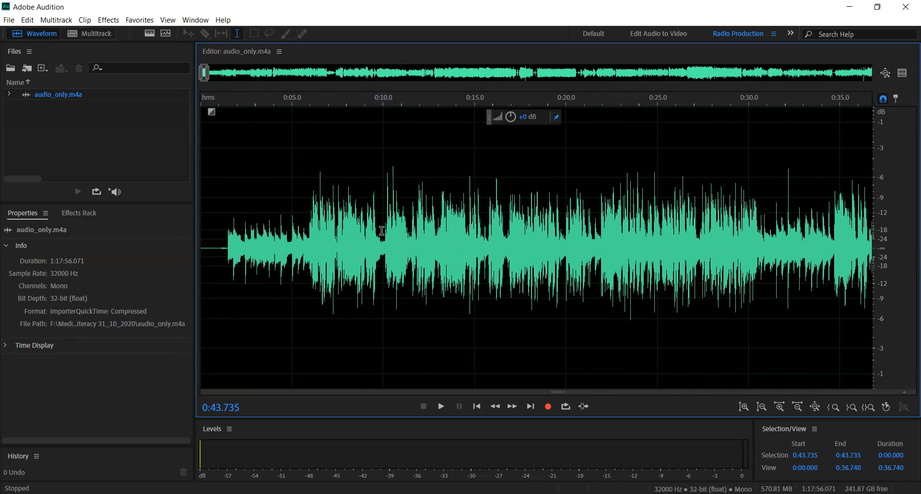
pyautogui.moveTo(383, 236); pyautogui.dragTo(485, 229)
pyautogui.click(332, 226)
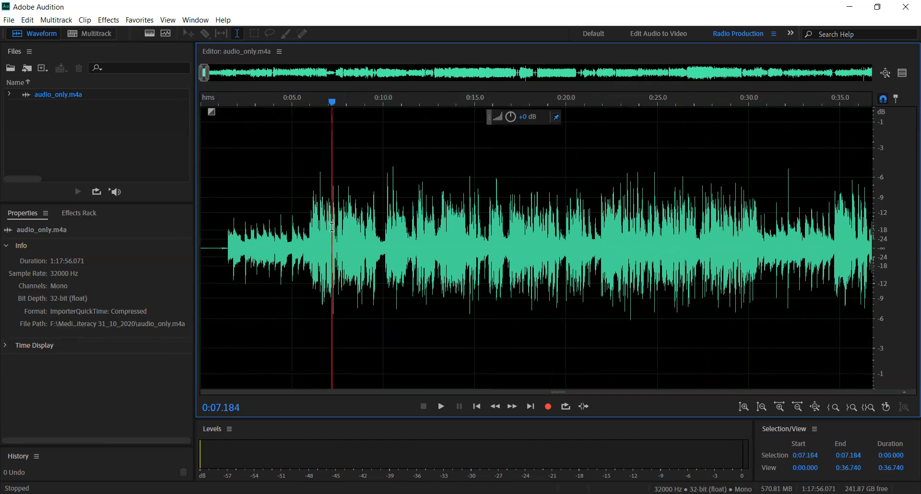
pyautogui.moveTo(383, 236); pyautogui.dragTo(464, 237)
pyautogui.moveTo(463, 126); pyautogui.dragTo(485, 104)
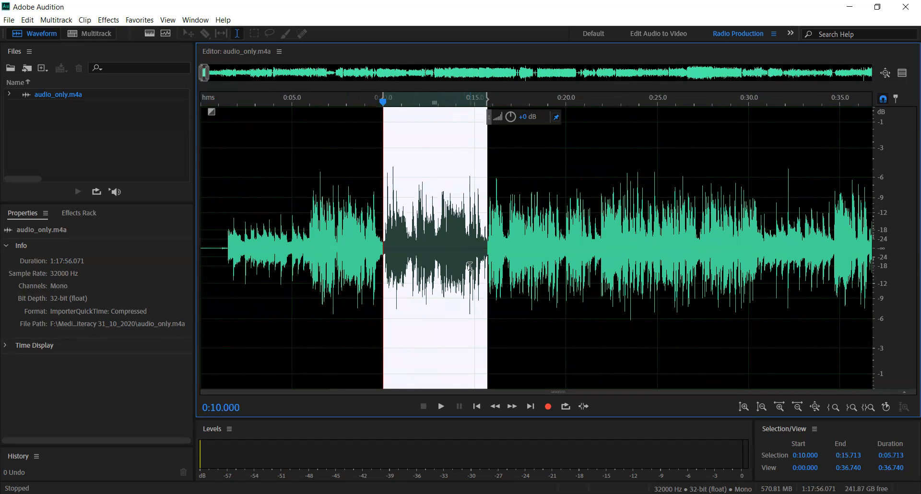
# - Reselect the passage from 0:10.000 to about 0:15.680 and toggle loop playback on and off
pyautogui.click(562, 256)
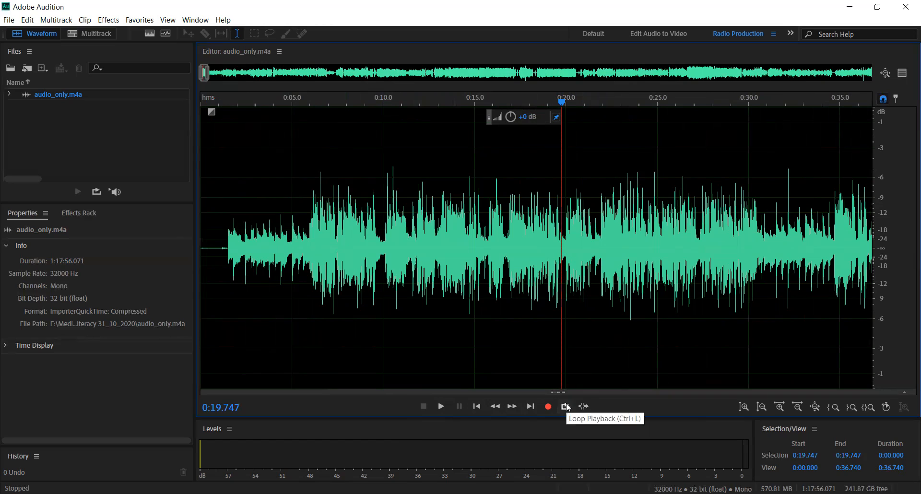
pyautogui.moveTo(383, 239); pyautogui.dragTo(486, 249)
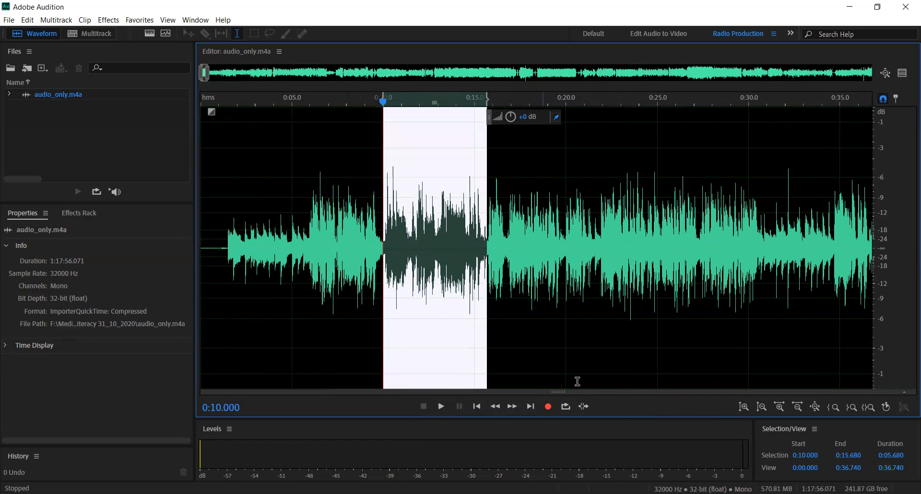
pyautogui.click(566, 407)
pyautogui.click(568, 405)
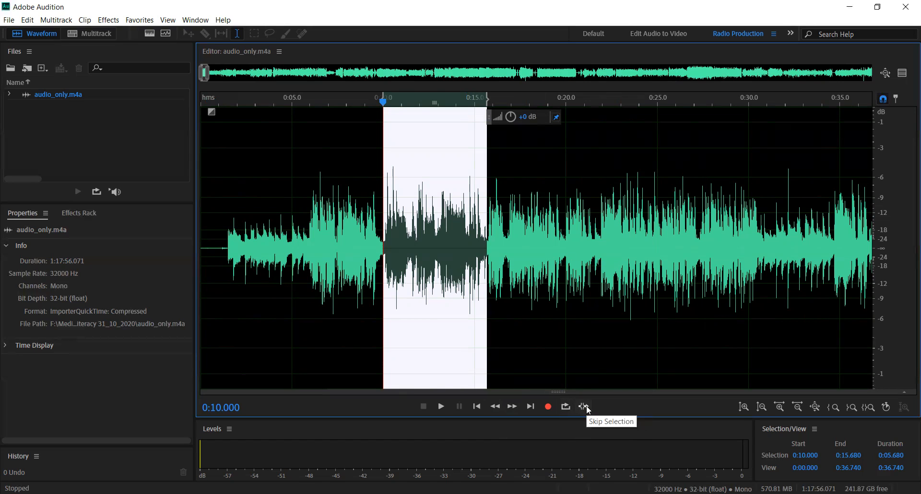
# - Move the playhead from before the selected passage to just past its end at about 0:15.844, and clear the selection
pyautogui.click(348, 105)
pyautogui.moveTo(350, 104); pyautogui.dragTo(379, 106)
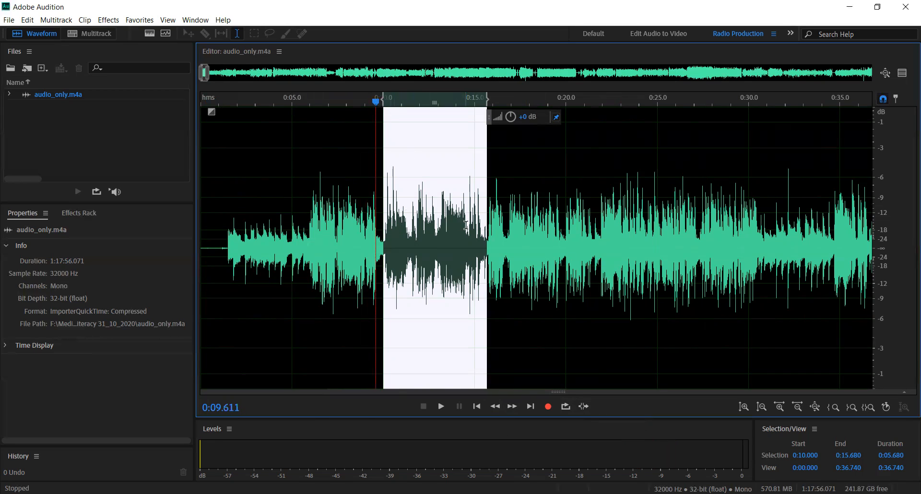
pyautogui.moveTo(378, 103); pyautogui.dragTo(493, 100)
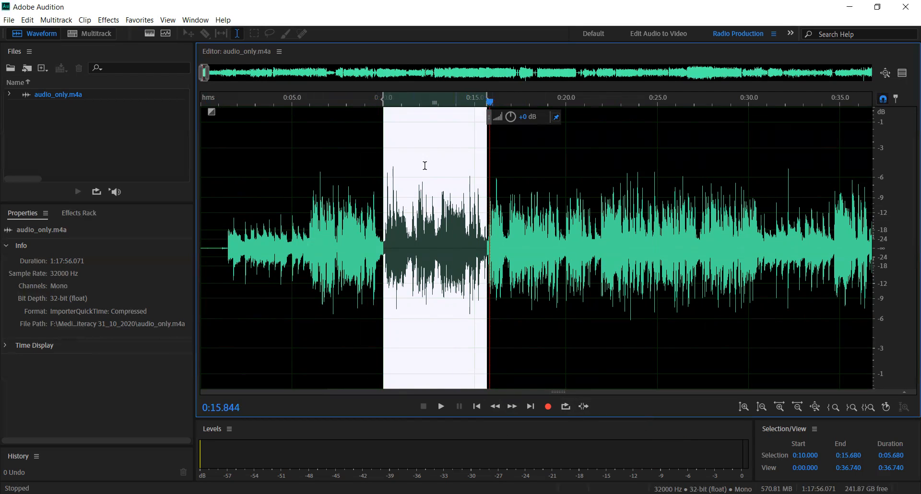
pyautogui.click(498, 196)
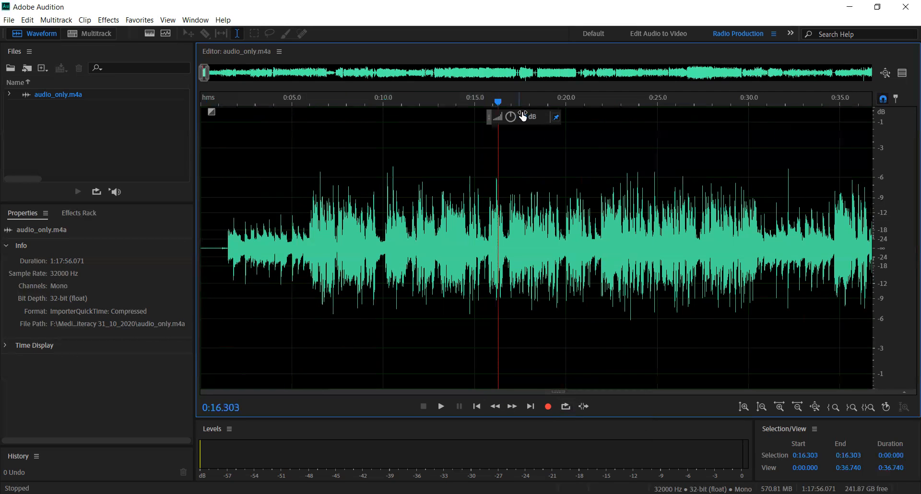
# - Move the floating volume control near the 0:10 mark, and select and deselect the passage from 0:10.000 to about 0:14.663
pyautogui.moveTo(488, 118); pyautogui.dragTo(389, 131)
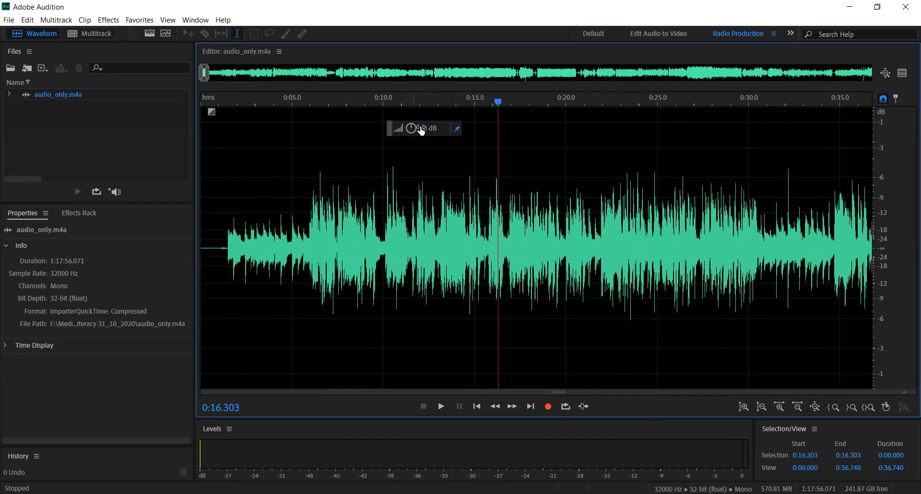
pyautogui.moveTo(383, 219); pyautogui.dragTo(467, 216)
pyautogui.moveTo(411, 127)
pyautogui.mouseDown()
pyautogui.moveTo(409, 116)
pyautogui.moveTo(411, 129)
pyautogui.mouseUp()
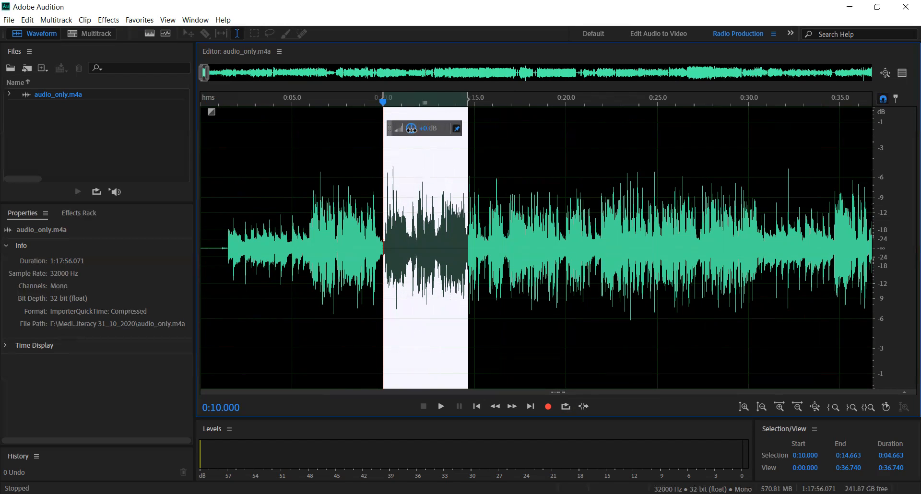
pyautogui.click(569, 144)
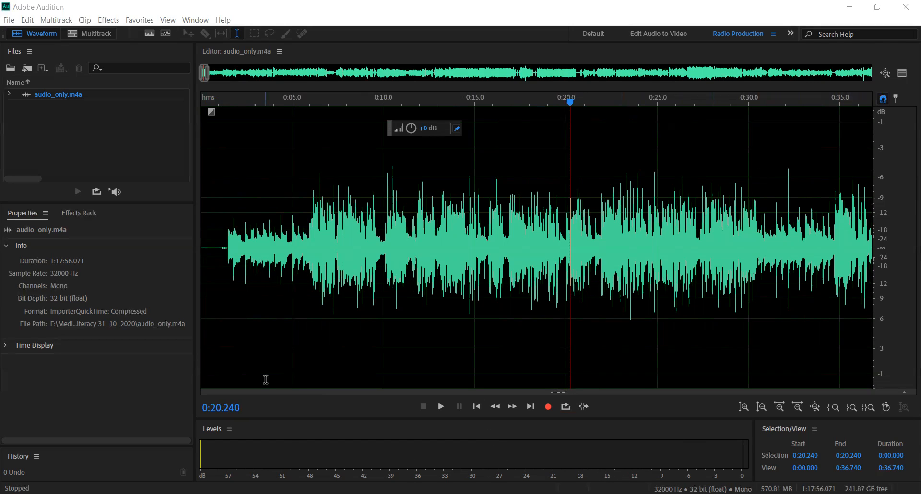
# - Play the recording from about 0:01.344 to watch its levels, and stop at about 0:07.583
pyautogui.click(412, 124)
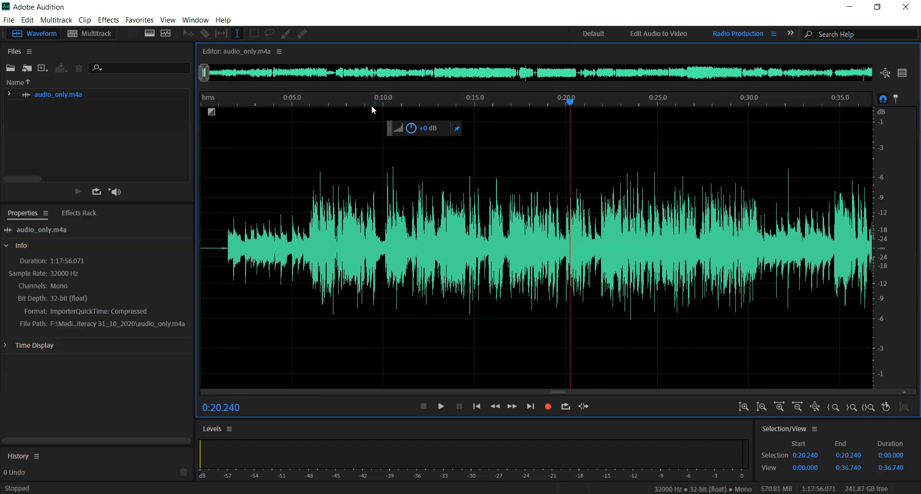
pyautogui.click(225, 106)
pyautogui.press('space')
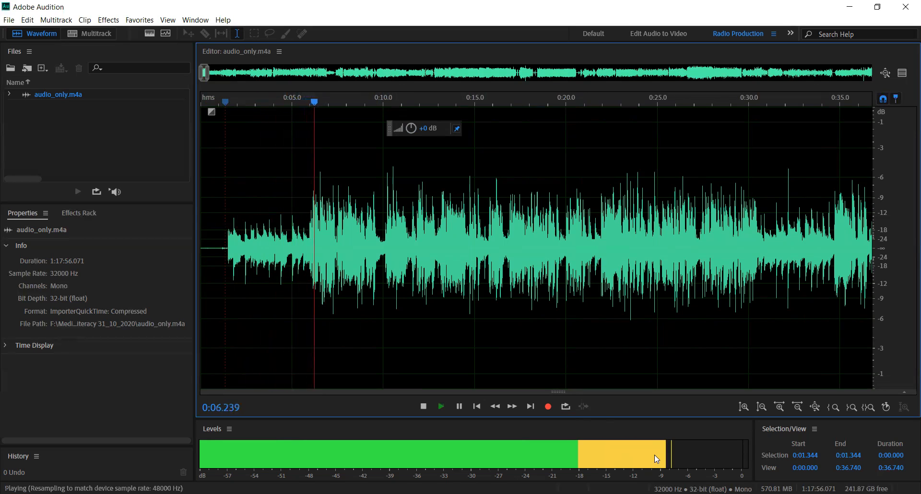
pyautogui.press('space')
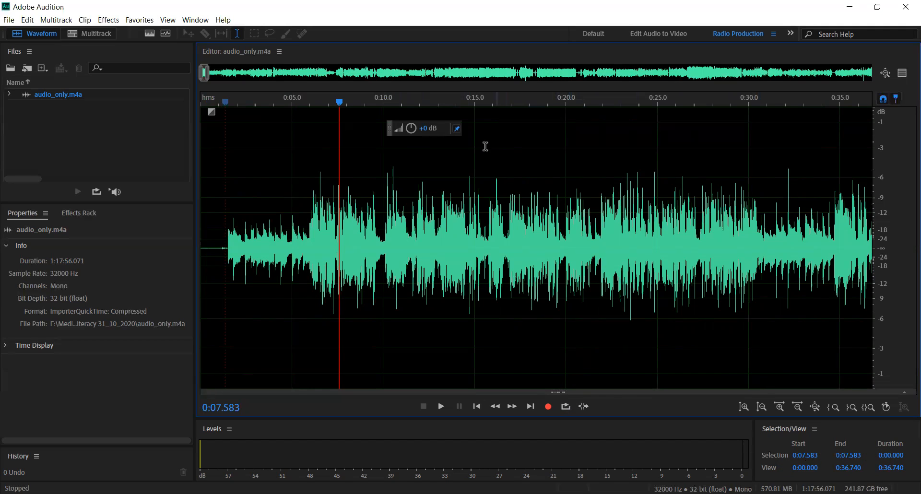
# - Select the passage from about 0:05.773 to 0:10.000, and deselect it by placing the playhead at 0:05.000
pyautogui.moveTo(339, 101); pyautogui.dragTo(415, 102)
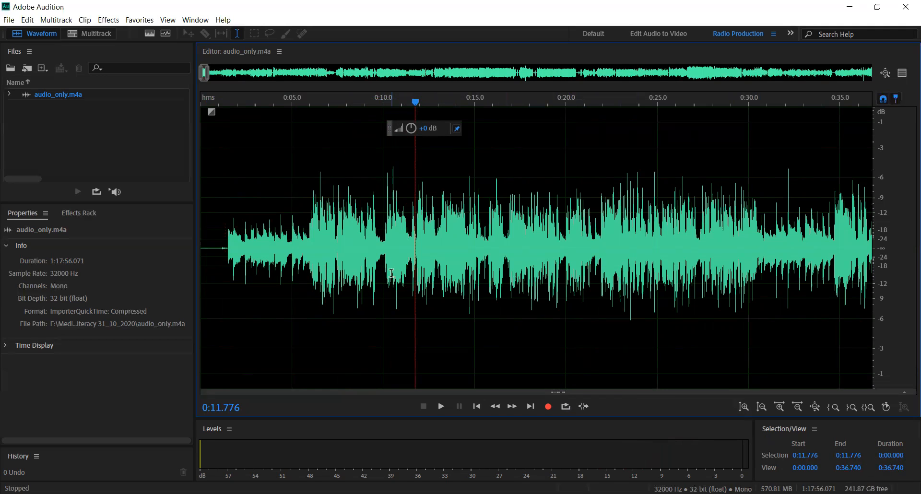
pyautogui.moveTo(306, 232); pyautogui.dragTo(383, 232)
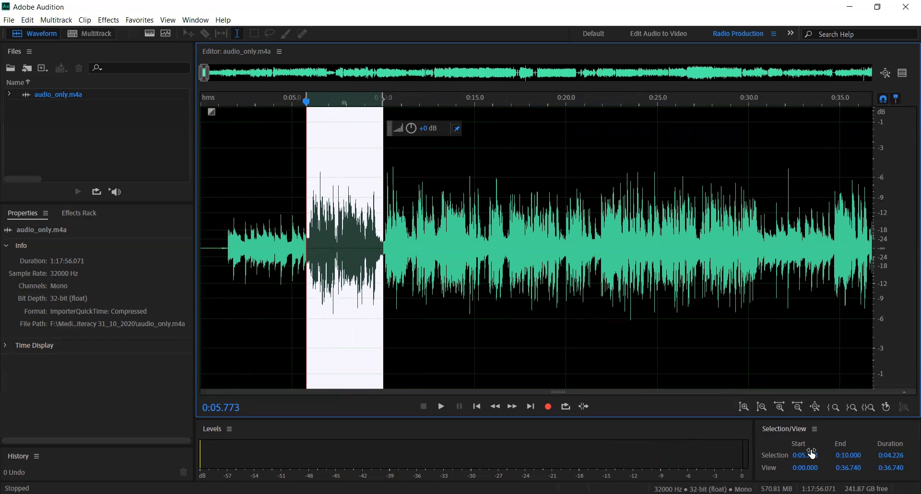
pyautogui.click(296, 142)
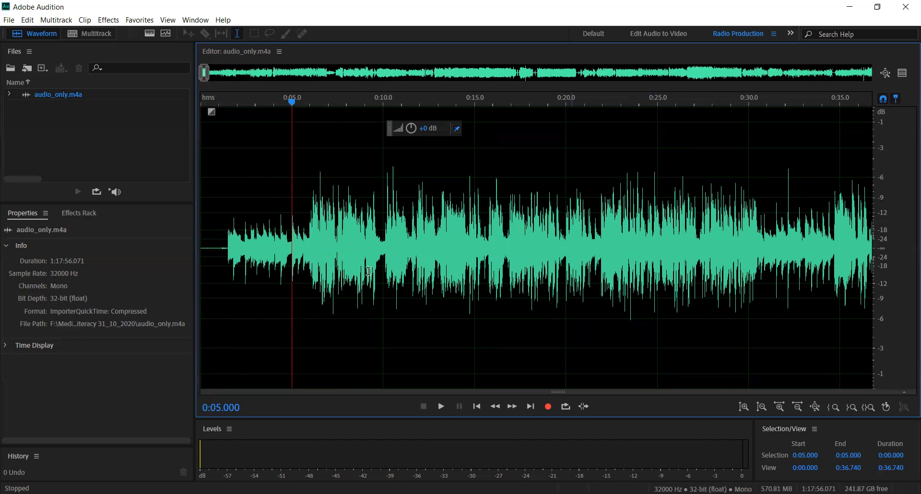
# - Select the passage from about 0:15.844 to 0:21.256, set the view's end to 0:28.700, and clear the selection
pyautogui.moveTo(490, 228); pyautogui.dragTo(589, 226)
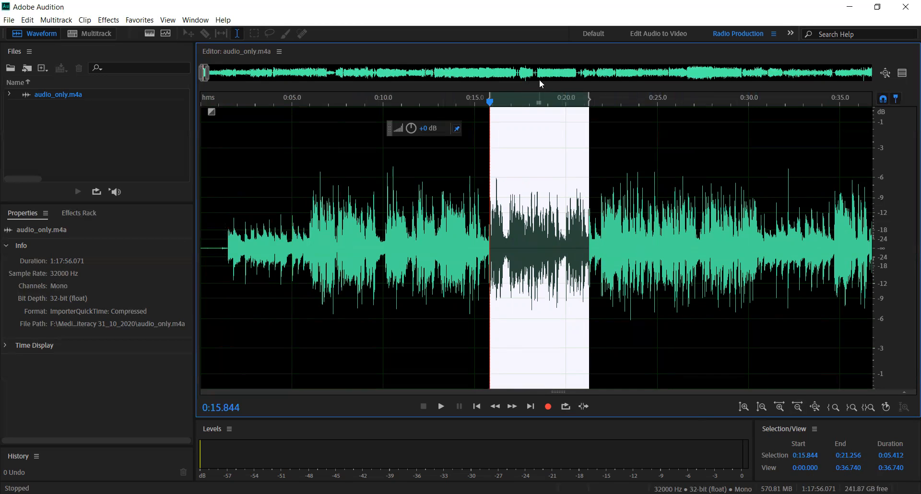
pyautogui.scroll(5, 210, 72)
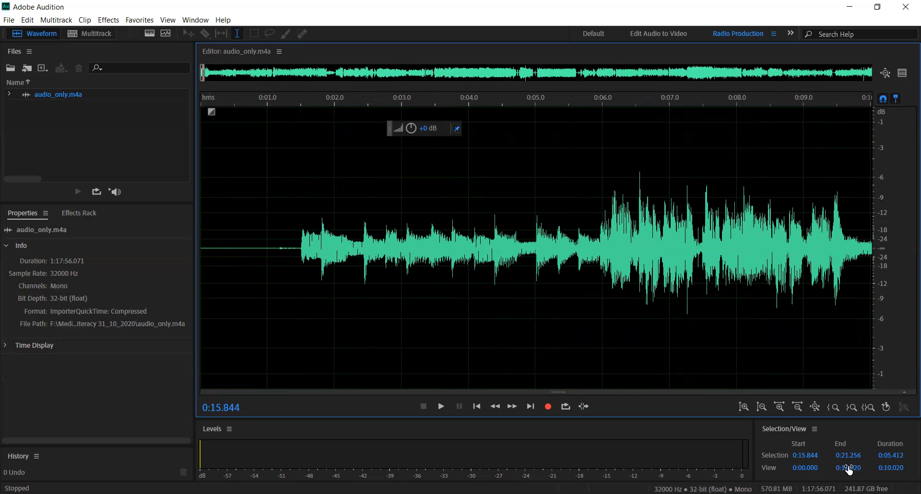
pyautogui.moveTo(858, 468); pyautogui.dragTo(910, 458)
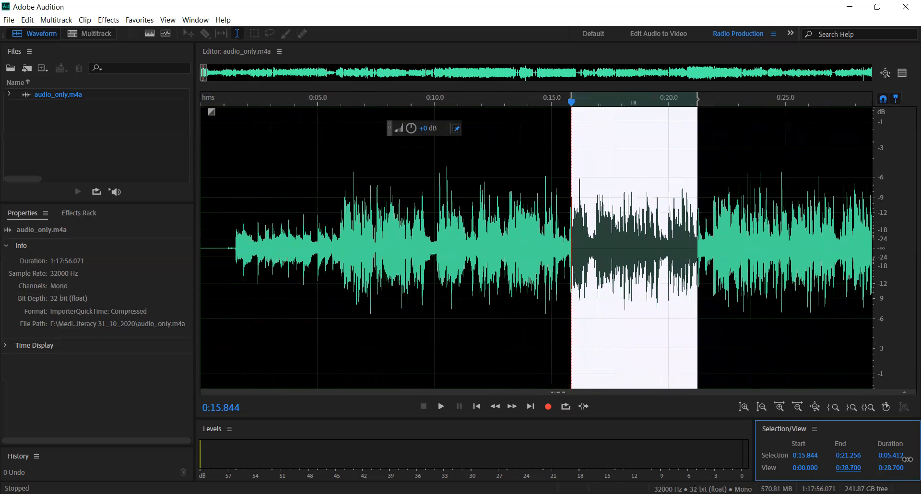
pyautogui.click(467, 316)
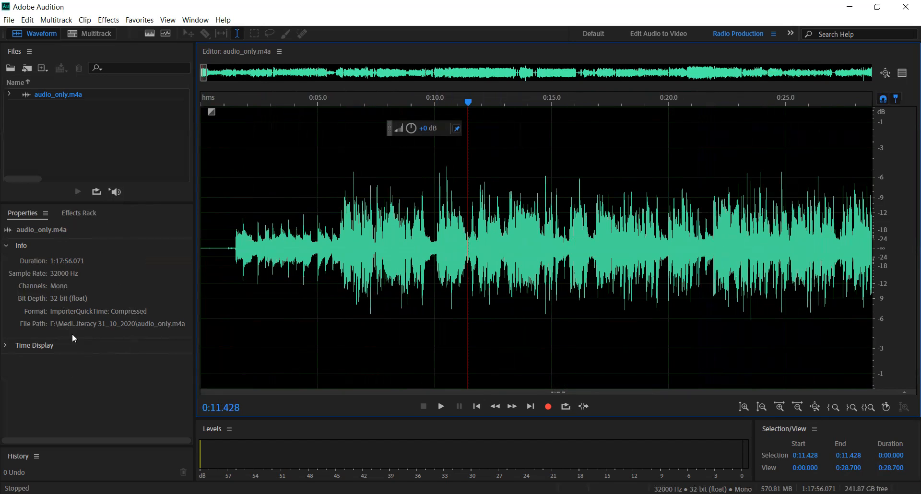
# - Inspect the file's time display properties and return to its general information
pyautogui.click(287, 212)
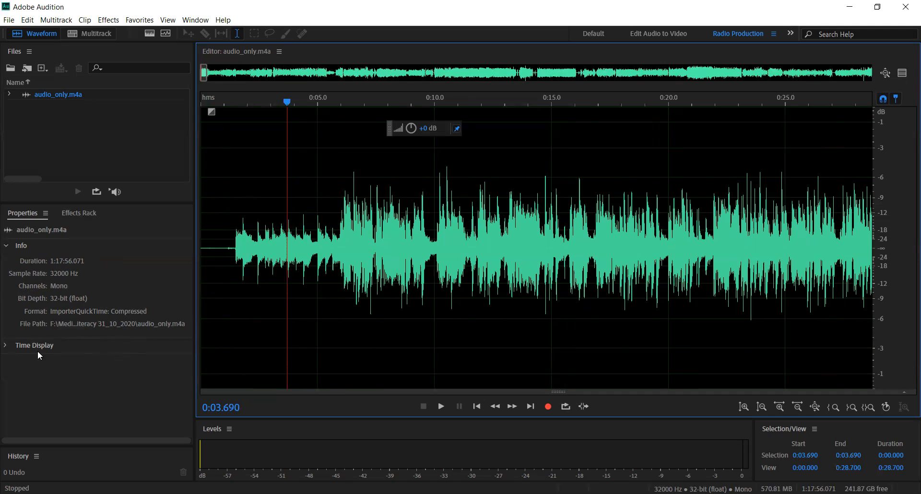
pyautogui.click(7, 345)
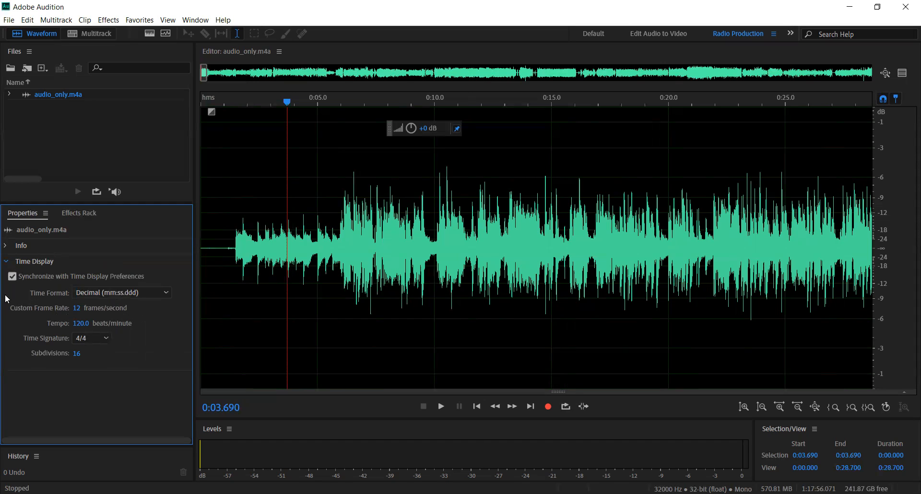
pyautogui.click(7, 262)
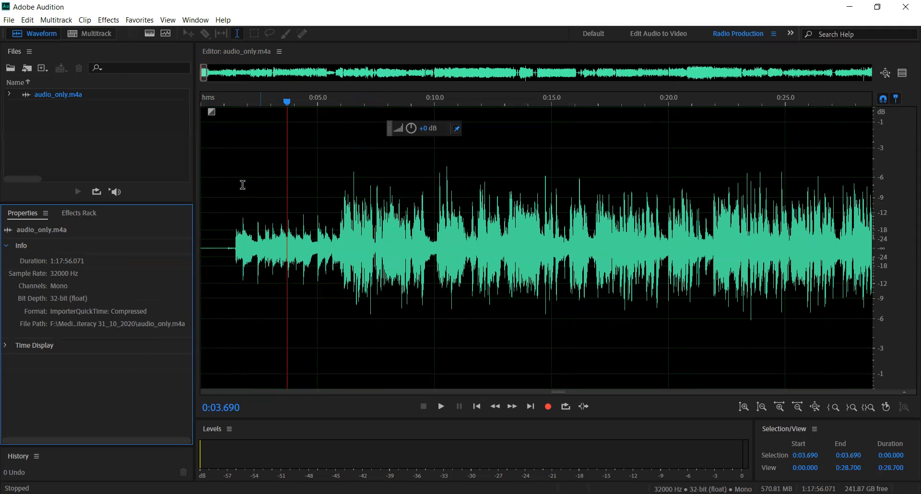
# - Show the spectral frequency display, and marquee-select and deselect a high-frequency area from about 0:01.050 to 0:15.708
pyautogui.click(149, 34)
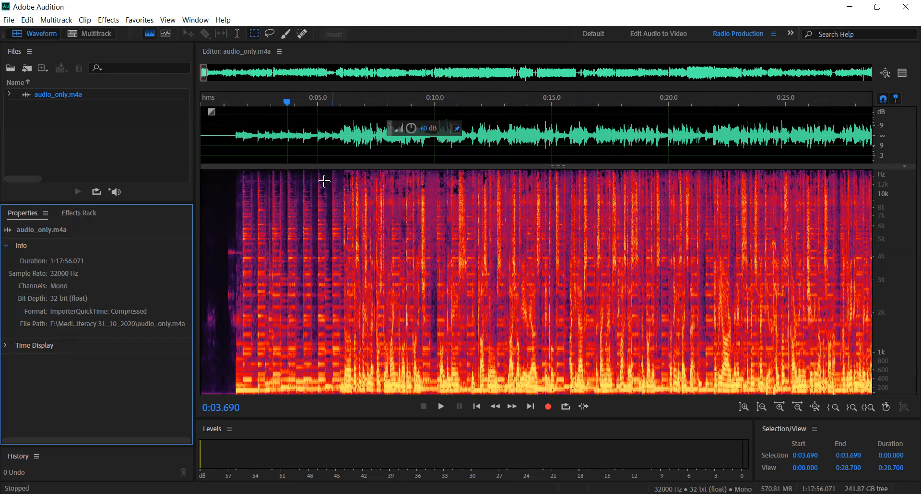
pyautogui.click(235, 182)
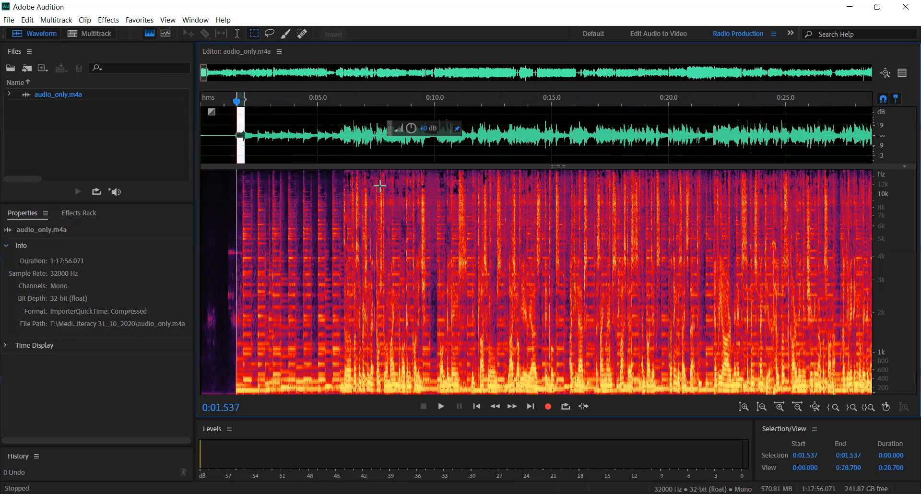
pyautogui.click(368, 222)
pyautogui.moveTo(226, 192); pyautogui.dragTo(568, 227)
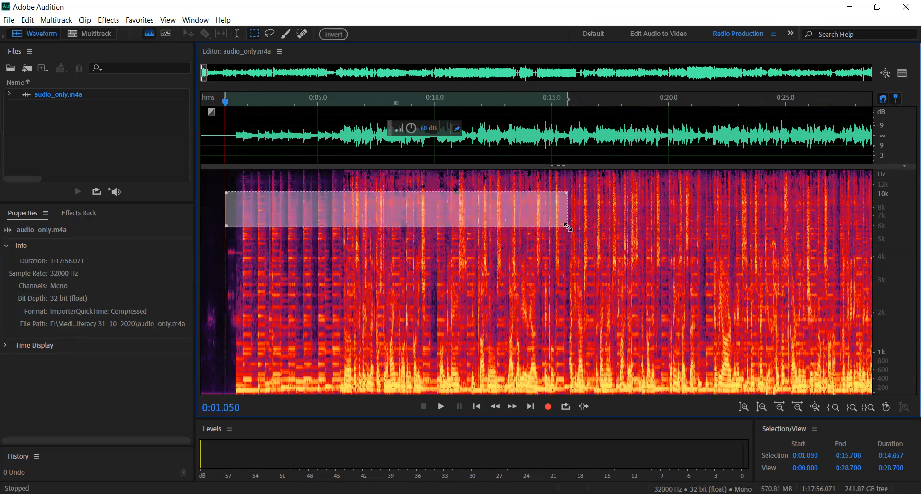
pyautogui.click(502, 263)
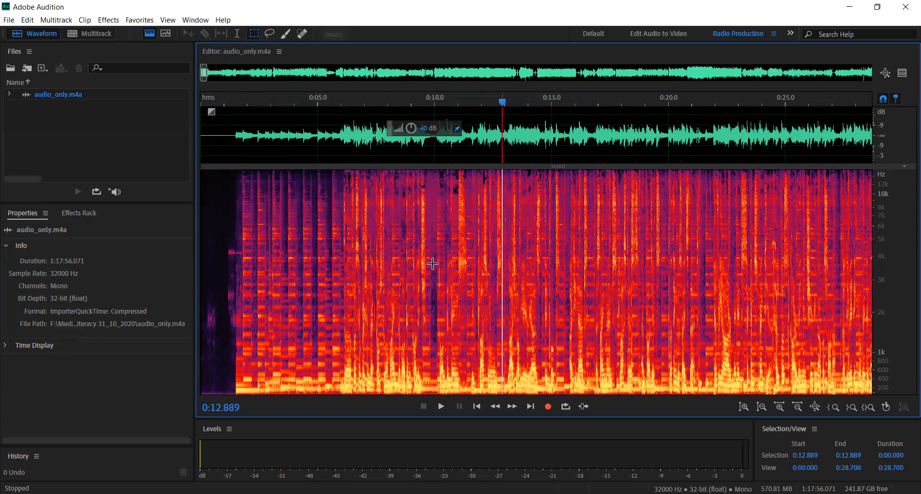
# - Hide the spectral frequency display, then view the spectral pitch display and return to the plain waveform
pyautogui.click(148, 34)
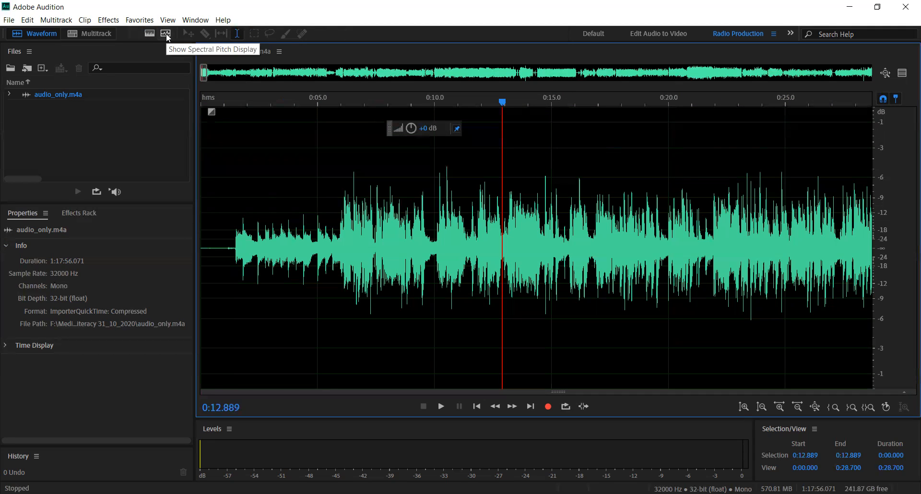
pyautogui.click(166, 33)
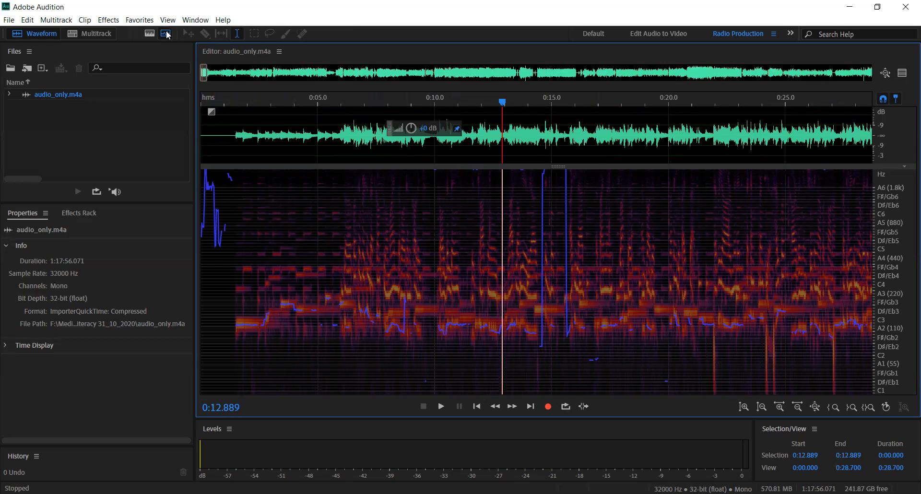
pyautogui.click(166, 35)
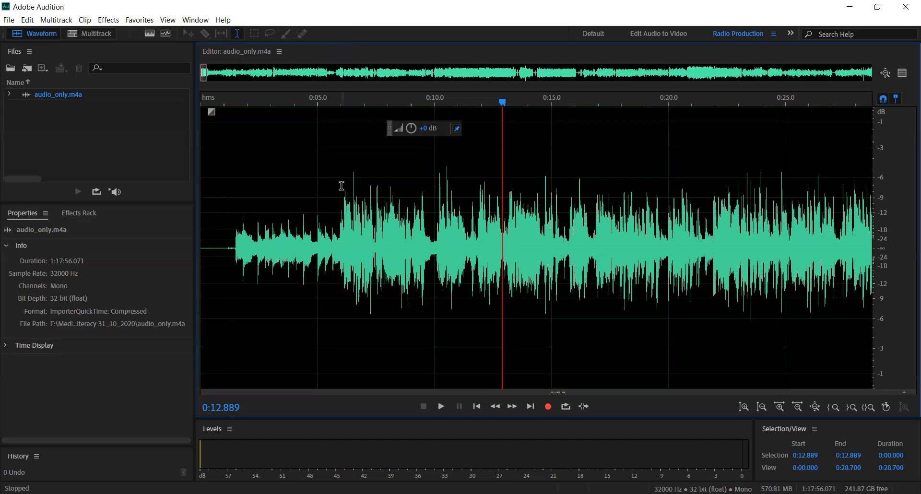
# - Select the passages from about 0:05.970 to 0:09.737 and from 0:05.000 to 0:10.000, clearing each selection
pyautogui.click(340, 186)
pyautogui.moveTo(347, 186); pyautogui.dragTo(427, 192)
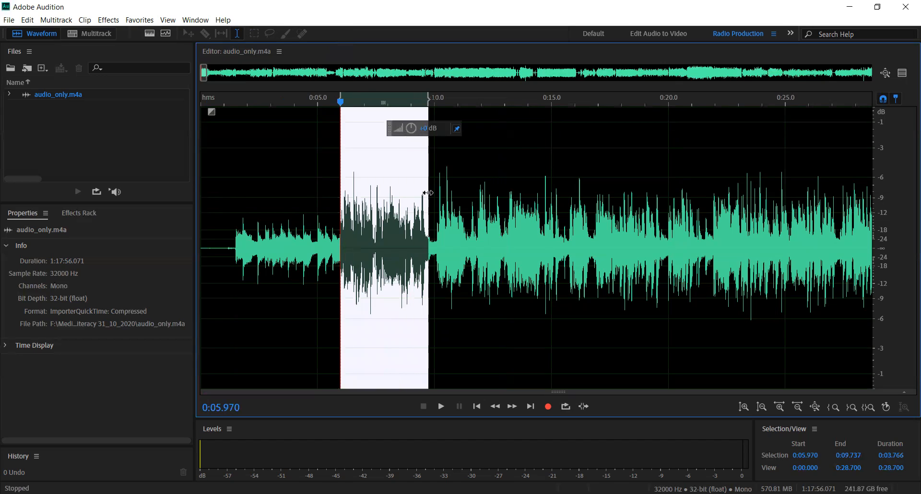
pyautogui.click(474, 186)
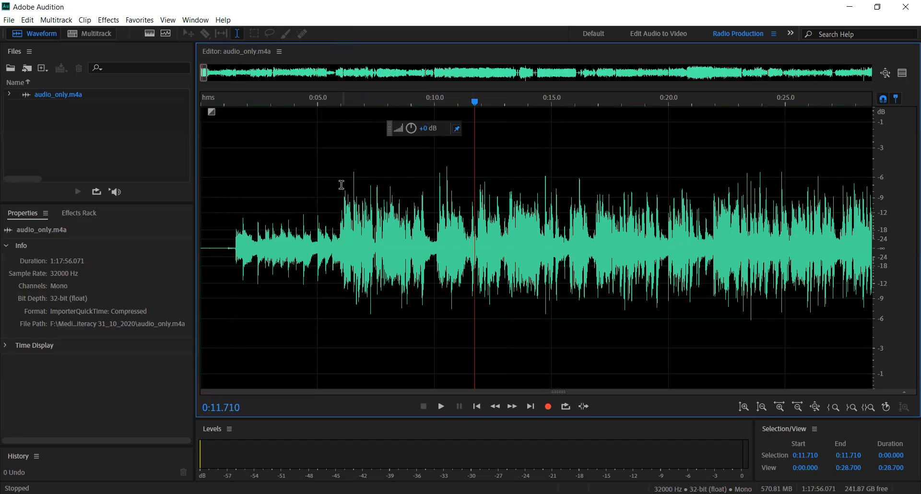
pyautogui.moveTo(315, 184); pyautogui.dragTo(432, 186)
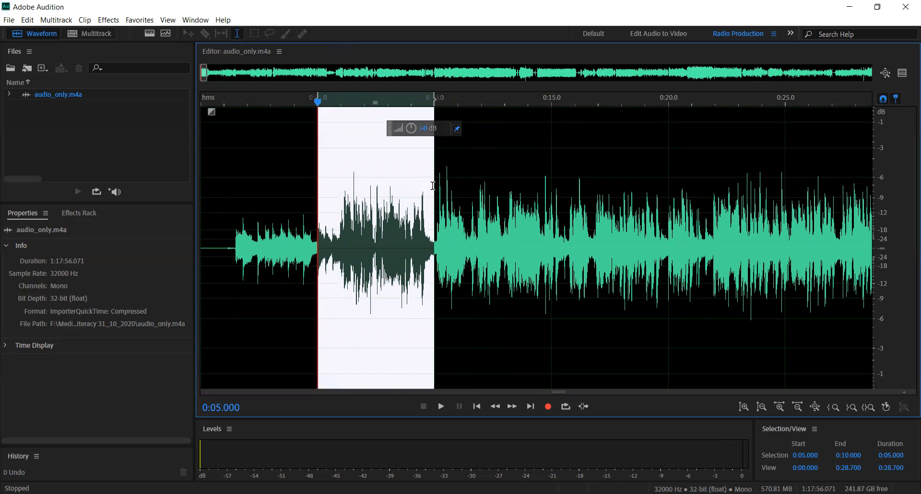
pyautogui.click(270, 179)
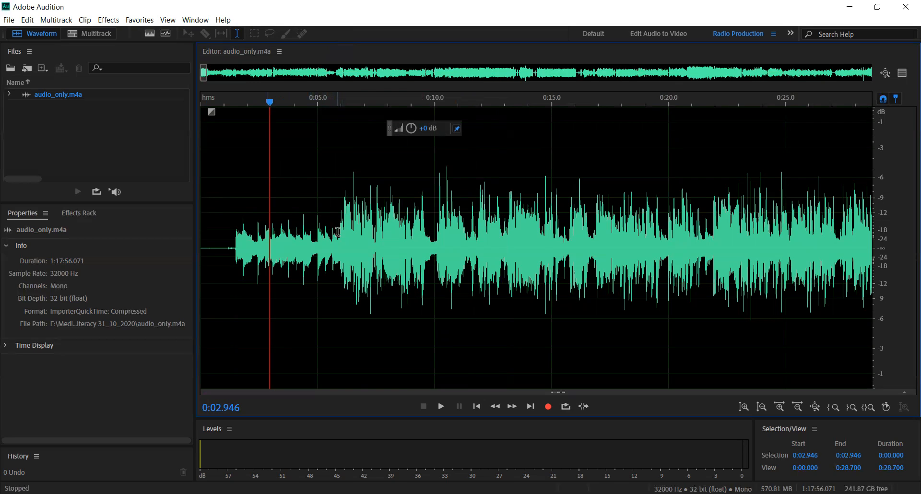
# - Delete the passage from about 0:05.868 to 0:10.000, undo the deletion, and clear the selection
pyautogui.moveTo(338, 235); pyautogui.dragTo(433, 232)
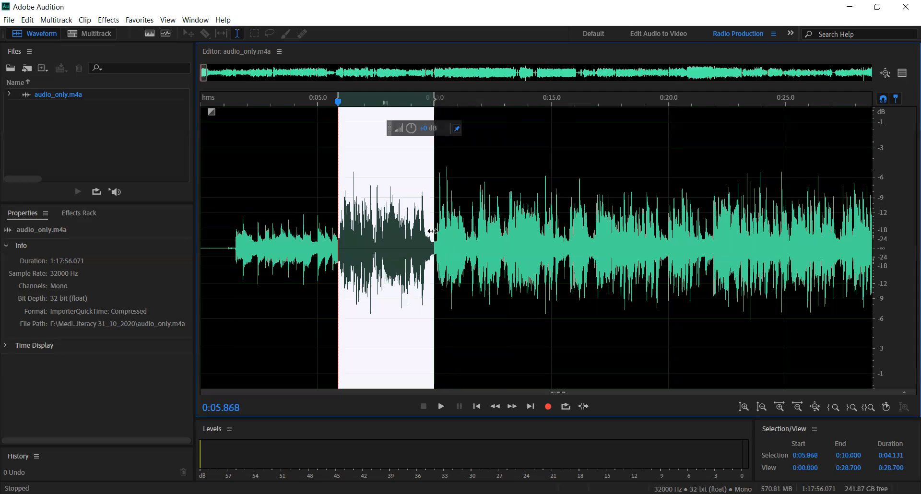
pyautogui.press('Delete')
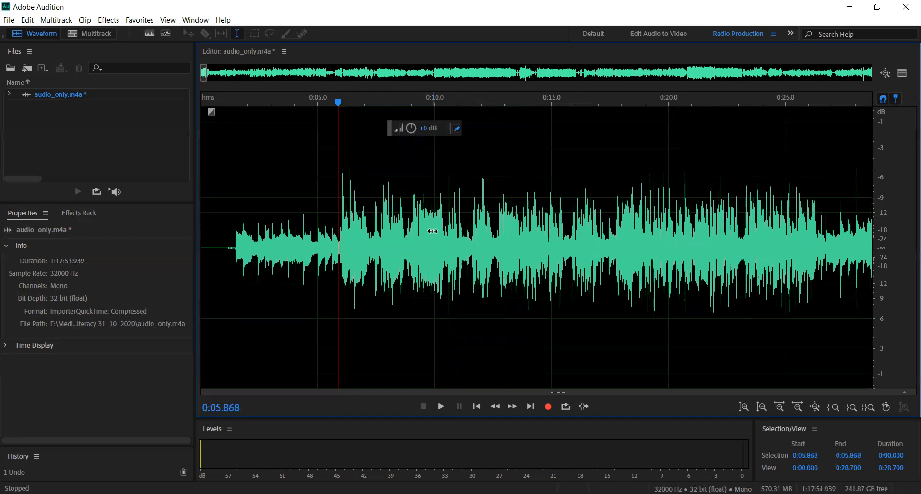
pyautogui.hotkey('ctrl', 'z')
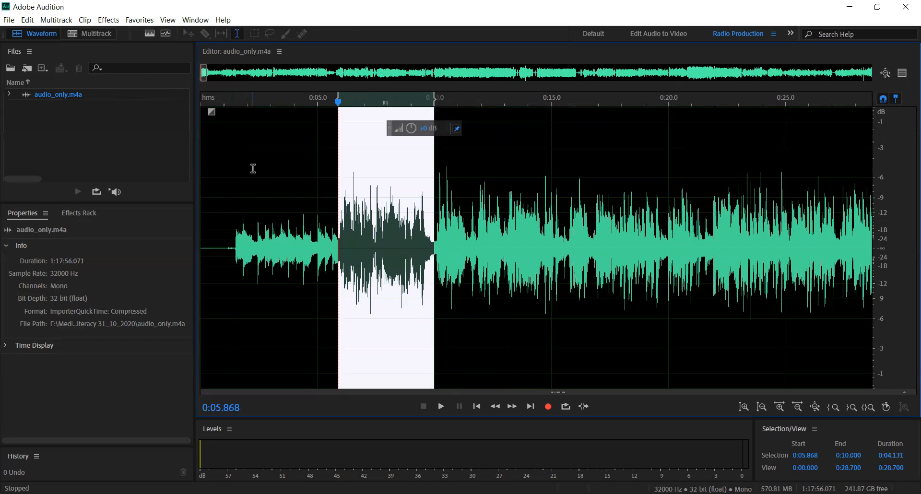
pyautogui.click(418, 318)
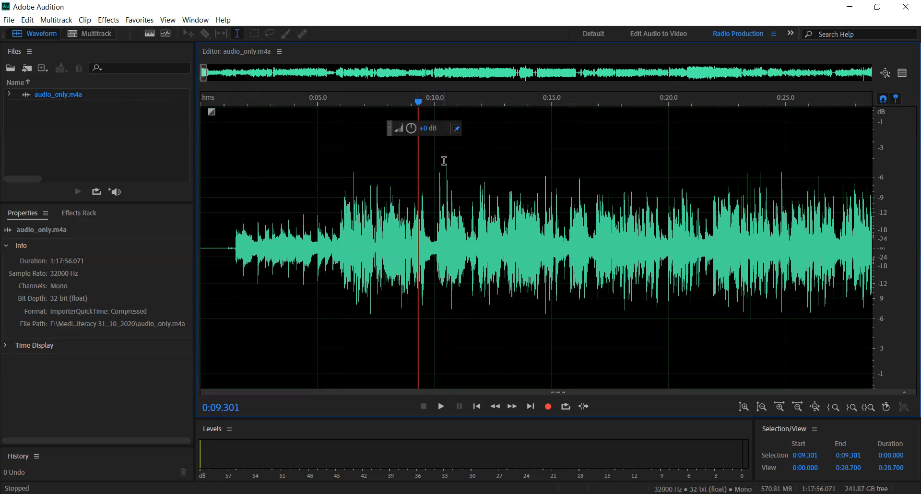
# - Examine the Amplify effect's gain settings and preset choices, and close it without applying
pyautogui.click(110, 20)
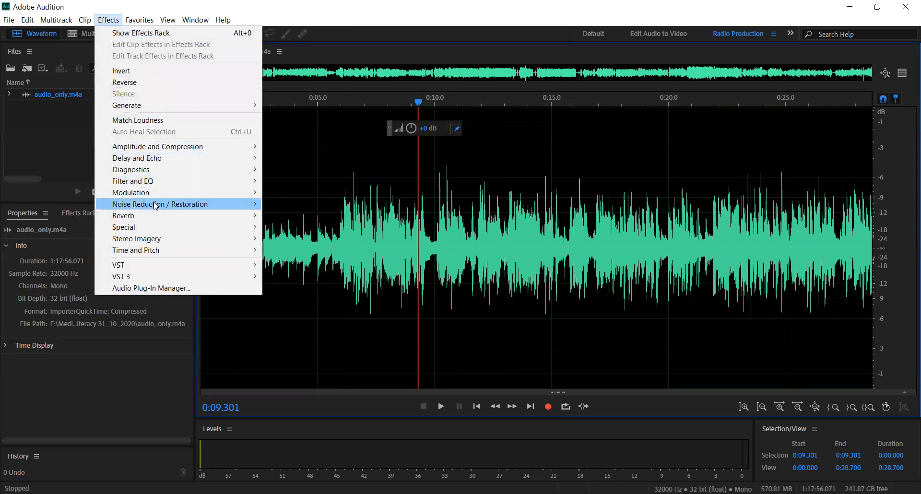
pyautogui.moveTo(166, 146)
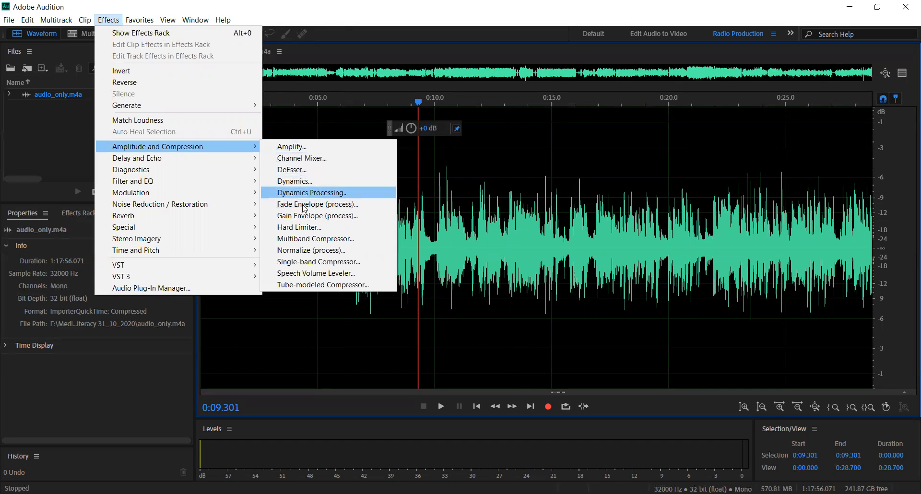
pyautogui.click(296, 147)
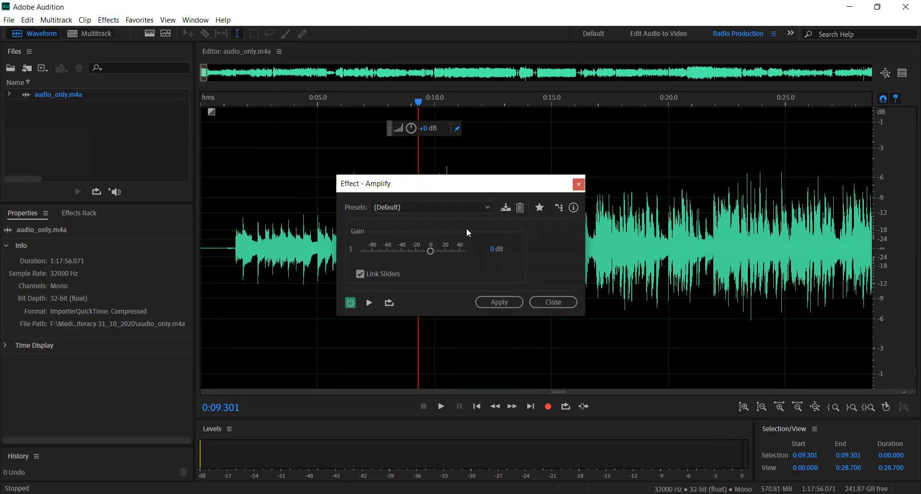
pyautogui.click(476, 207)
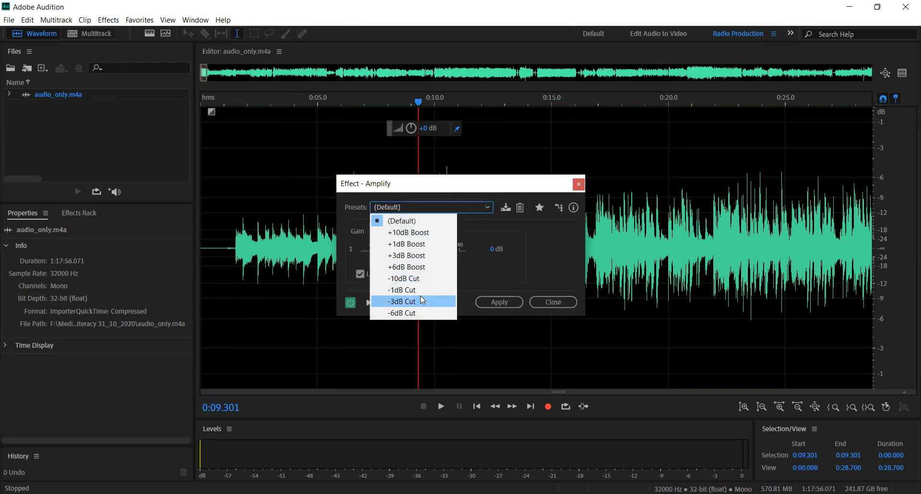
pyautogui.click(536, 250)
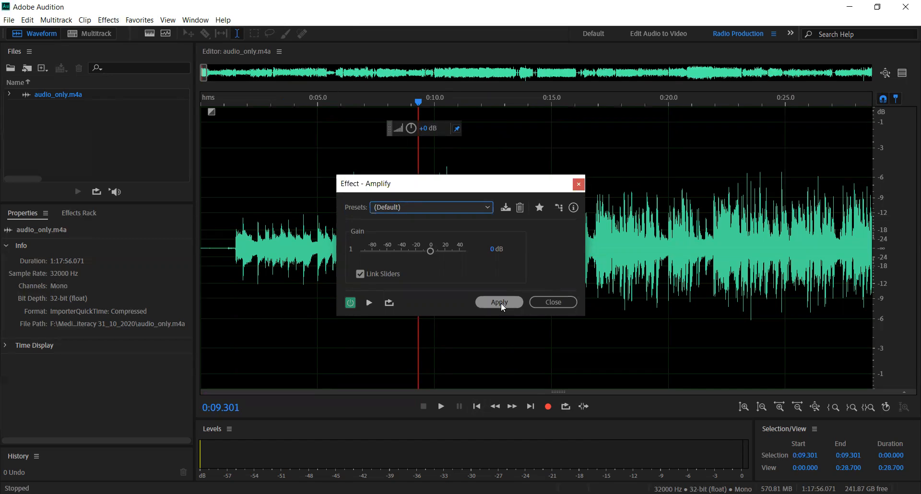
pyautogui.click(579, 185)
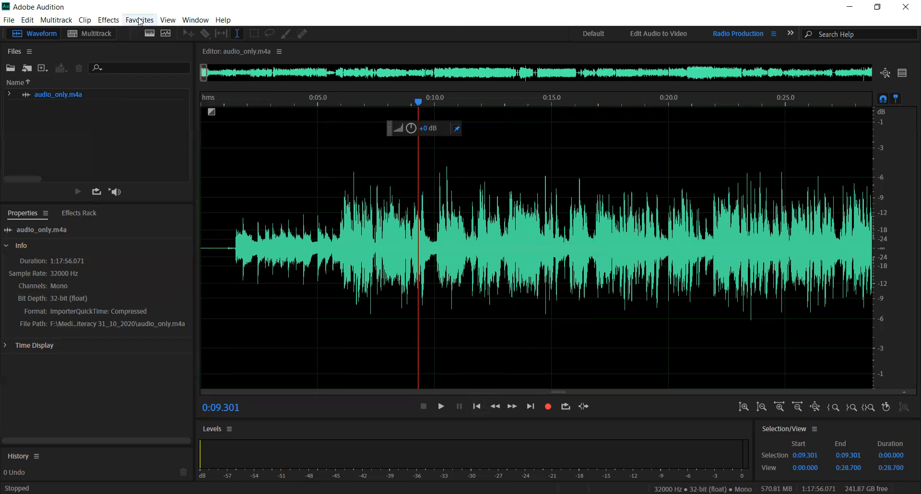
# - View the Channel Mixer effect's settings and close it without applying
pyautogui.click(109, 20)
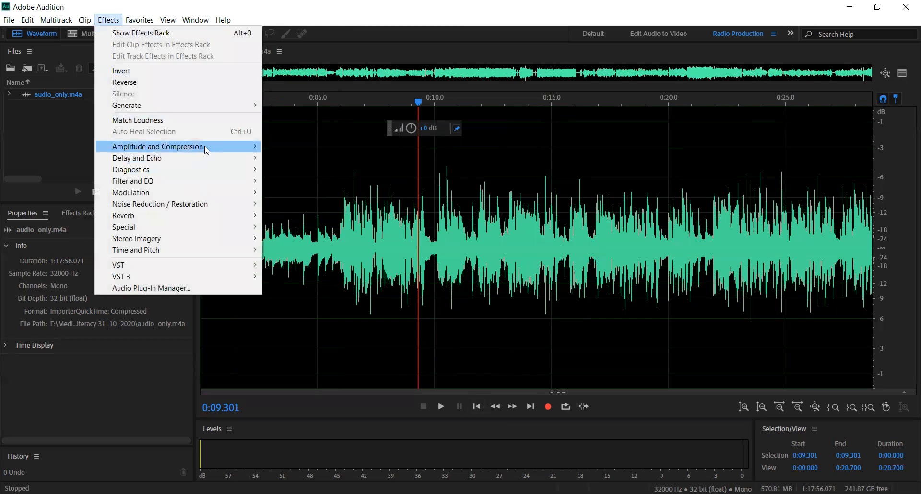
pyautogui.moveTo(205, 146)
pyautogui.click(368, 158)
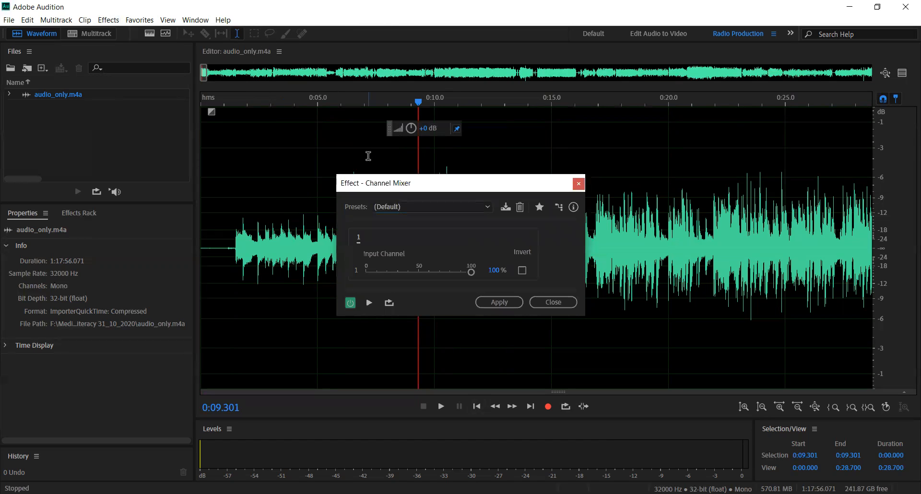
pyautogui.click(579, 184)
# - Examine the Hard Limiter settings, switch Link Channels off and back on, and close the effect without applying
pyautogui.click(108, 20)
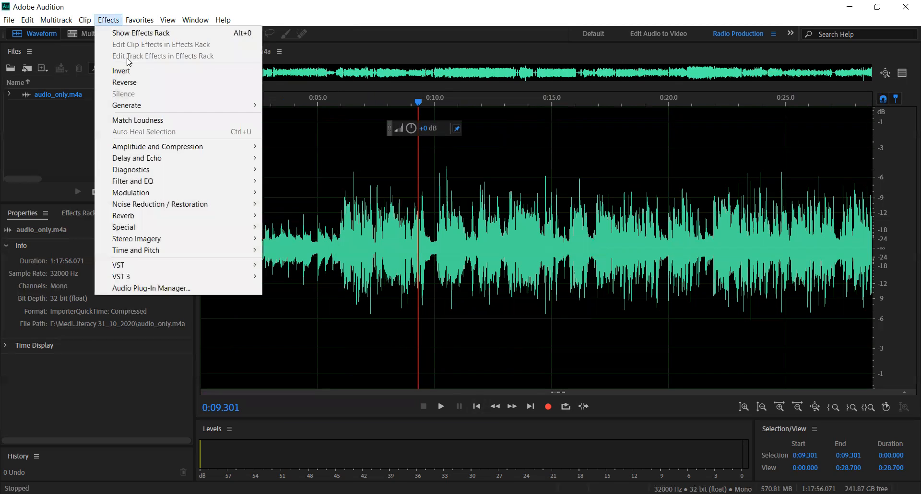
pyautogui.moveTo(199, 147)
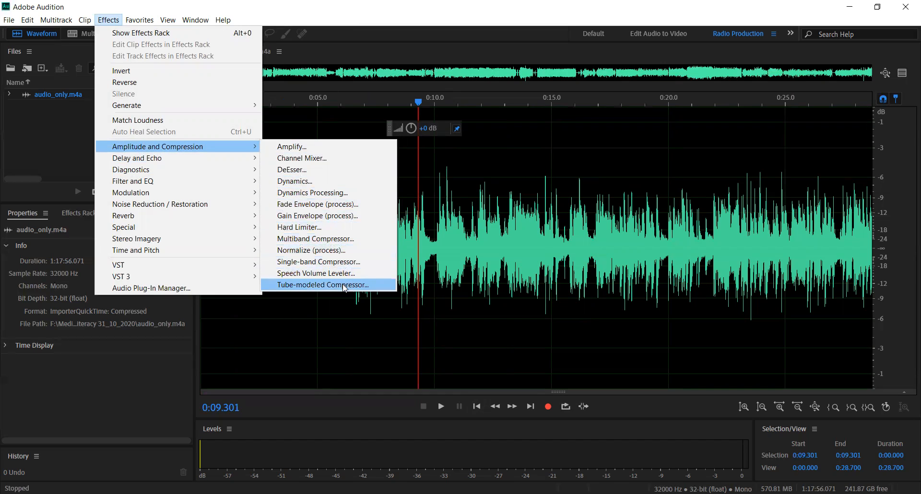
pyautogui.click(338, 230)
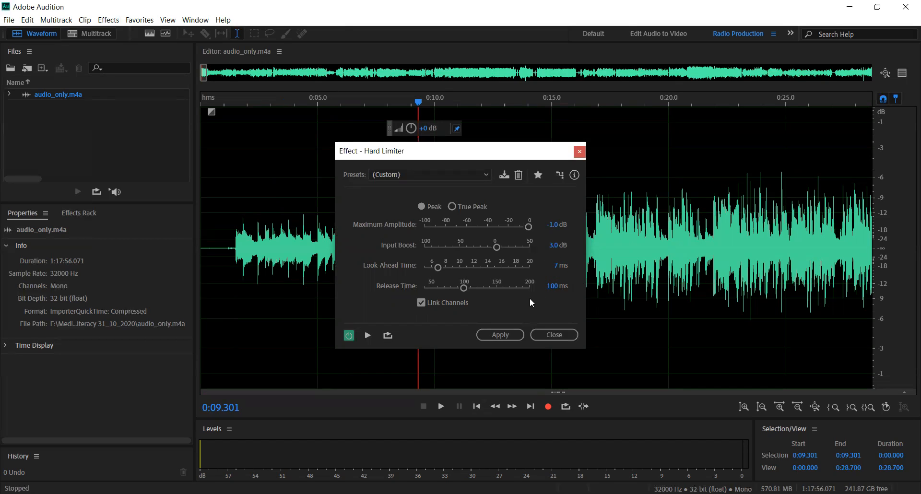
pyautogui.click(424, 301)
pyautogui.click(424, 301)
pyautogui.press('Escape')
# - Select the passage from about 0:05.893 to 0:09.686 and apply the Hard Limiter with its 3.0 dB input boost and -1.0 dB maximum amplitude
pyautogui.moveTo(338, 217); pyautogui.dragTo(426, 208)
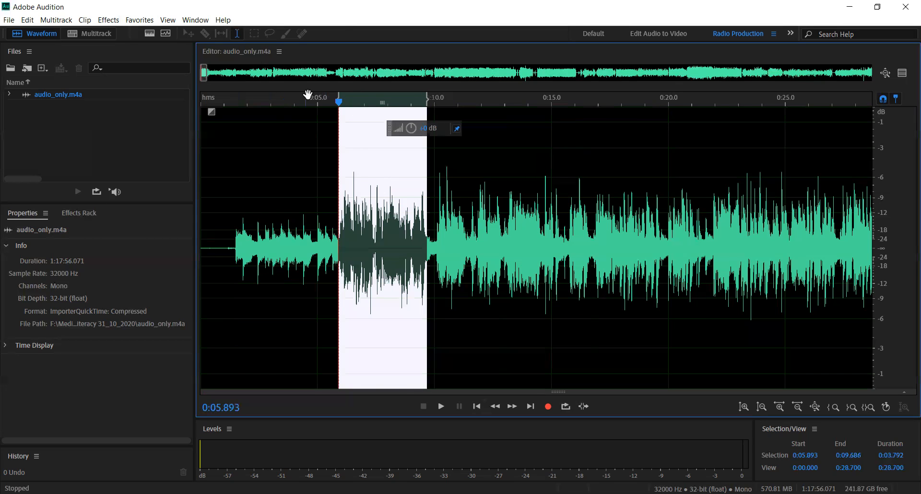
pyautogui.click(115, 21)
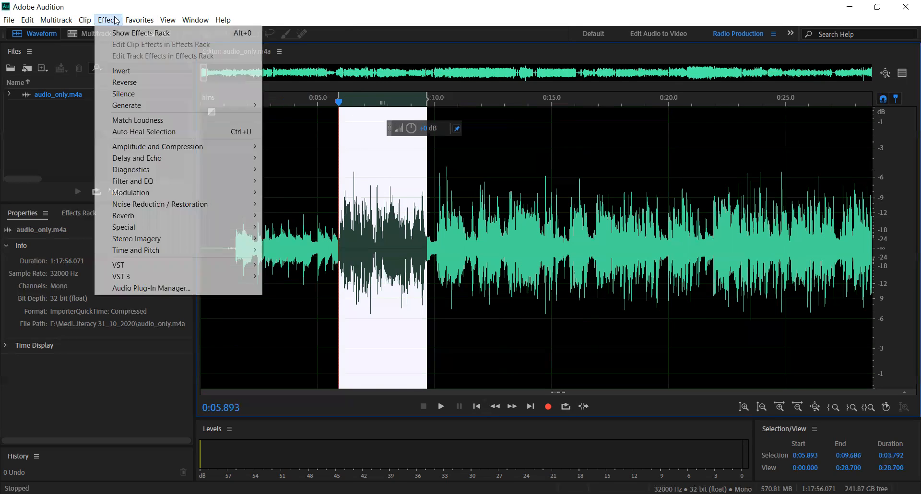
pyautogui.moveTo(179, 147)
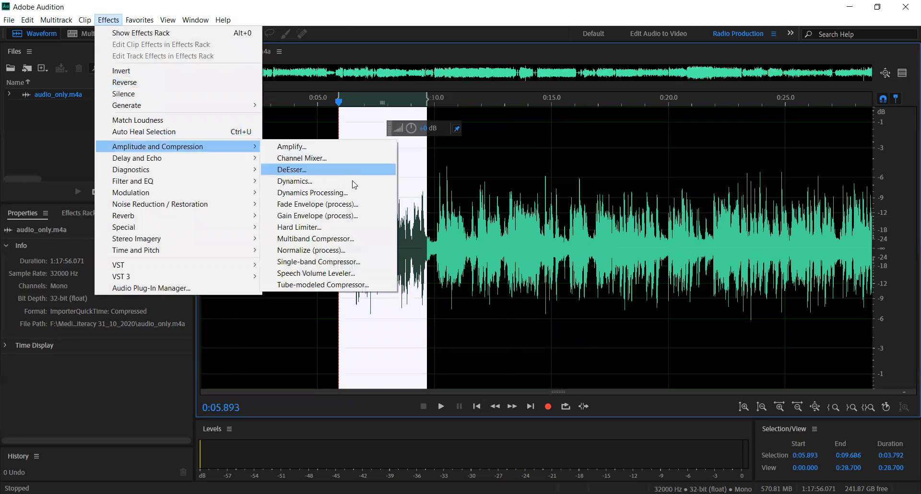
pyautogui.click(357, 229)
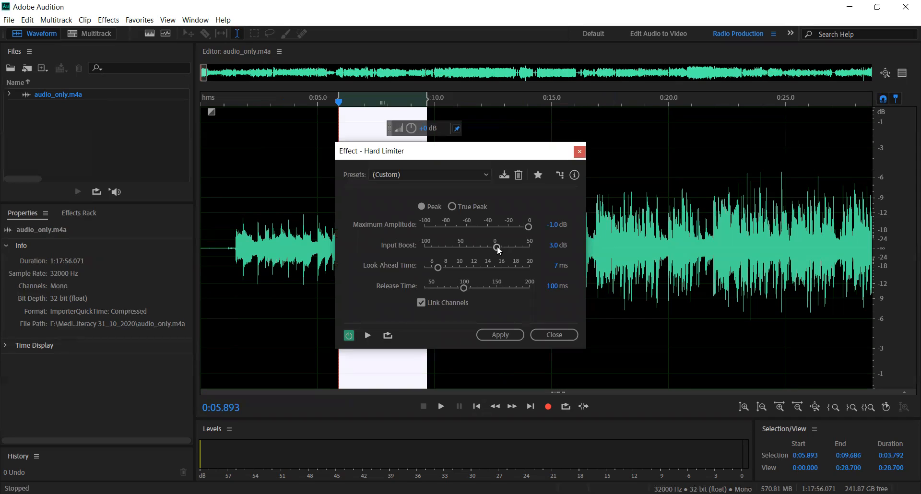
pyautogui.click(512, 332)
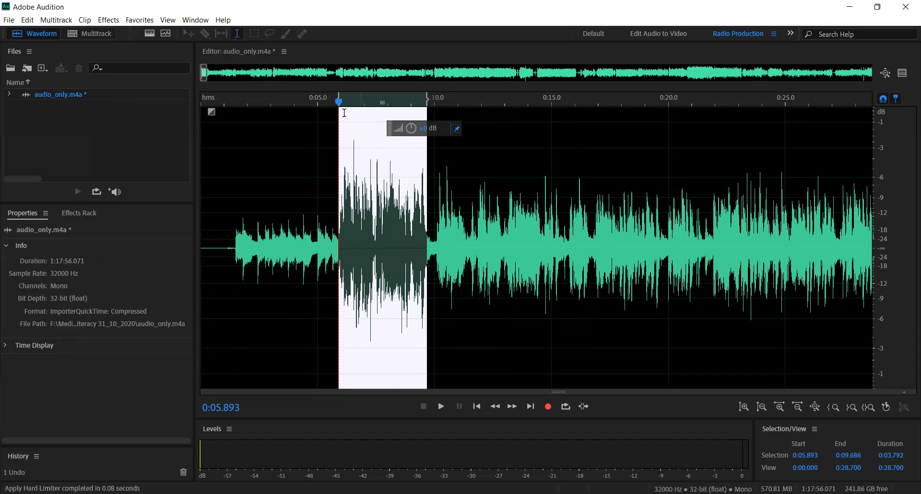
# - Apply the Hard Limiter two more times to the selected passage with the same settings
pyautogui.click(109, 20)
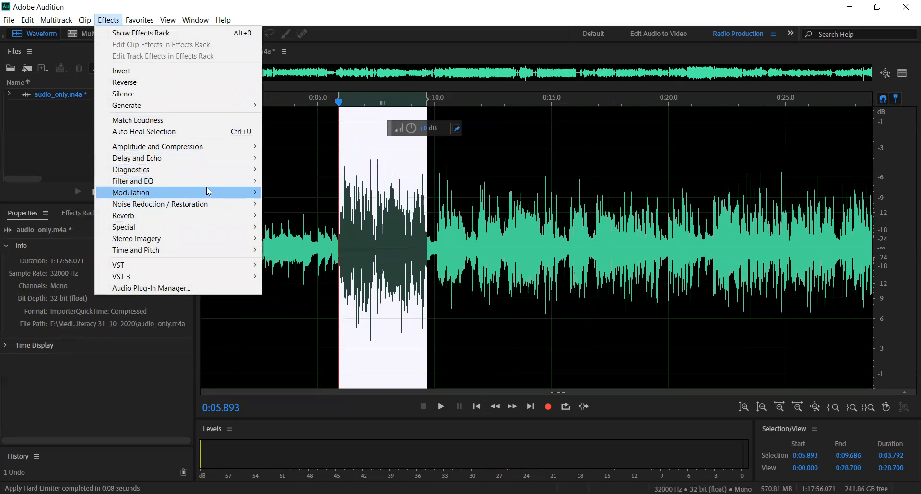
pyautogui.moveTo(217, 147)
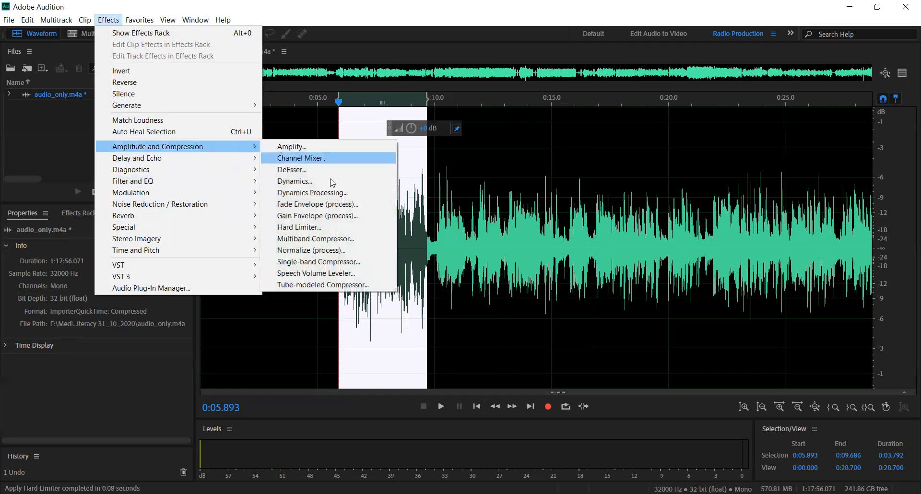
pyautogui.click(335, 230)
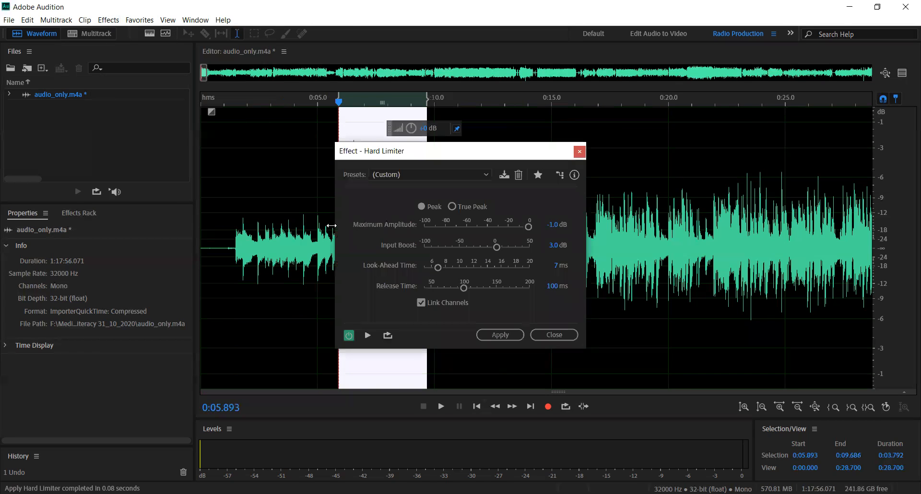
pyautogui.click(512, 332)
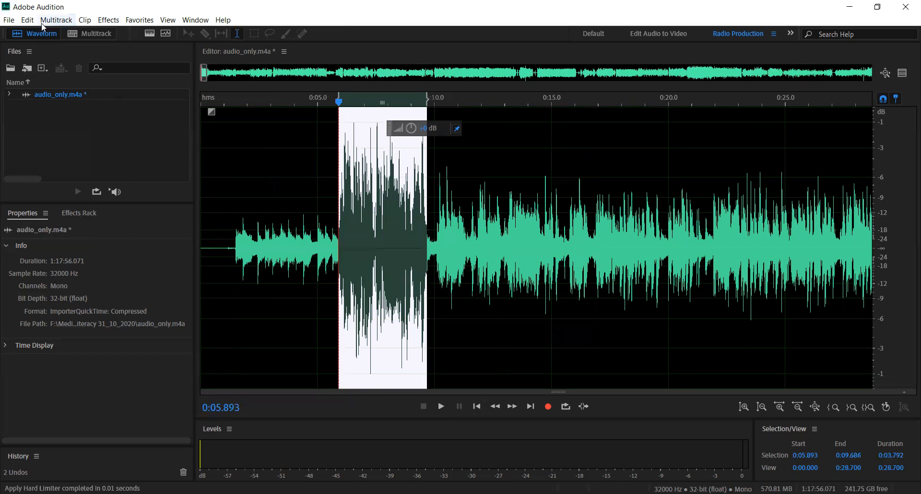
pyautogui.click(114, 24)
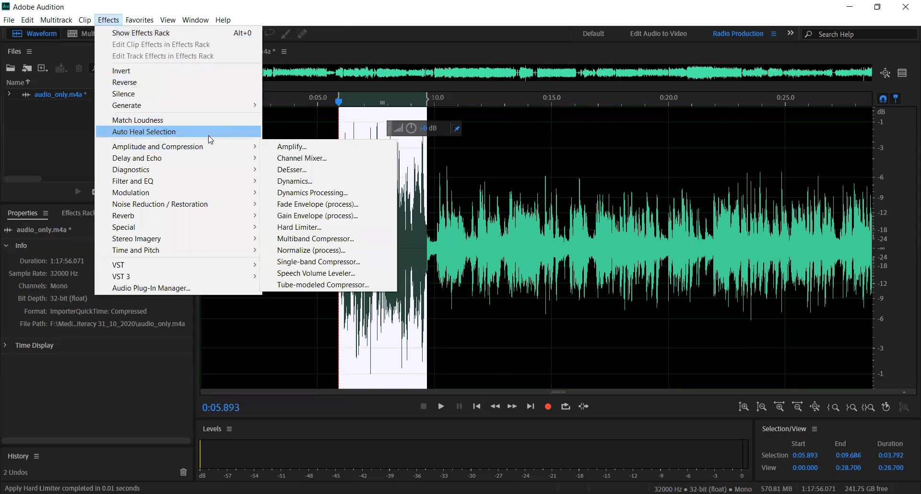
pyautogui.moveTo(220, 154)
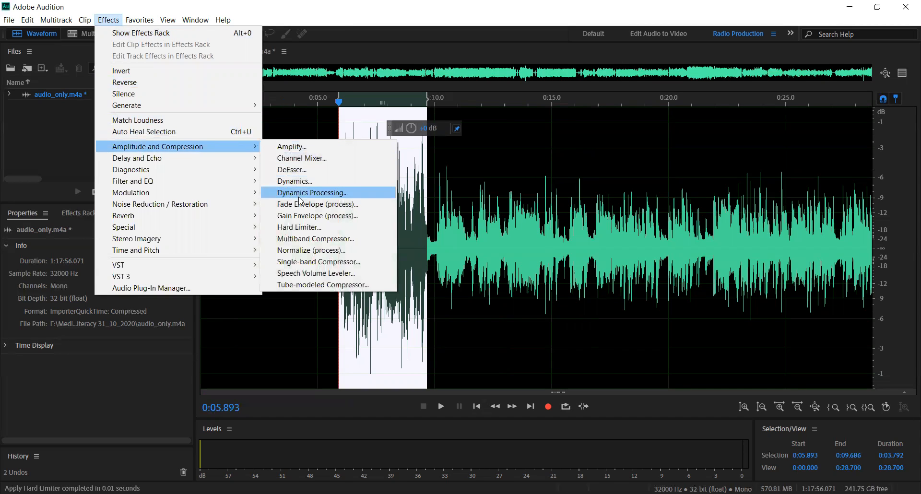
pyautogui.click(308, 227)
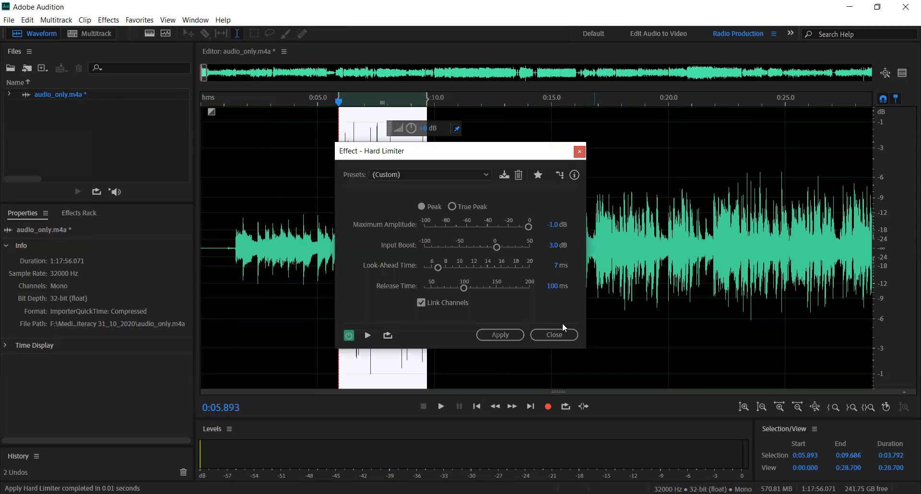
pyautogui.click(510, 335)
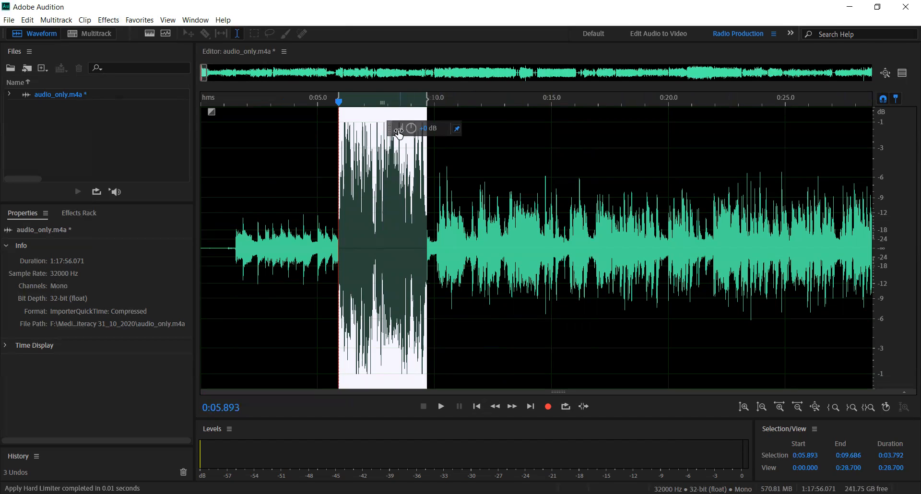
# - Move the floating volume control off the selected passage and apply the Hard Limiter again with 3.0 dB input boost and -1.0 dB maximum amplitude
pyautogui.moveTo(391, 131); pyautogui.dragTo(523, 125)
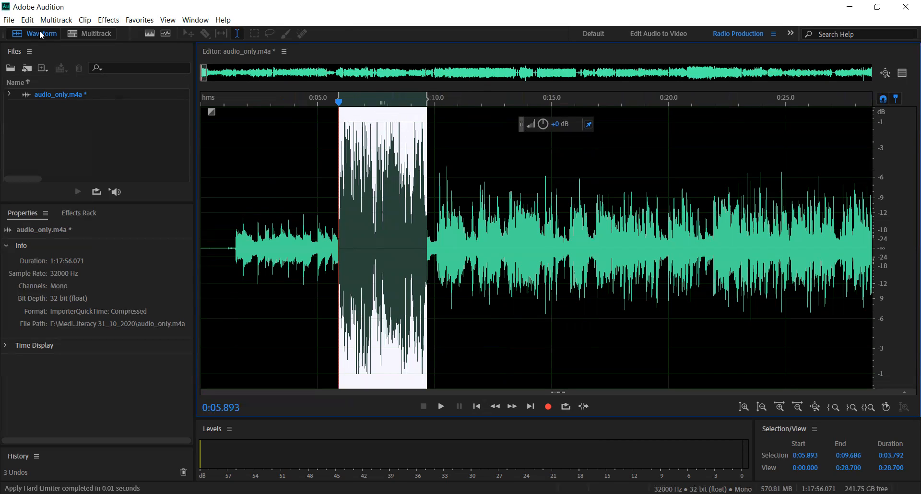
pyautogui.click(108, 20)
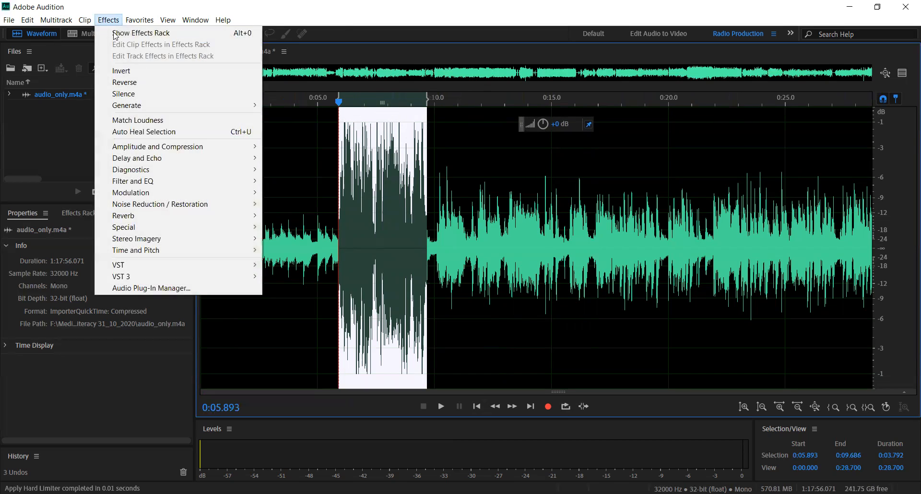
pyautogui.moveTo(216, 146)
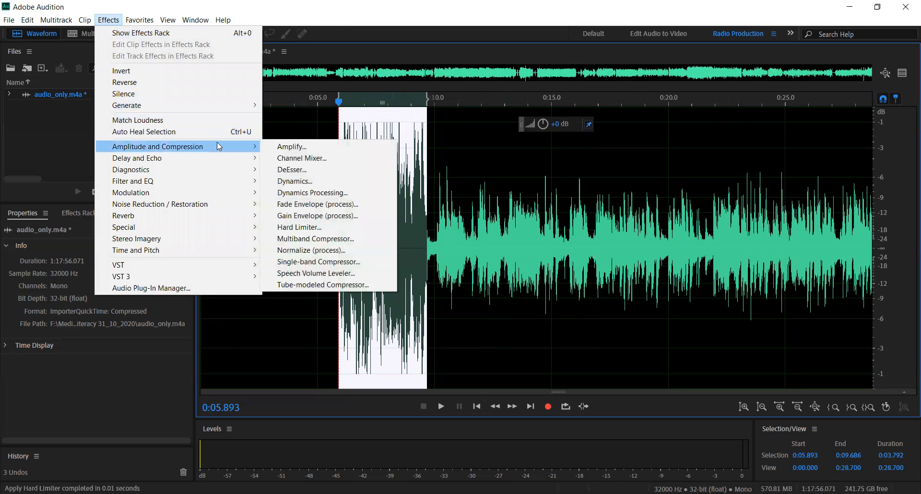
pyautogui.click(312, 227)
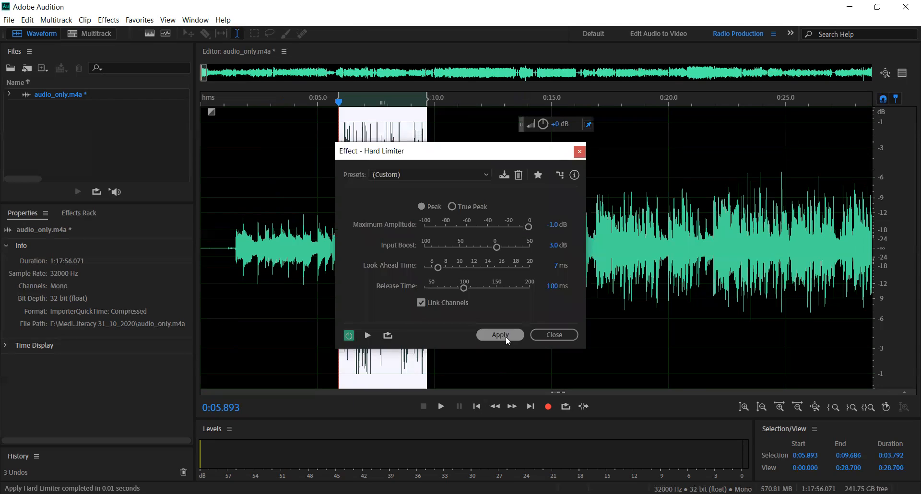
pyautogui.click(500, 335)
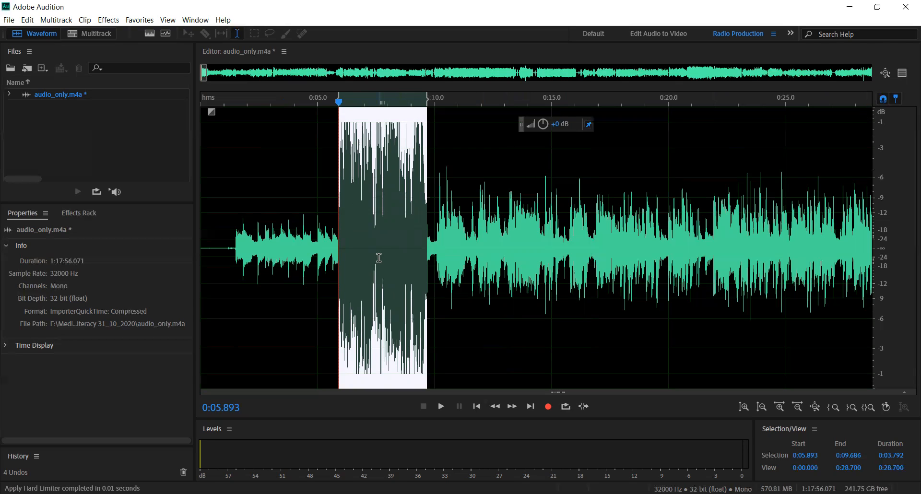
# - Undo all four Hard Limiter applications on the selected passage
pyautogui.hotkey('ctrl', 'z')
pyautogui.hotkey('ctrl', 'z')
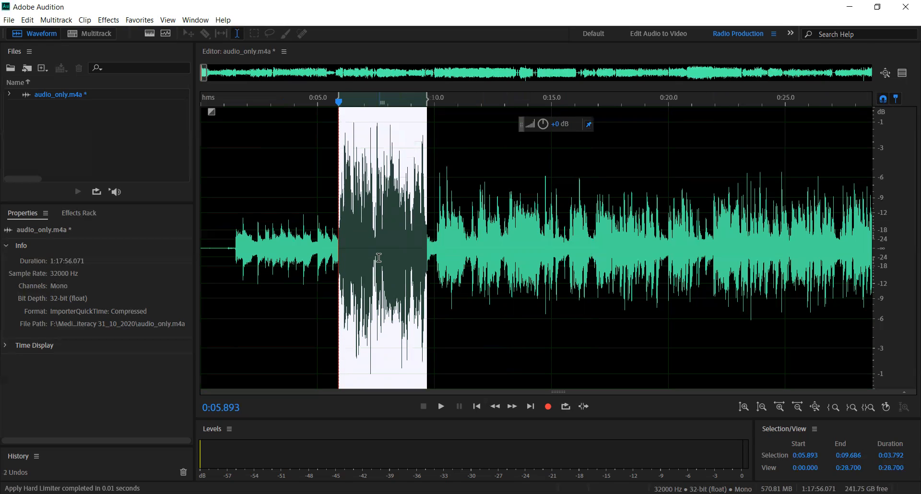
pyautogui.hotkey('ctrl', 'z')
pyautogui.hotkey('ctrl', 'z')
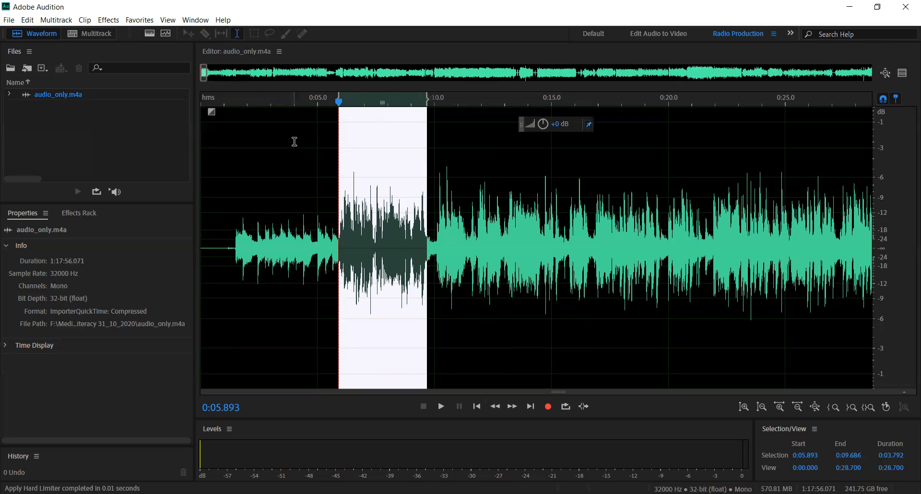
# - Show the whole recording and compare its levels by highlighting about 45:10 to 56:26, 56:34 to 59:21, and 0:58 to 2:18
pyautogui.click(453, 229)
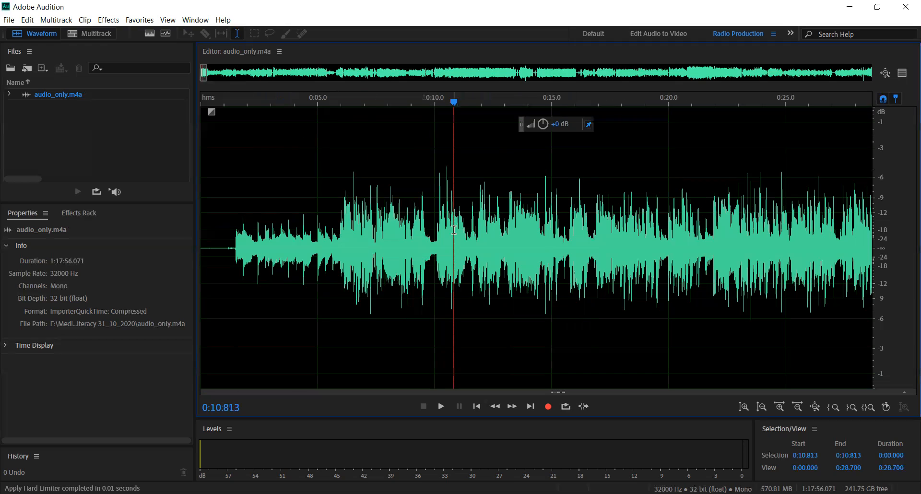
pyautogui.press('\\')
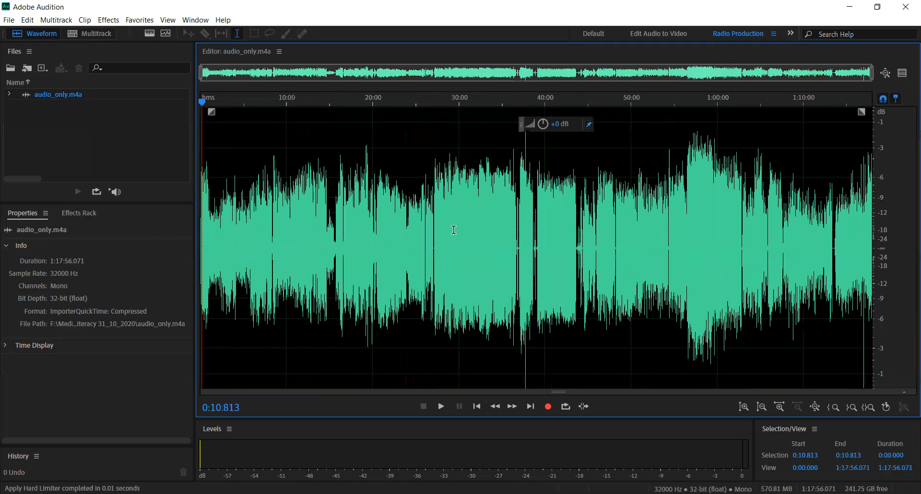
pyautogui.click(686, 197)
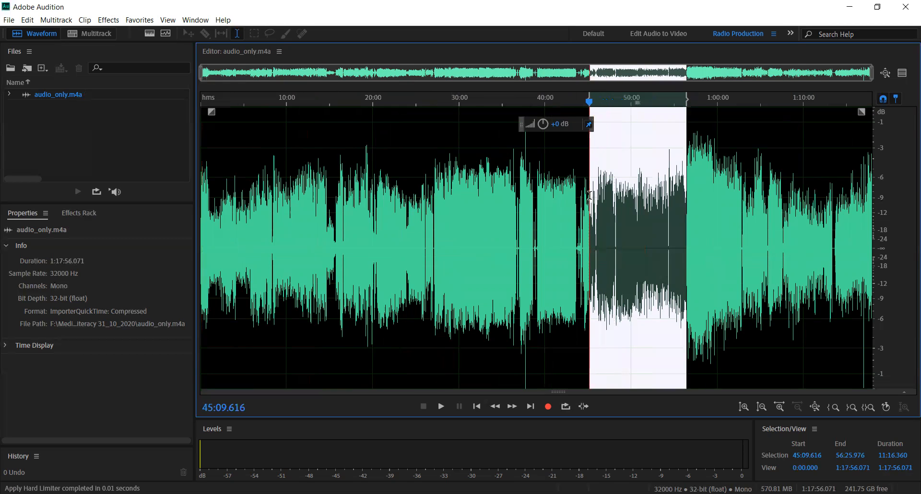
pyautogui.click(657, 208)
pyautogui.moveTo(712, 199); pyautogui.dragTo(688, 195)
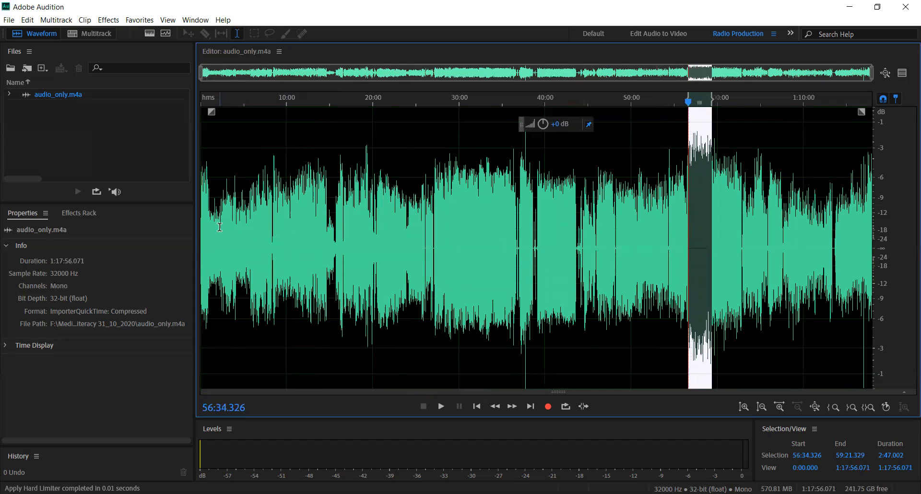
pyautogui.moveTo(219, 227); pyautogui.dragTo(210, 226)
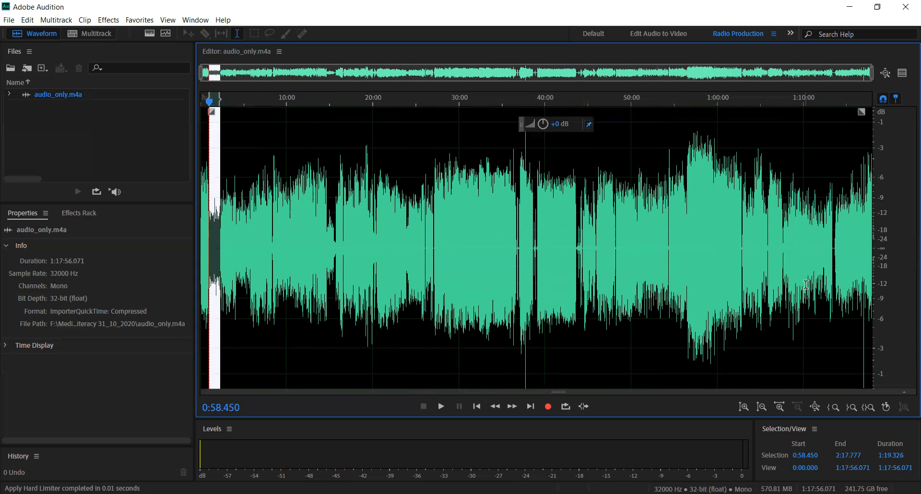
# - Examine the loud section near 59 minutes and the isolated peaks near the end of the file and around the 38-minute mark
pyautogui.scroll(10, 825, 235)
pyautogui.scroll(-10, 824, 235)
pyautogui.click(710, 245)
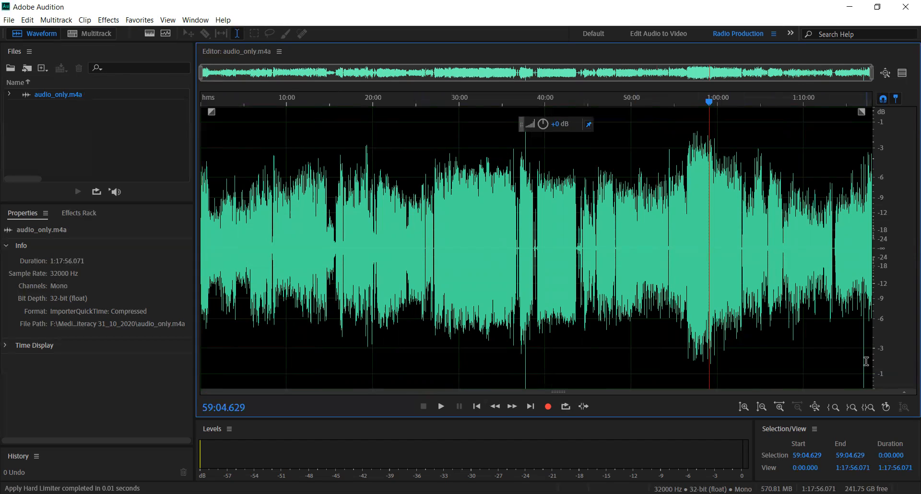
pyautogui.moveTo(863, 357); pyautogui.dragTo(859, 353)
pyautogui.click(844, 349)
pyautogui.moveTo(530, 380)
pyautogui.mouseDown()
pyautogui.moveTo(511, 379)
pyautogui.moveTo(521, 376)
pyautogui.mouseUp()
pyautogui.click(544, 373)
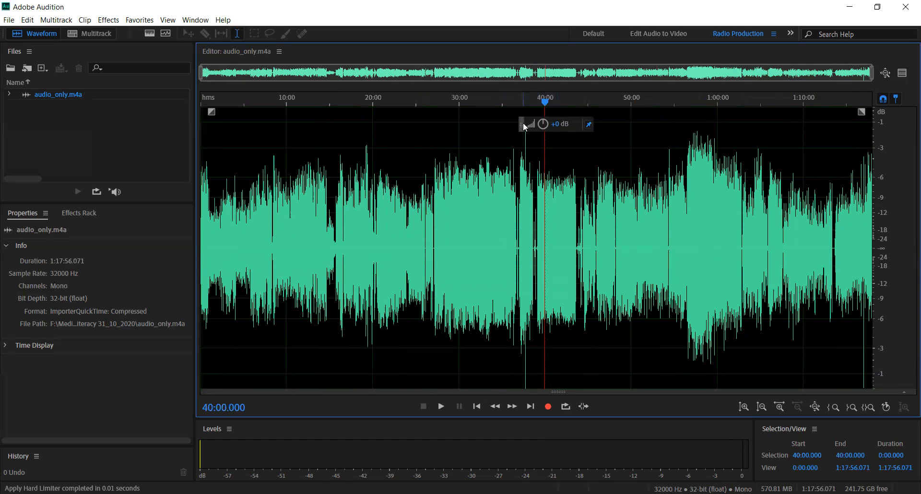
# - Move the floating volume control off the 38-minute peak and apply the Hard Limiter to the whole file with 3.0 dB boost and -1.0 dB maximum
pyautogui.moveTo(522, 124); pyautogui.dragTo(575, 120)
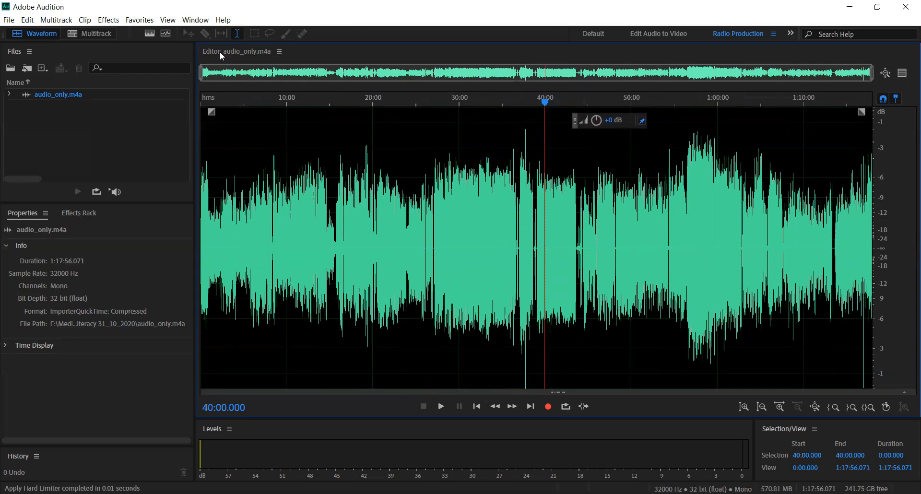
pyautogui.click(108, 20)
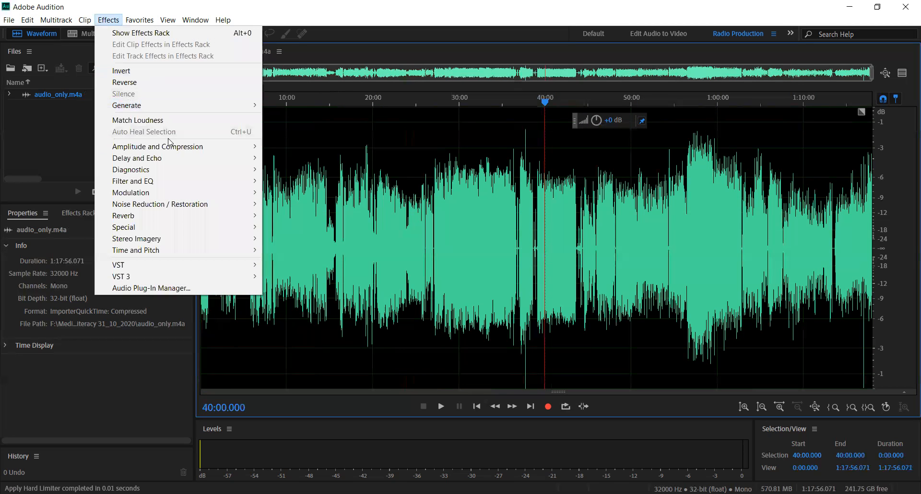
pyautogui.moveTo(209, 151)
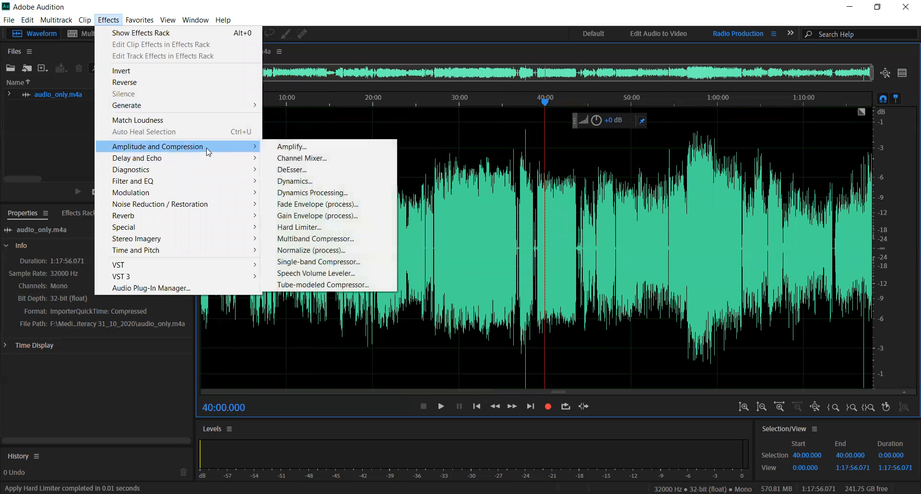
pyautogui.click(284, 226)
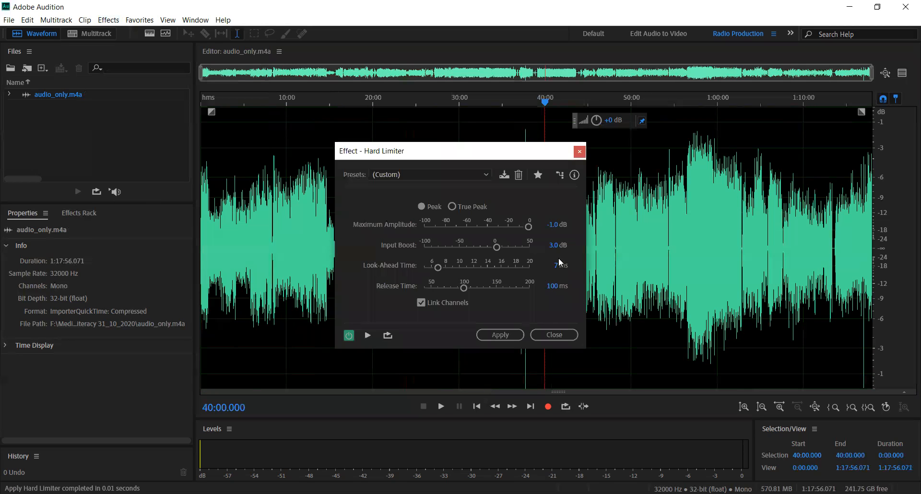
pyautogui.click(511, 334)
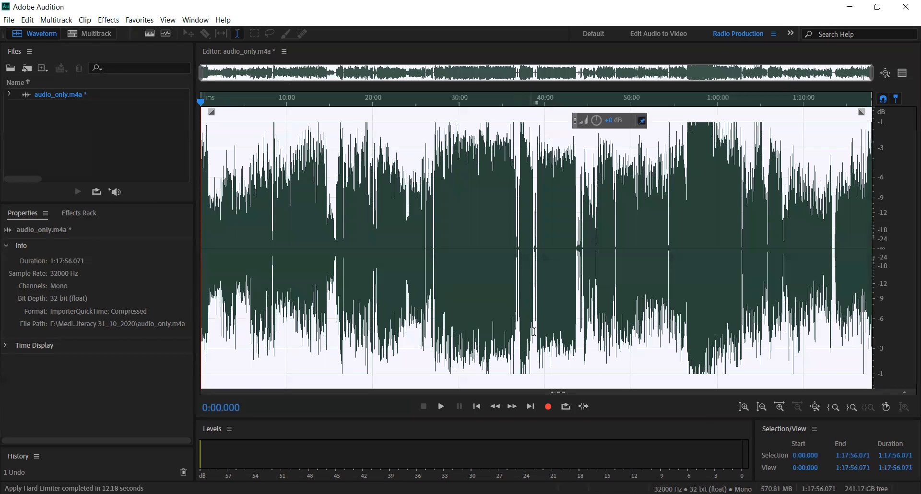
# - Compare the waveform before and after by undoing the whole-file Hard Limiter and redoing it
pyautogui.click(541, 332)
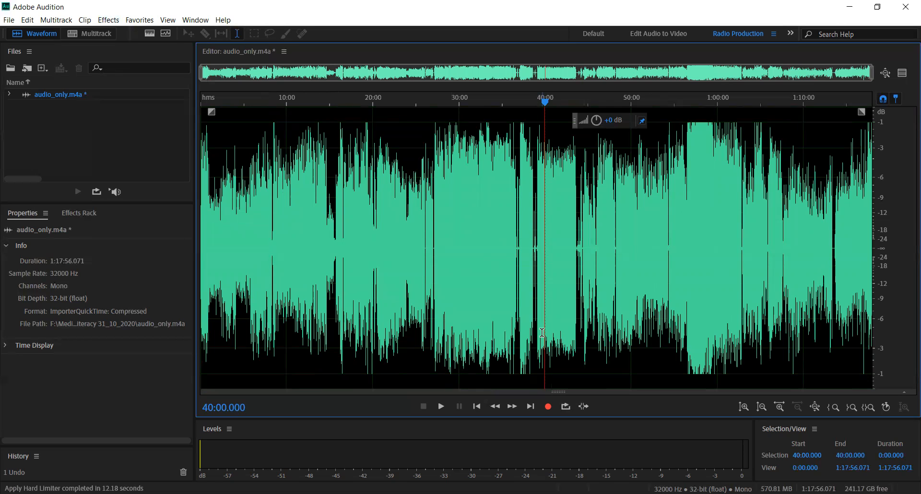
pyautogui.hotkey('ctrl', 'z')
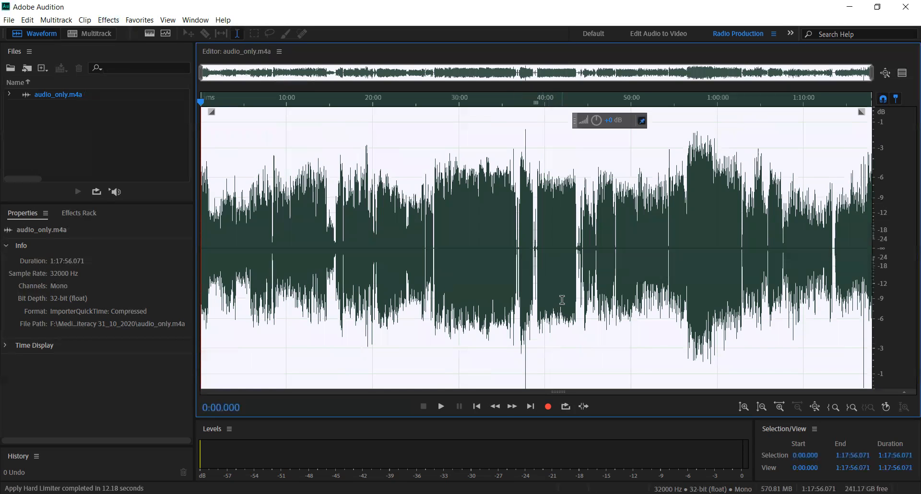
pyautogui.hotkey('ctrl', 'shift', 'z')
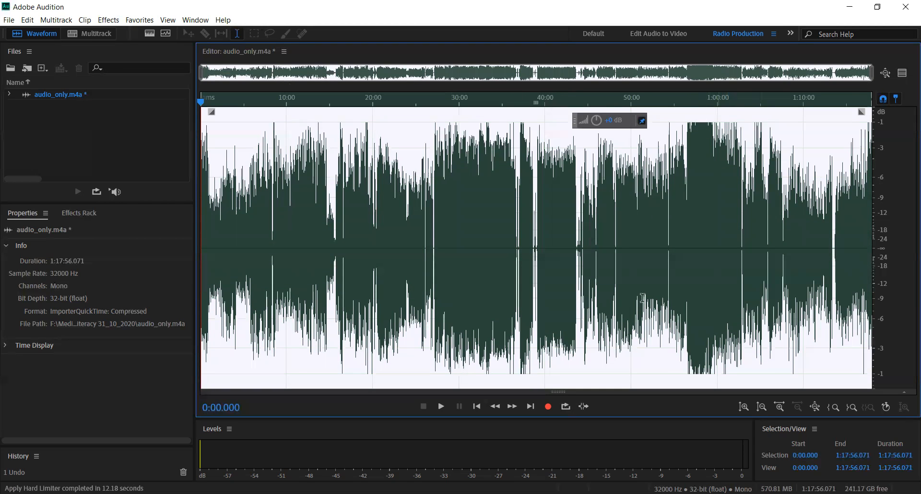
# - Select the recording from the start to about 27:20.800, apply the Hard Limiter with the same settings, and clear the selection
pyautogui.moveTo(436, 261); pyautogui.dragTo(175, 250)
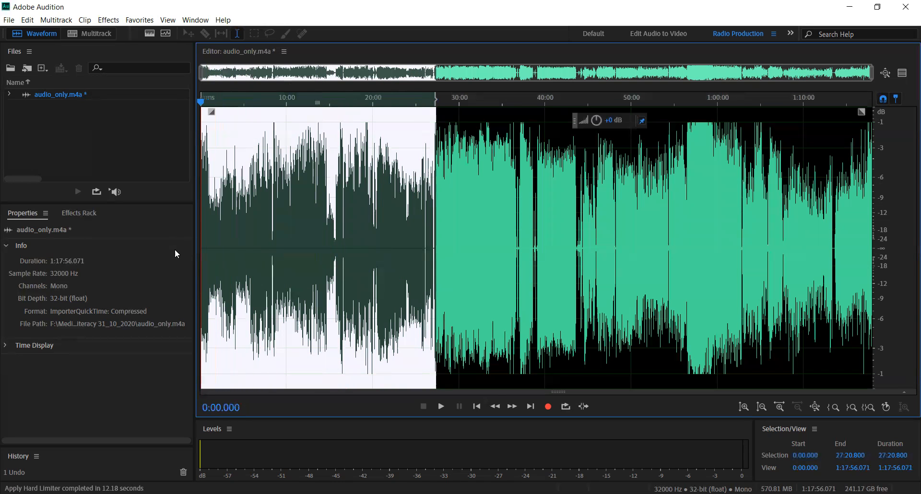
pyautogui.click(107, 20)
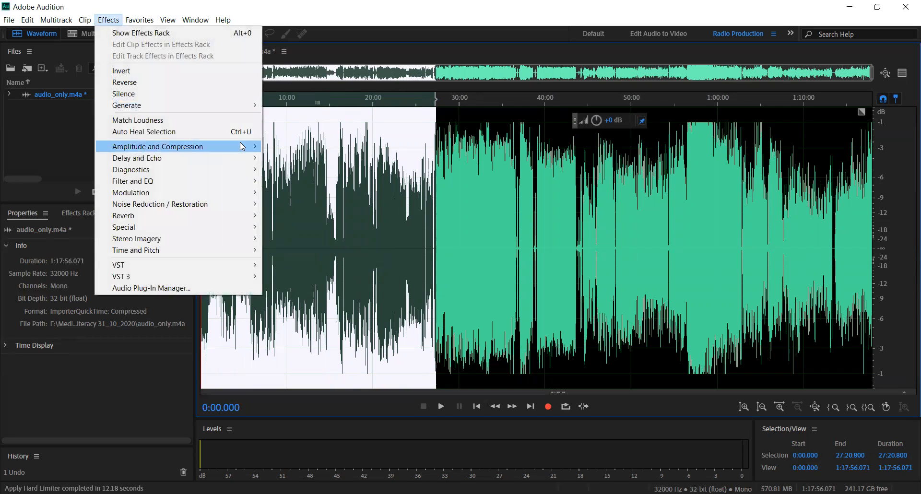
pyautogui.moveTo(244, 147)
pyautogui.click(346, 225)
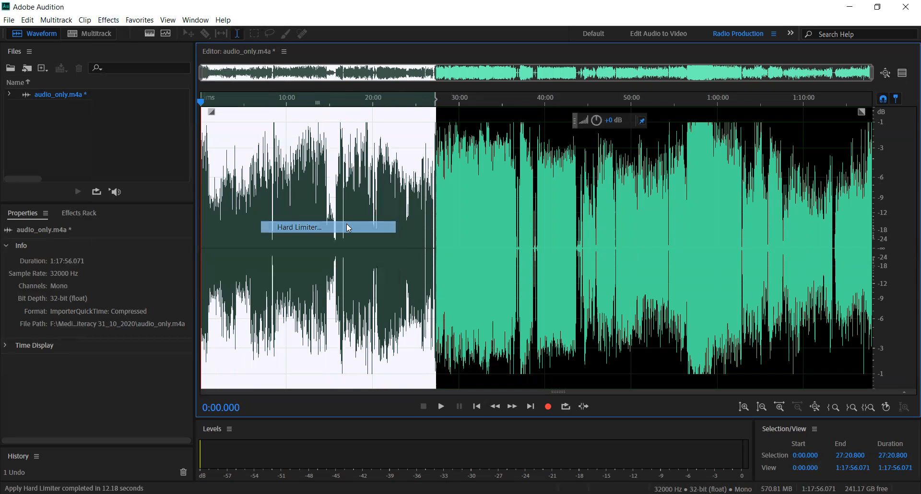
pyautogui.click(510, 335)
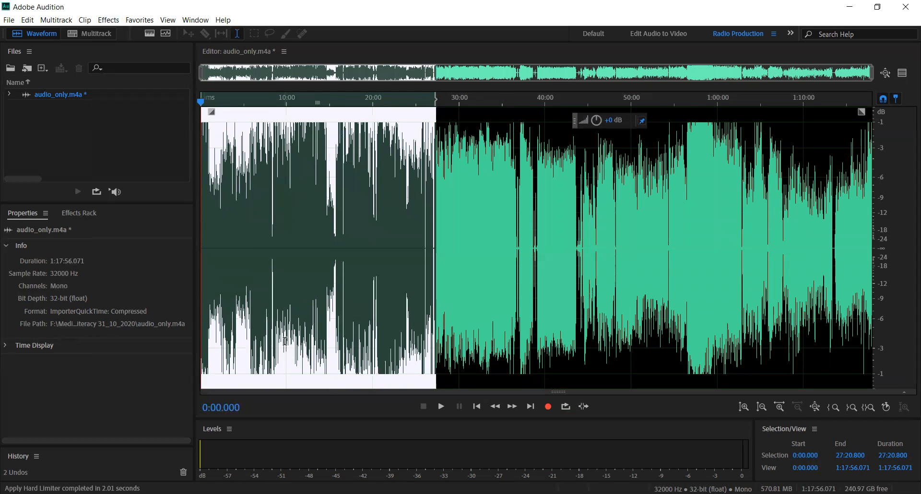
pyautogui.click(285, 341)
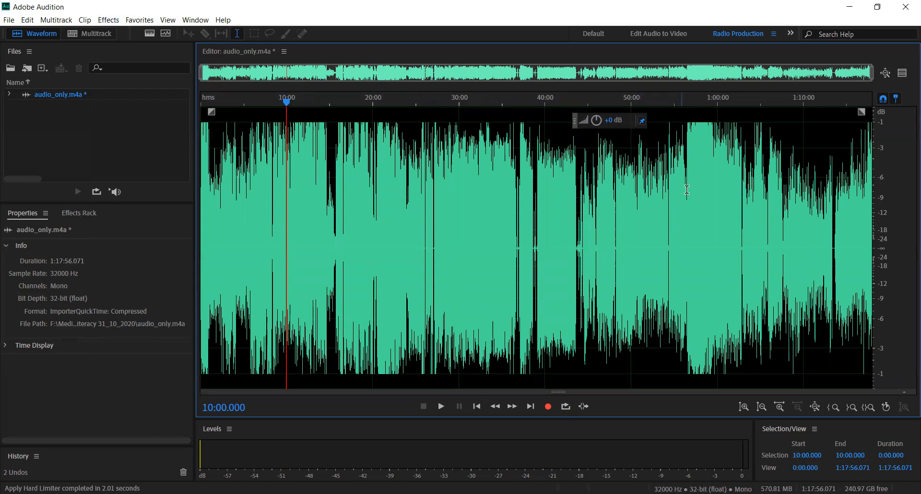
# - Select about 38:53.860 to 56:30.151, apply the Hard Limiter with 3.0 dB boost and -1.0 dB maximum amplitude, and clear the selection
pyautogui.moveTo(687, 189); pyautogui.dragTo(536, 197)
pyautogui.click(108, 20)
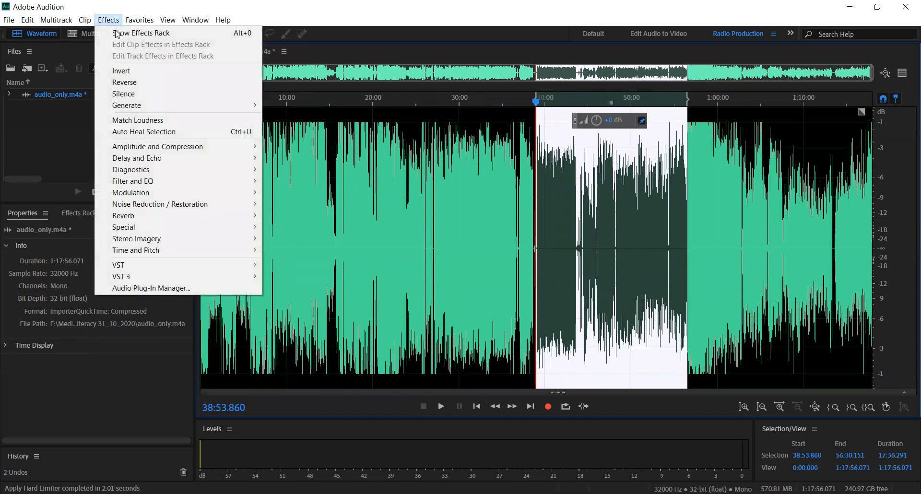
pyautogui.moveTo(194, 148)
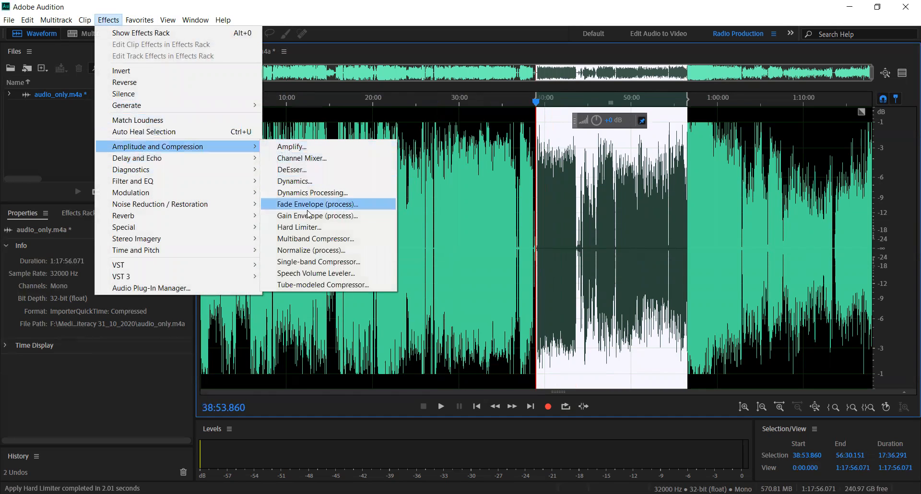
pyautogui.click(305, 228)
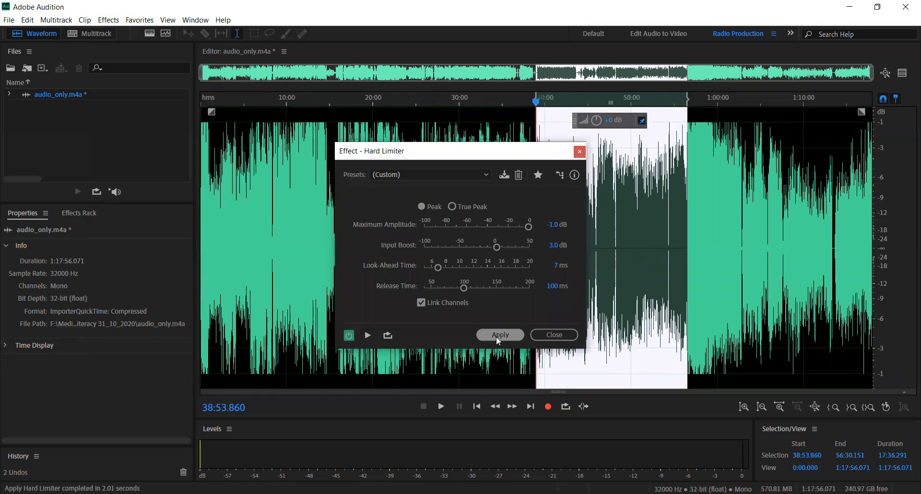
pyautogui.click(497, 336)
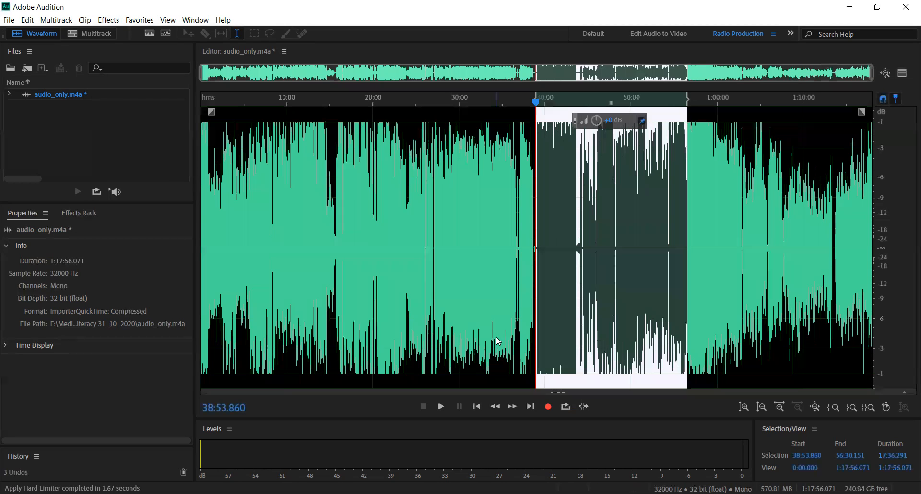
pyautogui.click(596, 302)
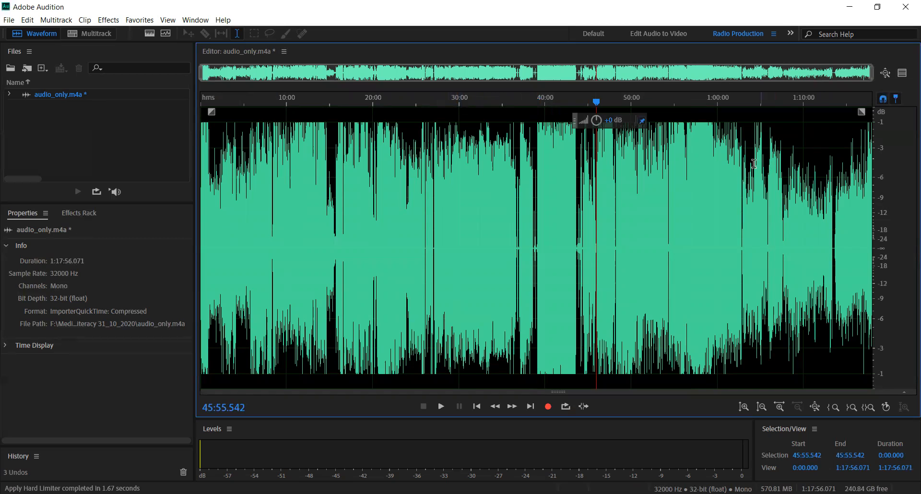
# - Select from about 1:03:02.607 to the end of the recording, apply the Hard Limiter with the same settings, and clear the selection
pyautogui.moveTo(743, 164); pyautogui.dragTo(904, 162)
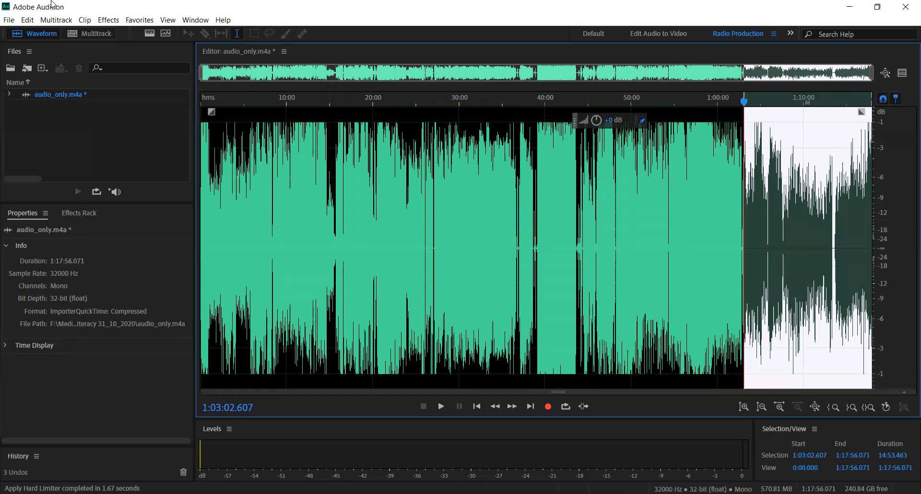
pyautogui.click(104, 20)
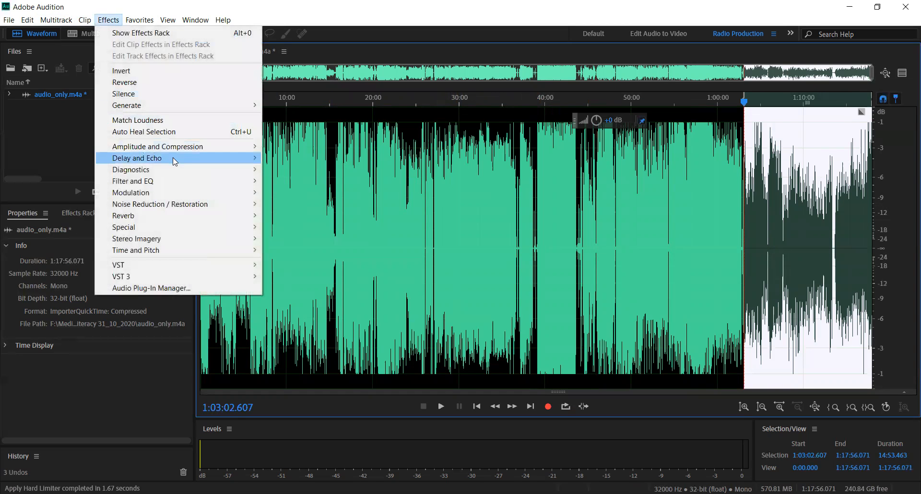
pyautogui.moveTo(242, 147)
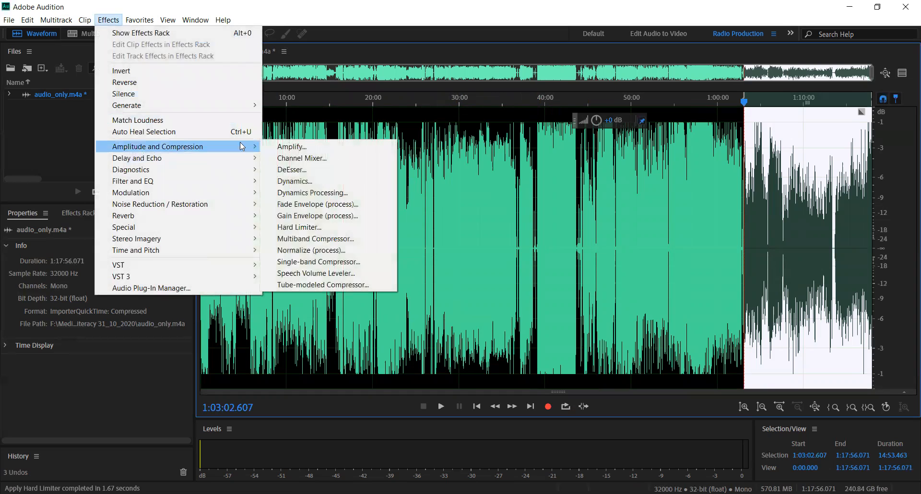
pyautogui.click(334, 232)
pyautogui.click(515, 336)
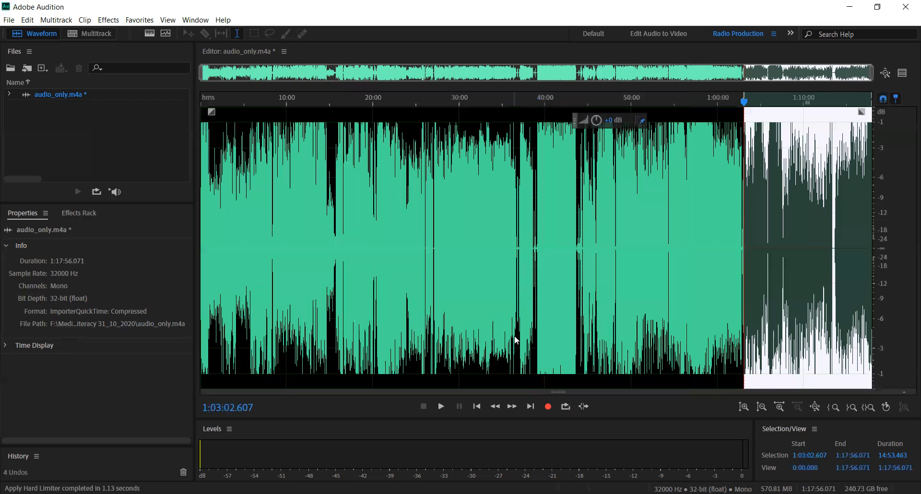
pyautogui.click(864, 219)
# - Select about 1:08:15.737 to 1:17:26.845, apply the Hard Limiter with 3.0 dB boost and -1.0 dB maximum amplitude, and clear the selection
pyautogui.moveTo(788, 192); pyautogui.dragTo(867, 188)
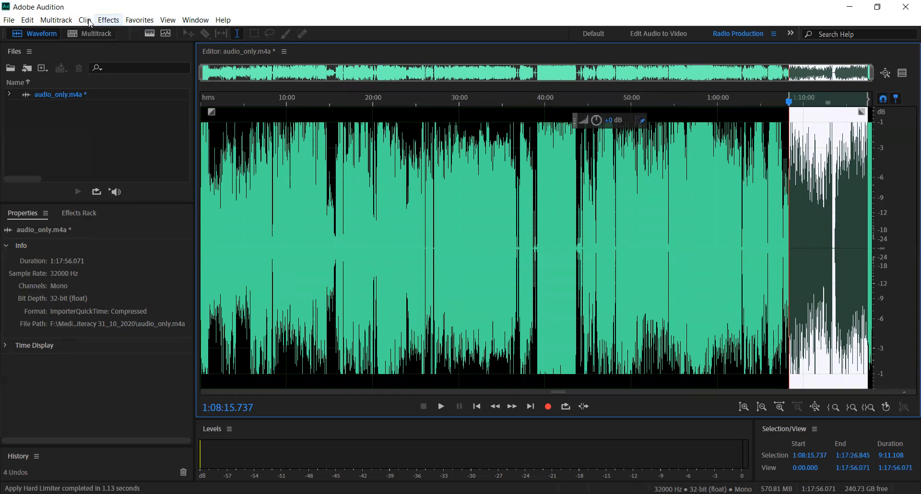
pyautogui.click(107, 20)
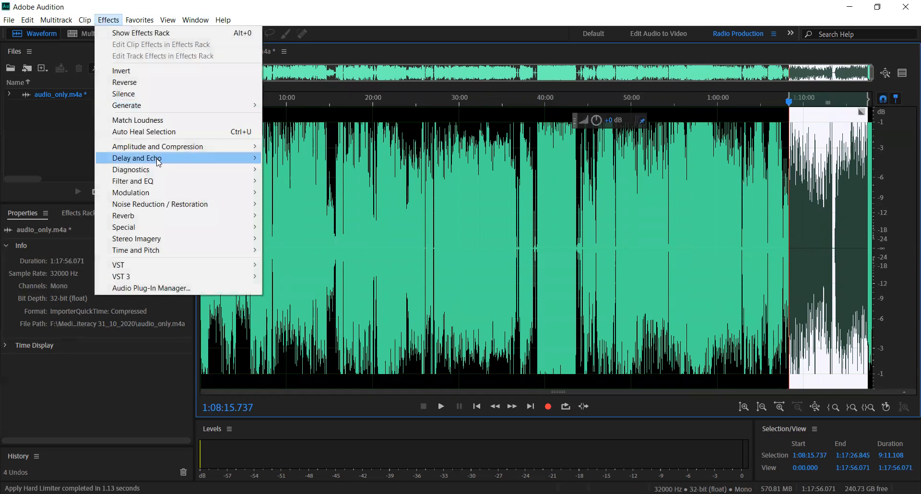
pyautogui.moveTo(223, 147)
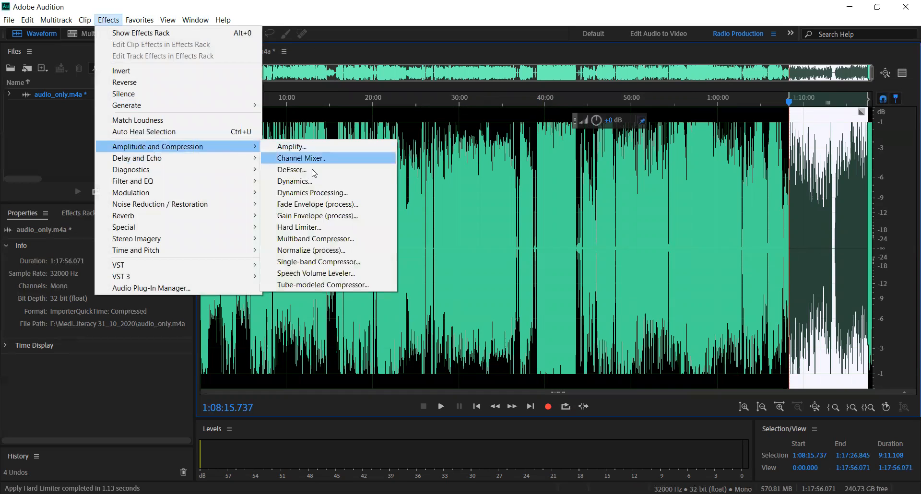
pyautogui.click(315, 227)
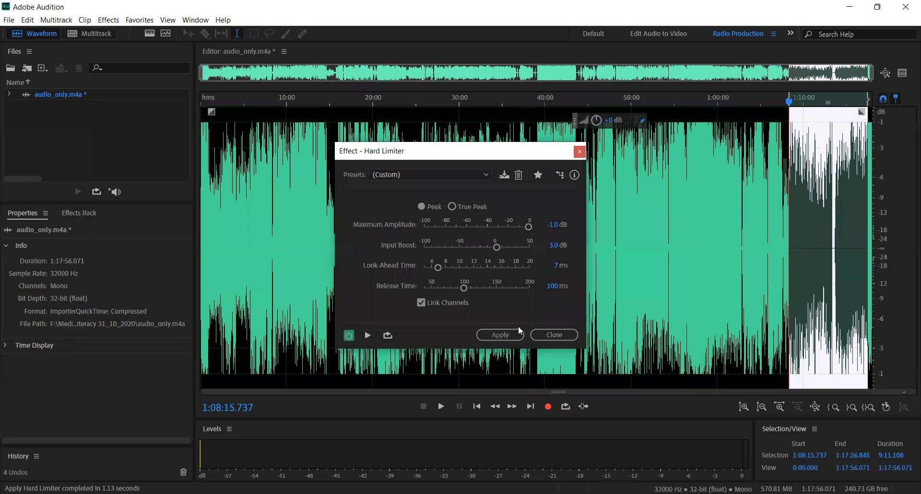
pyautogui.click(504, 335)
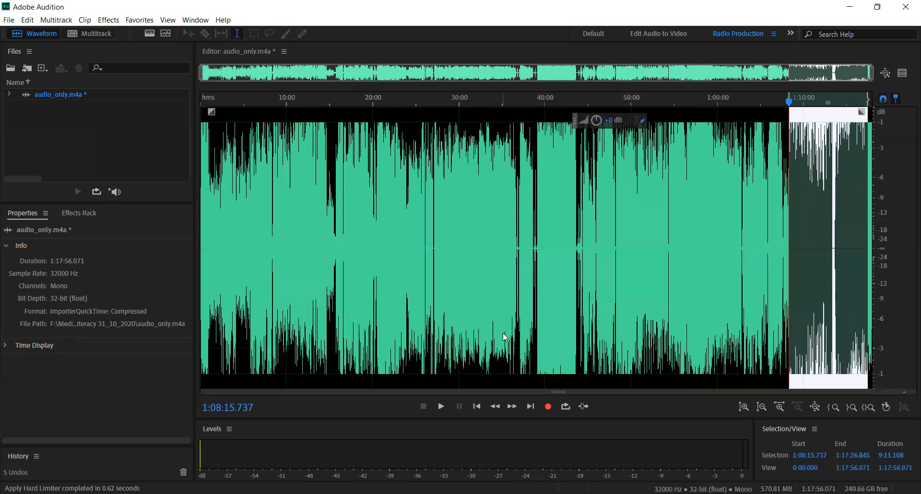
pyautogui.click(637, 297)
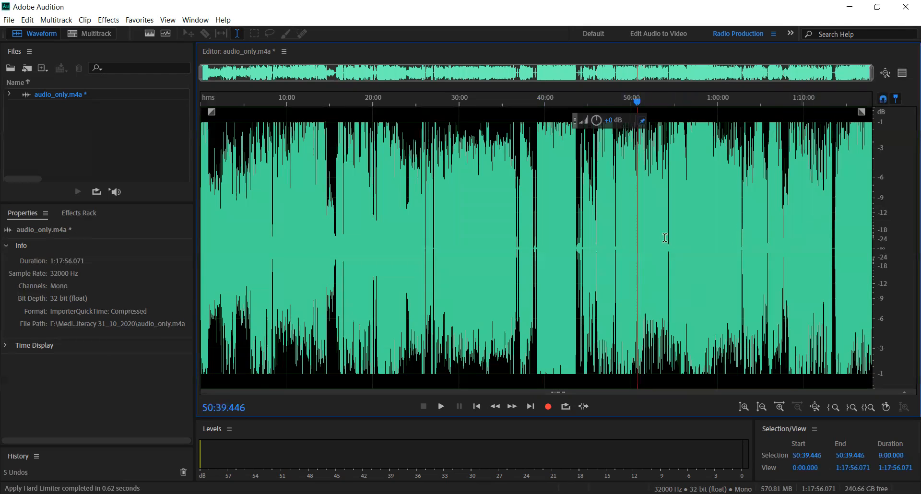
# - Undo every Hard Limiter application to restore the original recording, and clear the selection
pyautogui.moveTo(253, 179); pyautogui.dragTo(210, 176)
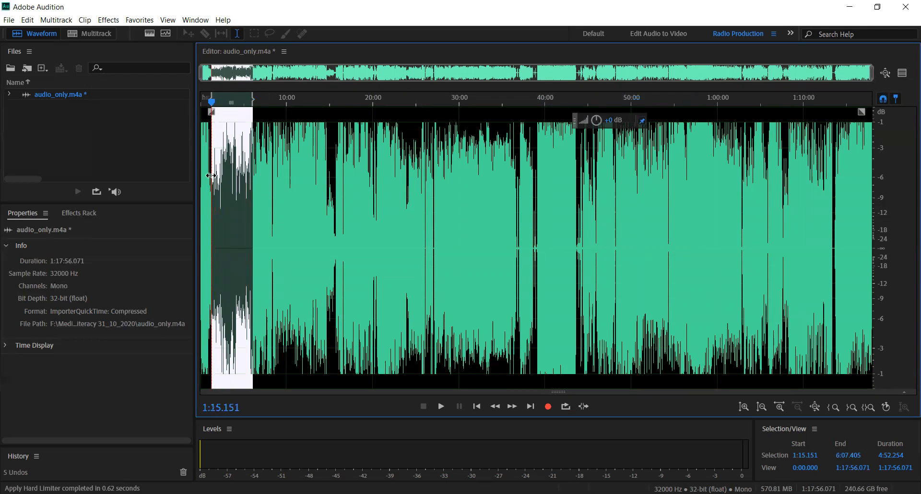
pyautogui.click(378, 204)
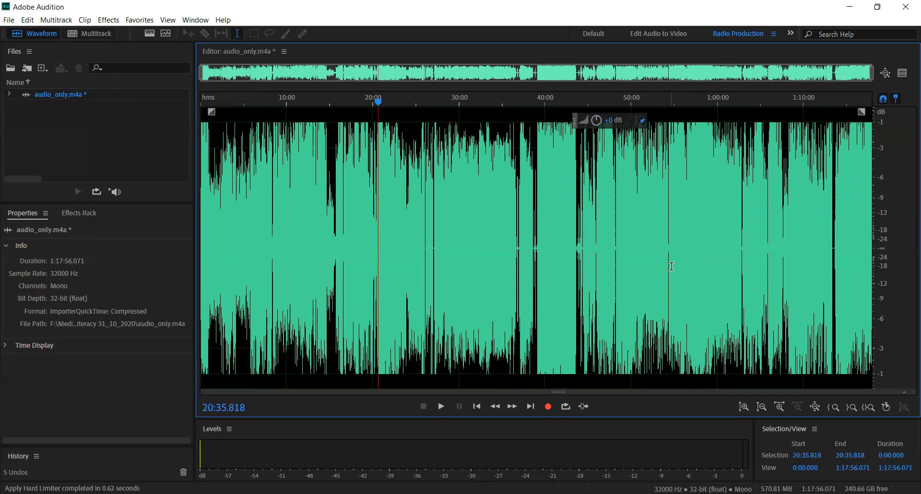
pyautogui.hotkey('ctrl', 'z')
pyautogui.hotkey('ctrl', 'z')
pyautogui.hotkey('ctrl', 'z')
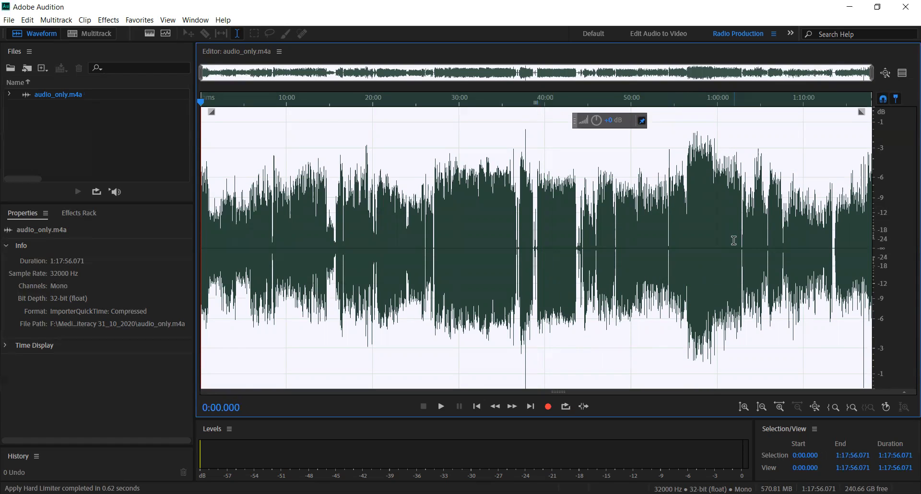
pyautogui.click(669, 255)
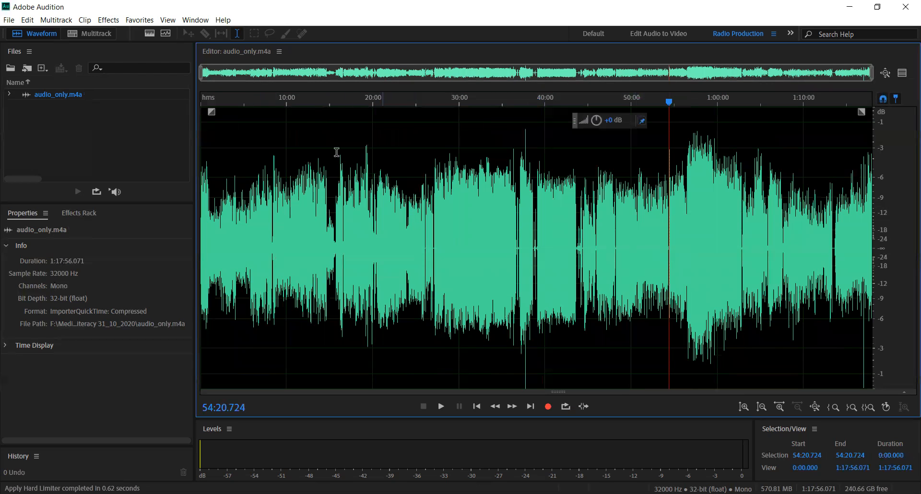
pyautogui.click(103, 21)
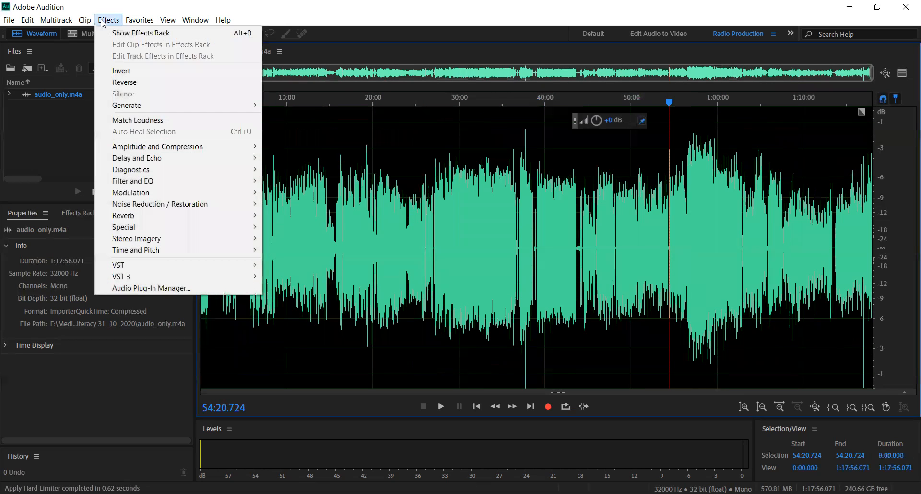
pyautogui.moveTo(182, 154)
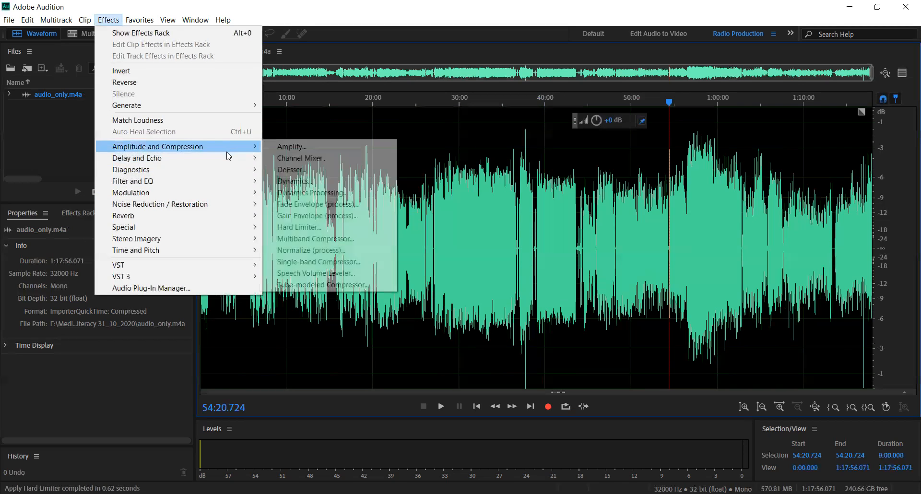
pyautogui.moveTo(229, 159)
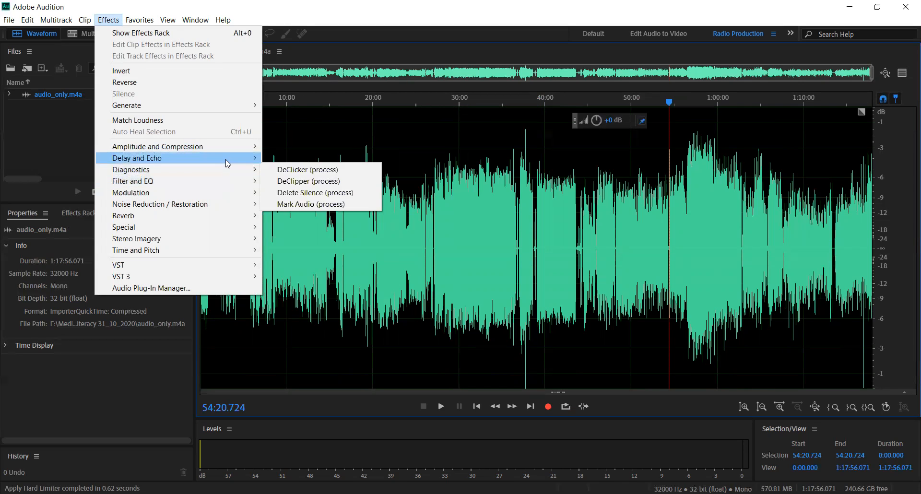
pyautogui.moveTo(228, 180)
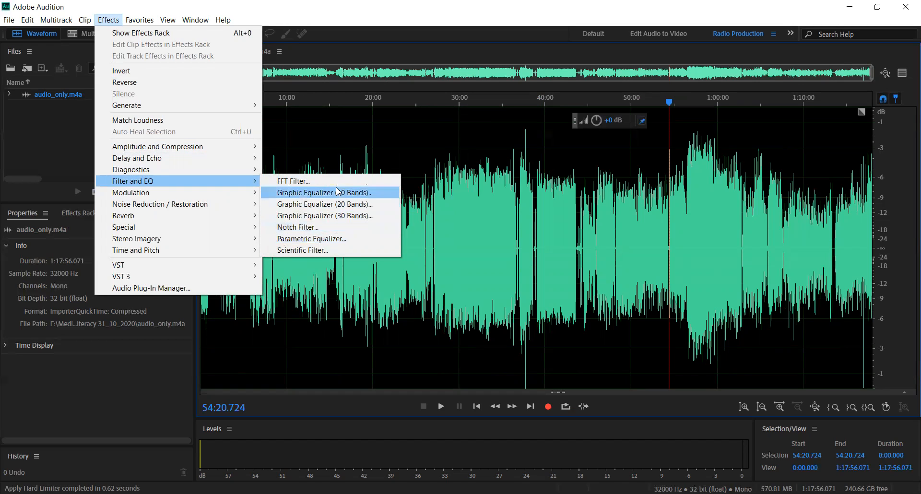
pyautogui.click(328, 245)
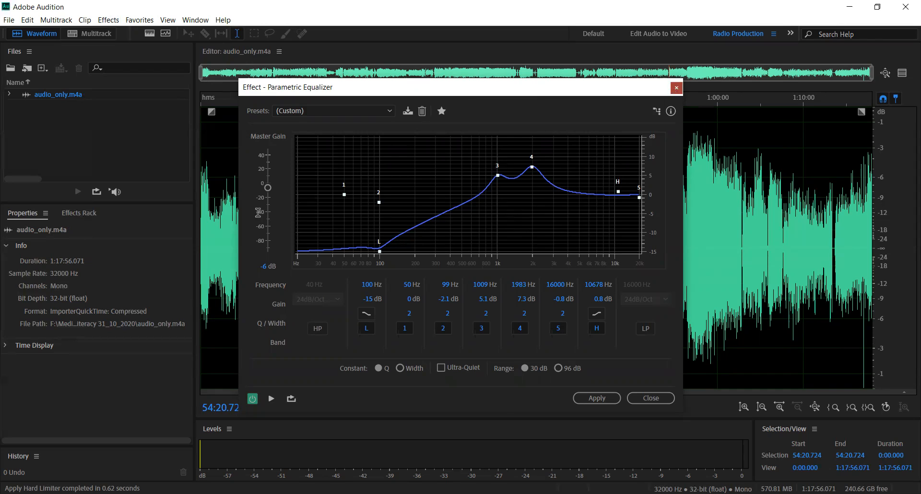
pyautogui.click(676, 88)
# - Play the recording from about 16:17, 27:38, 47:40 and 48:34 to listen for a suitable speech passage
pyautogui.click(341, 99)
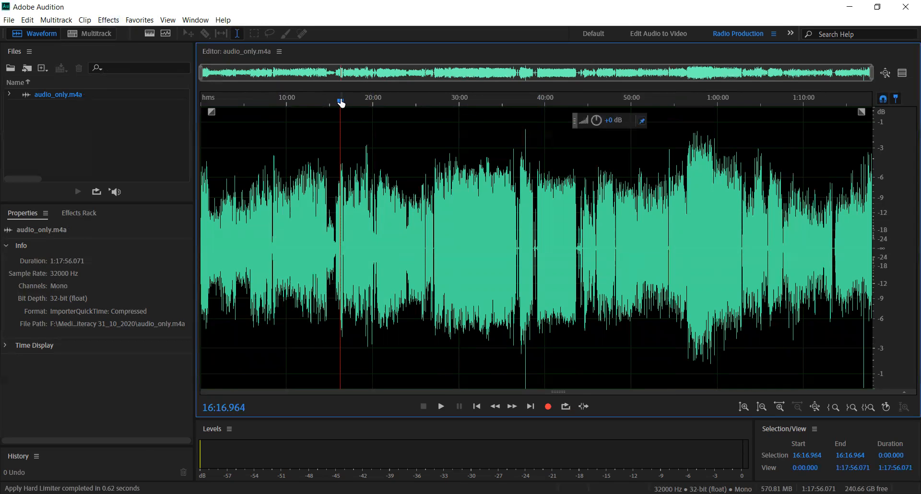
pyautogui.press('space')
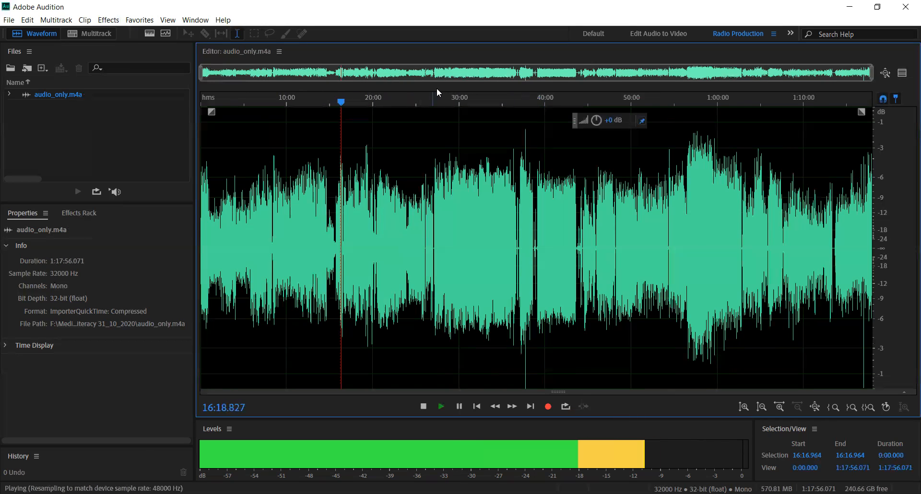
pyautogui.click(439, 102)
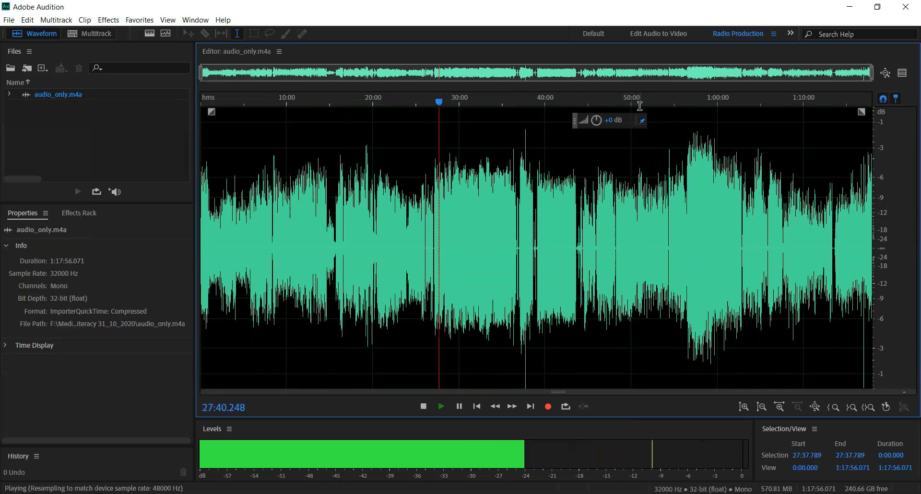
pyautogui.press('space')
pyautogui.click(611, 100)
pyautogui.press('space')
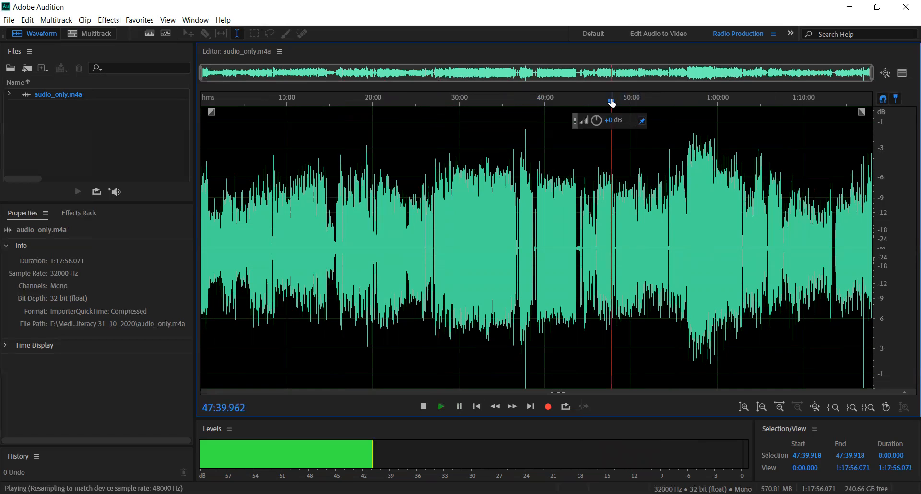
pyautogui.click(619, 100)
pyautogui.press('space')
pyautogui.press('space')
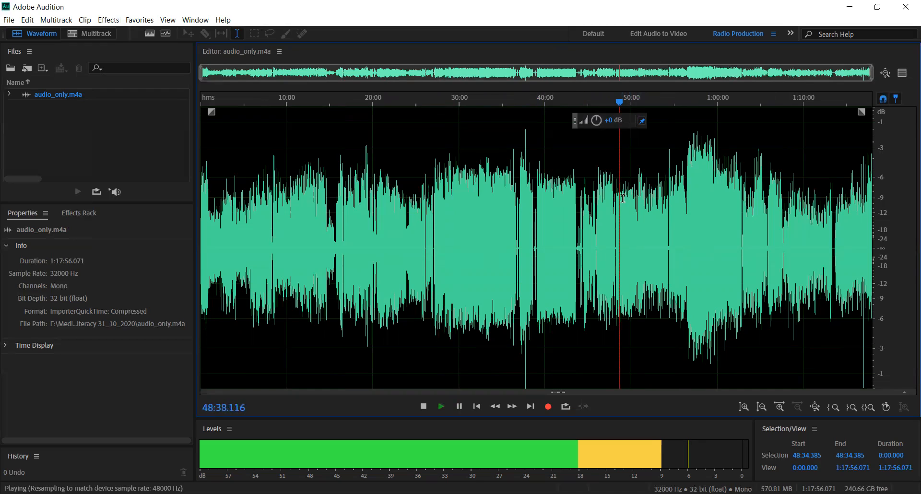
# - Select the speech passage from about 48:13.057 to 48:55.992 and stop playback
pyautogui.scroll(10, 622, 198)
pyautogui.scroll(-6, 622, 198)
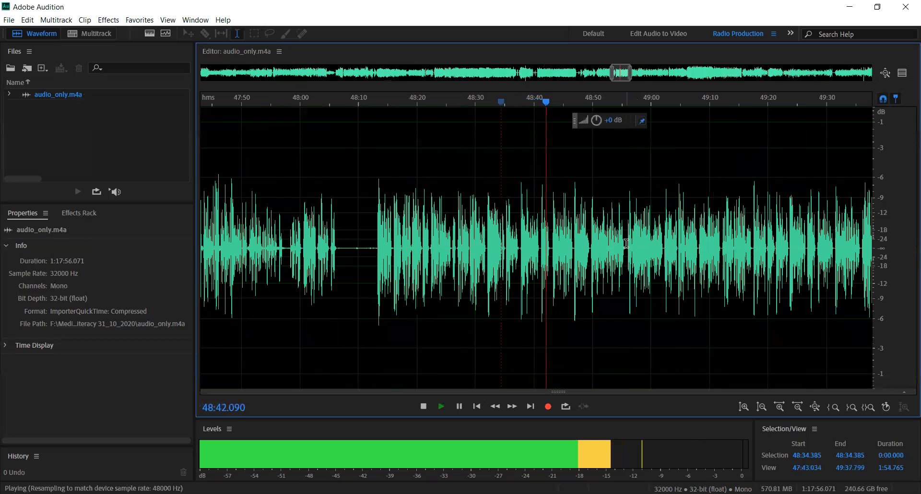
pyautogui.moveTo(628, 219); pyautogui.dragTo(396, 227)
pyautogui.moveTo(381, 227); pyautogui.dragTo(376, 227)
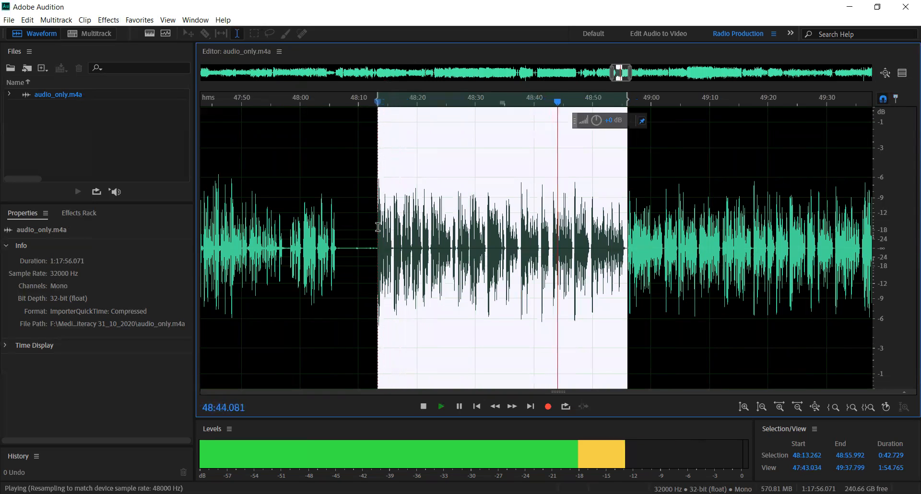
pyautogui.press('space')
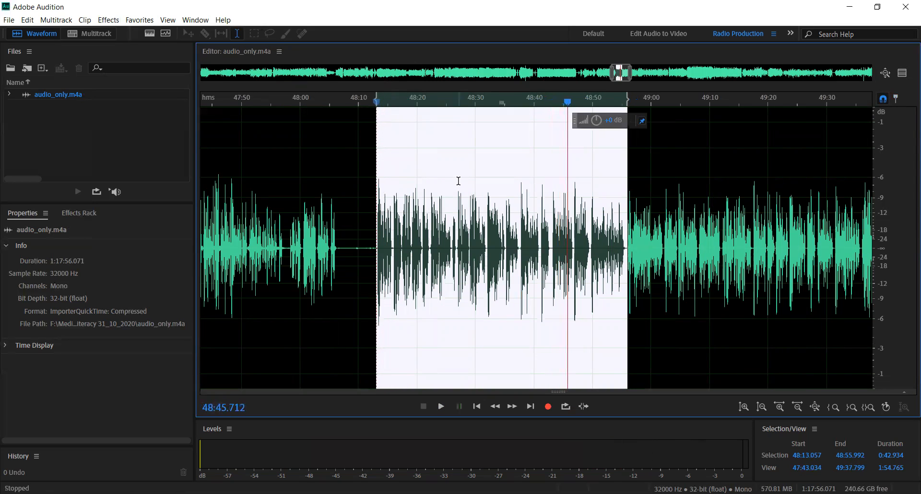
# - Open the Parametric Equalizer for the selected passage and play a looped preview with its custom settings
pyautogui.click(101, 24)
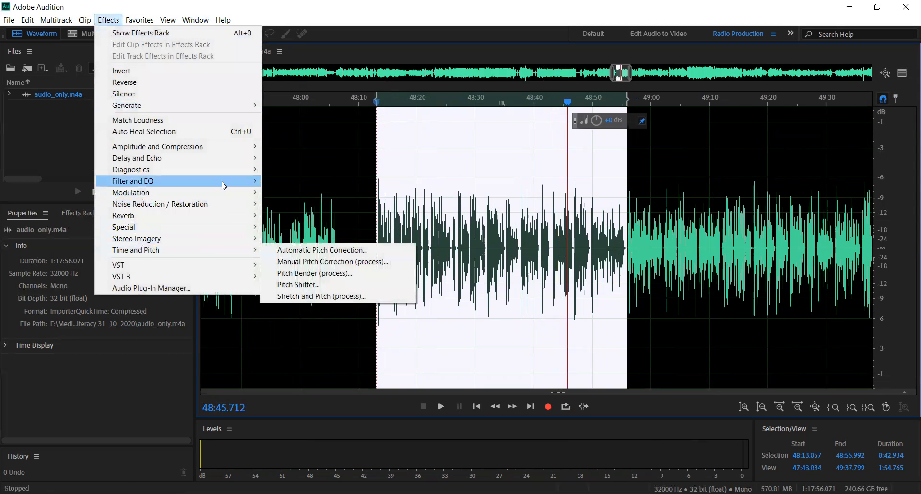
pyautogui.moveTo(224, 181)
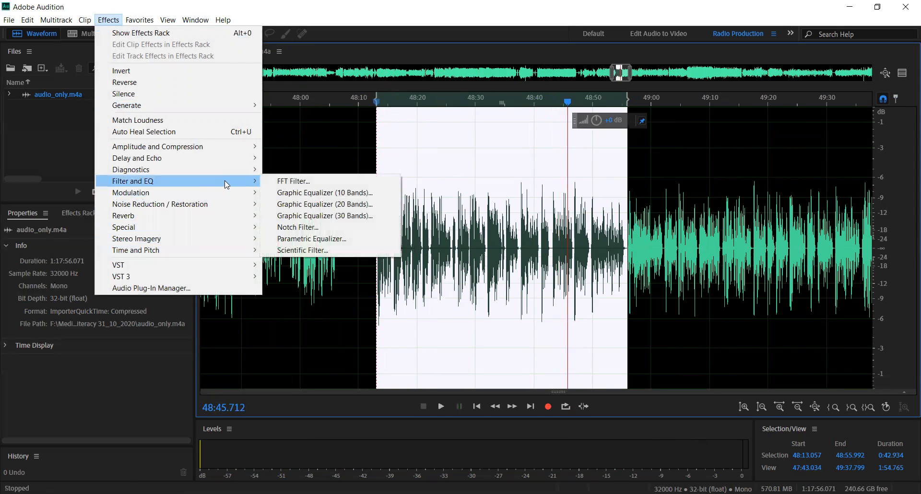
pyautogui.click(304, 240)
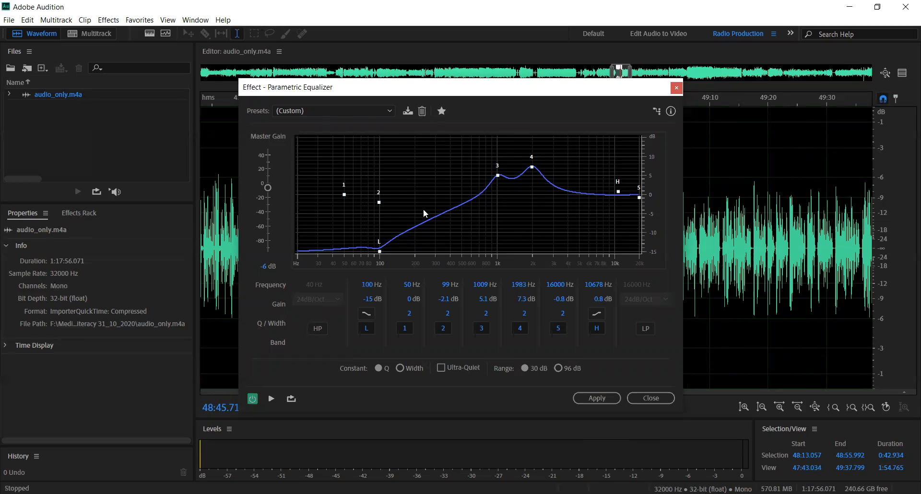
pyautogui.click(271, 398)
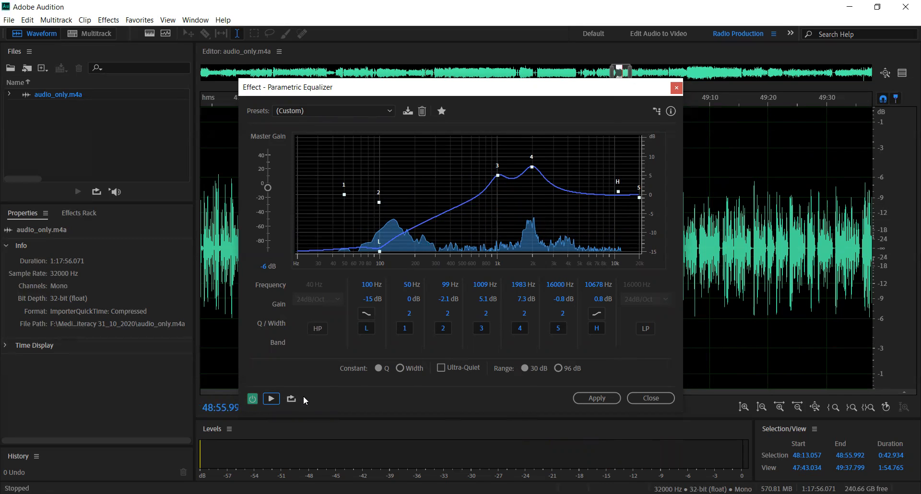
pyautogui.click(271, 399)
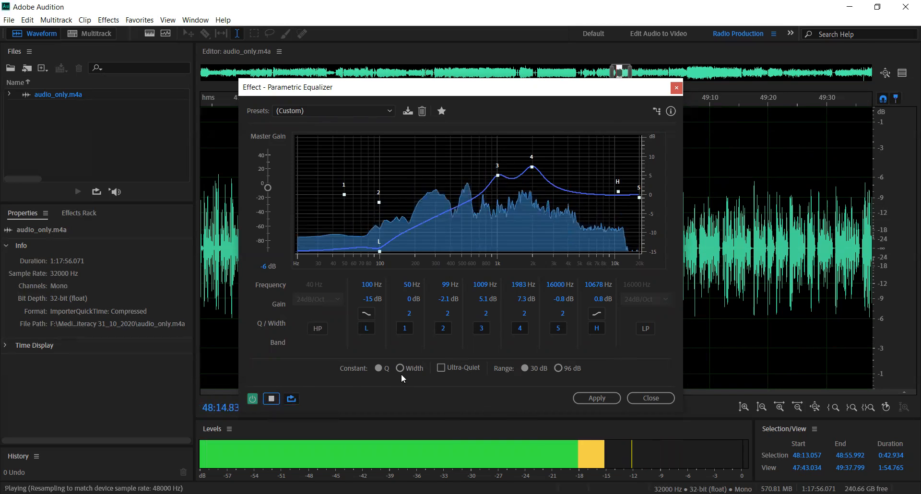
# - Try the Vocal Enhancer preset of the Parametric Equalizer during the looped preview and look over the other presets
pyautogui.click(337, 110)
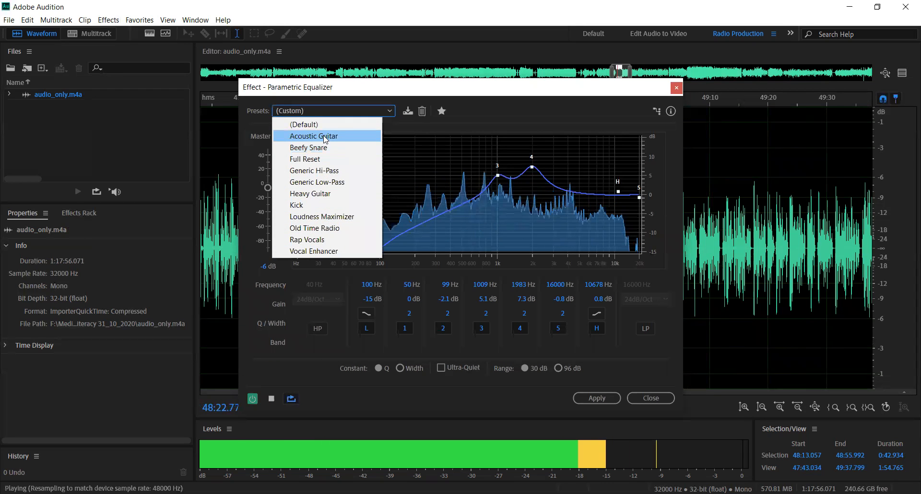
pyautogui.click(326, 251)
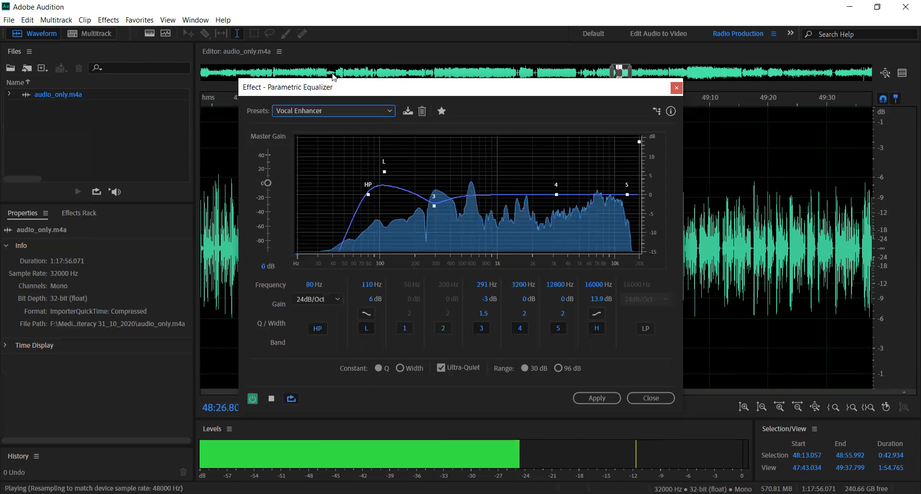
pyautogui.click(342, 111)
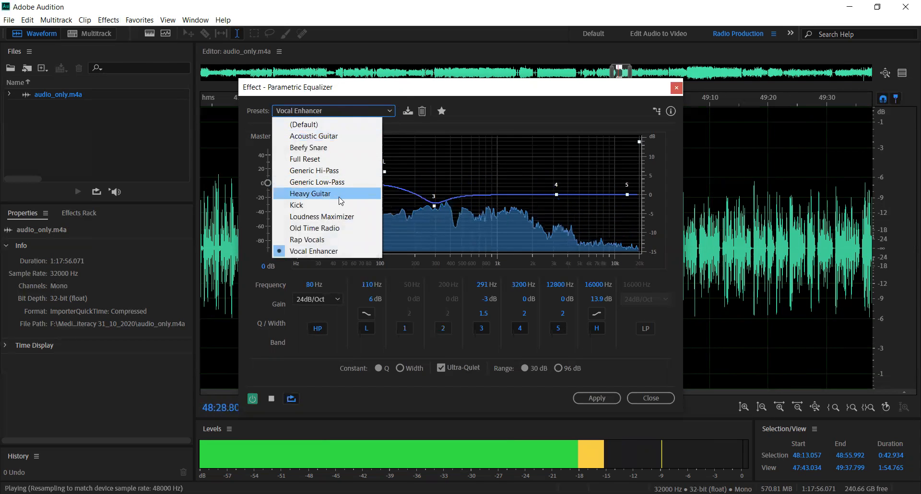
pyautogui.click(465, 98)
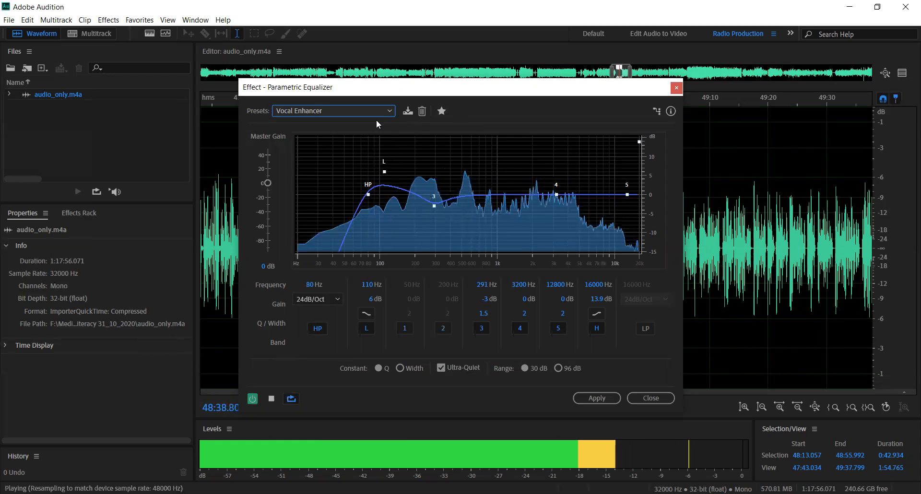
# - Preview the equalizer with the high-pass at 843 Hz and band 3 at 2104 Hz, 5.8 dB, and close it without applying
pyautogui.moveTo(368, 195); pyautogui.dragTo(489, 195)
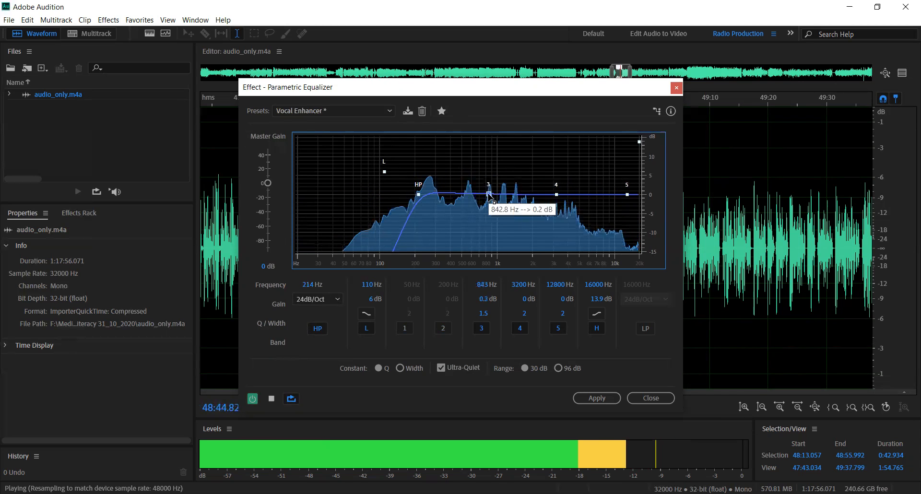
pyautogui.moveTo(419, 194); pyautogui.dragTo(524, 196)
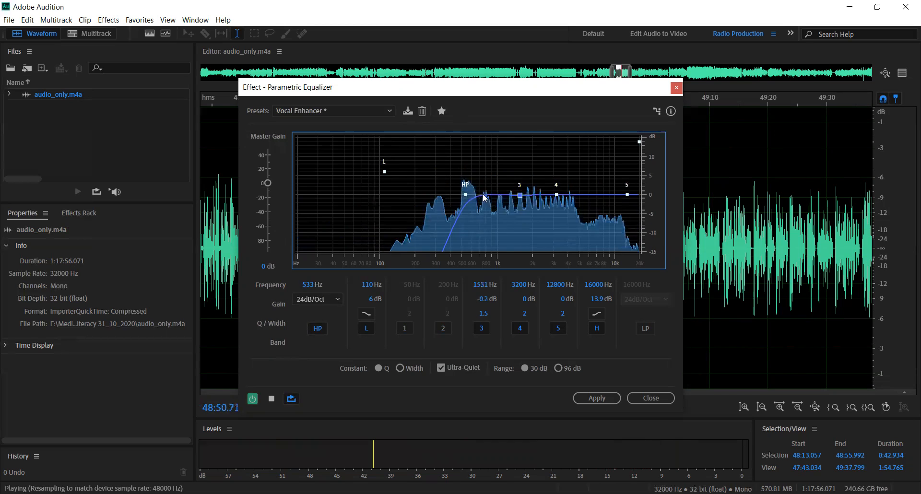
pyautogui.moveTo(465, 196); pyautogui.dragTo(490, 196)
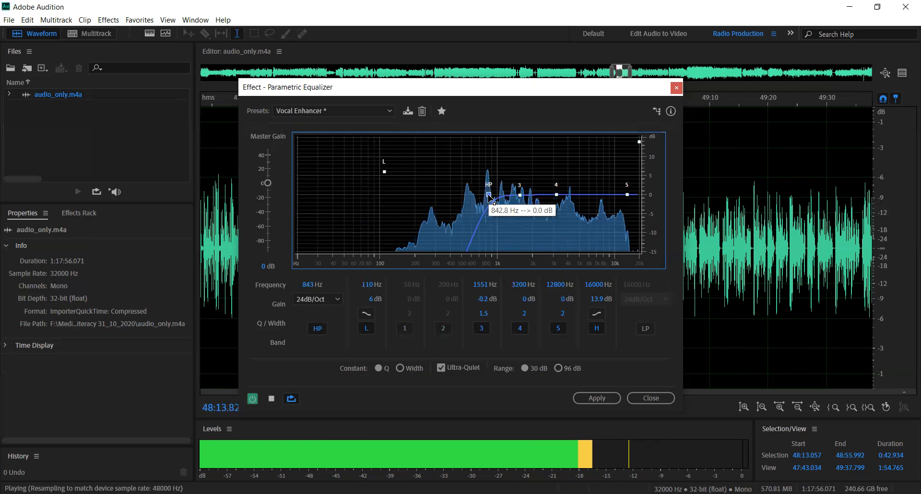
pyautogui.moveTo(520, 195); pyautogui.dragTo(536, 175)
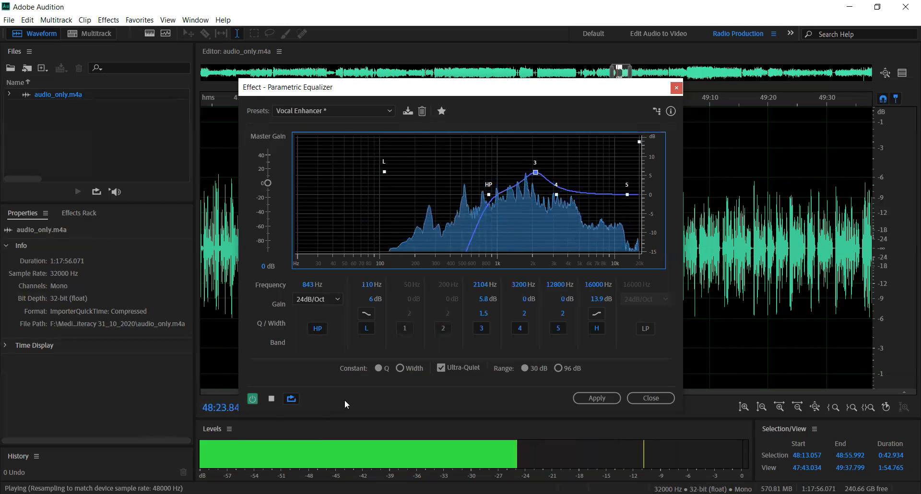
pyautogui.click(271, 398)
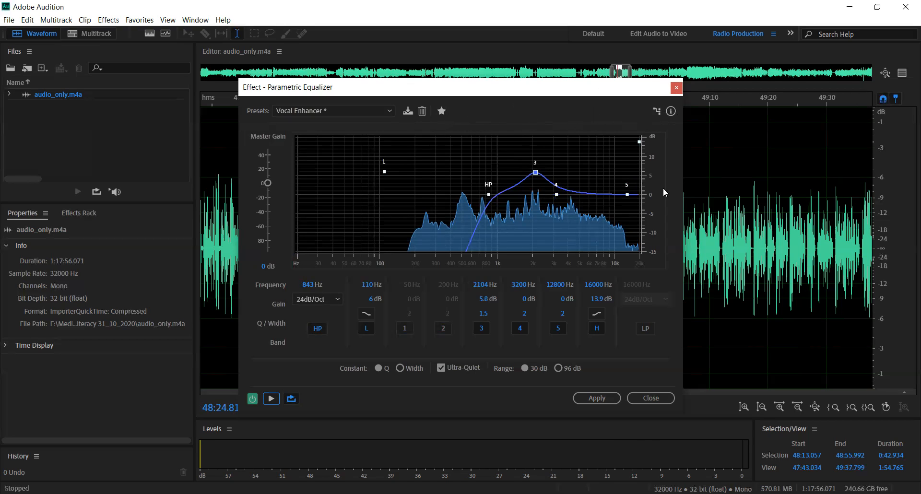
pyautogui.click(650, 398)
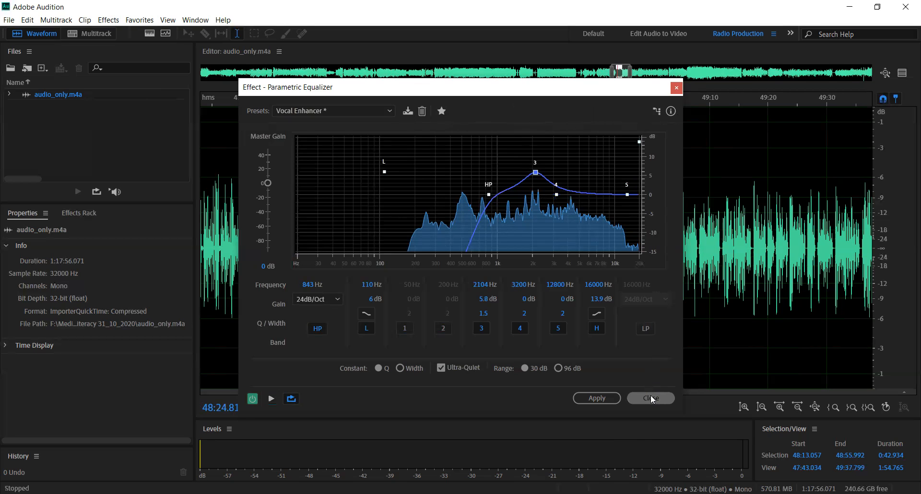
# - Open the Graphic Equalizer (20 Bands) for the selected passage and start its looped preview
pyautogui.click(108, 21)
pyautogui.moveTo(162, 204)
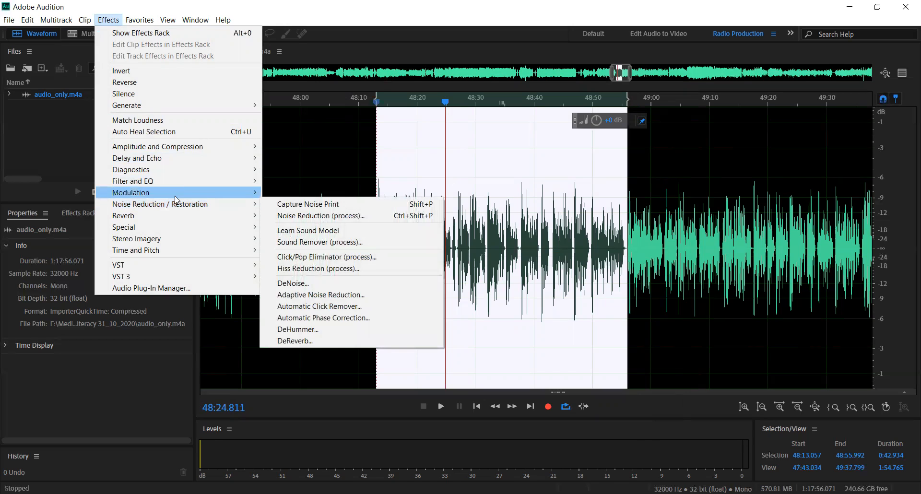
pyautogui.moveTo(181, 182)
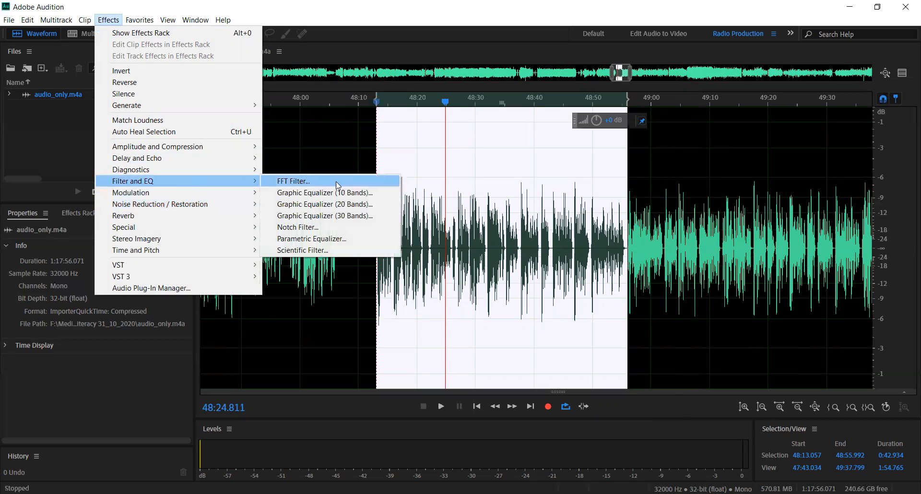
pyautogui.click(351, 204)
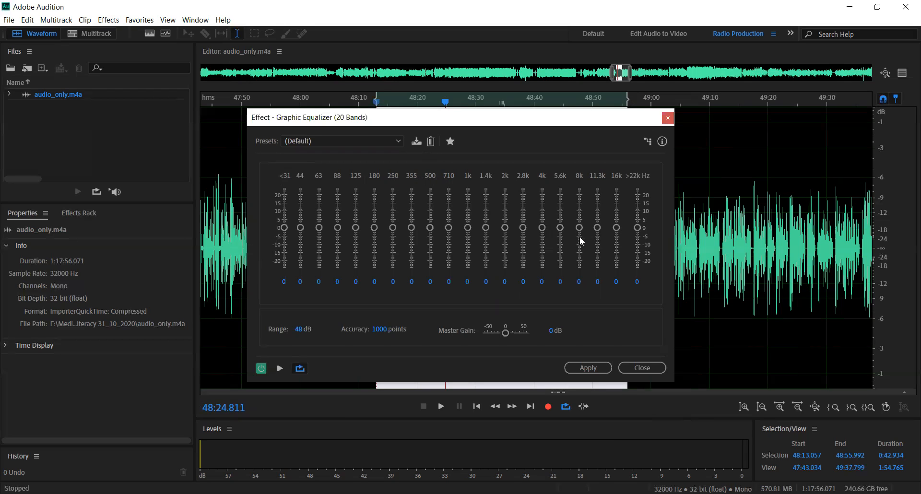
pyautogui.click(279, 368)
# - Cut the bands from 2k to 11.3k to about -24 dB, 16k to -22.1 dB and >22k to -20.9 dB
pyautogui.moveTo(504, 226); pyautogui.dragTo(506, 276)
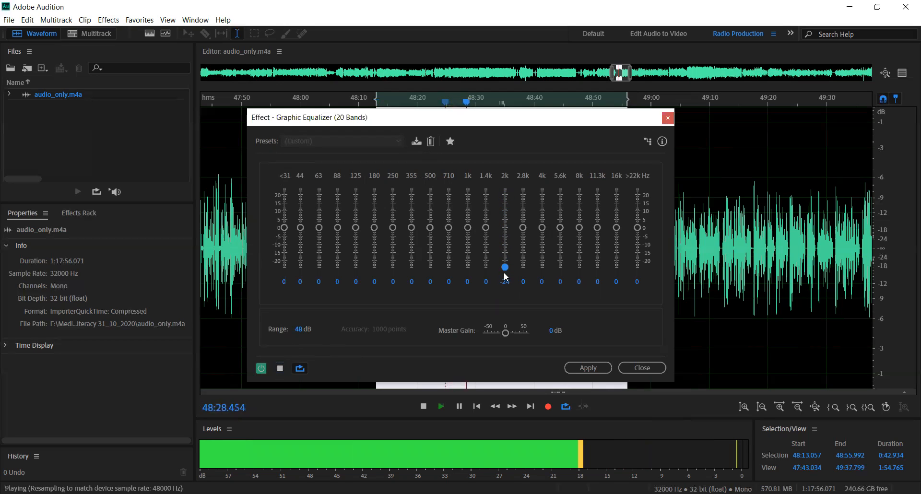
pyautogui.moveTo(524, 227); pyautogui.dragTo(524, 267)
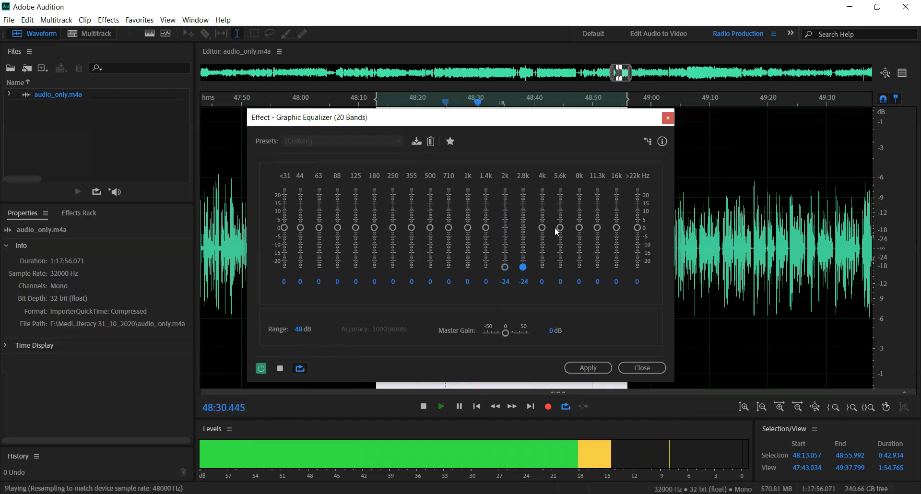
pyautogui.moveTo(544, 226); pyautogui.dragTo(542, 267)
pyautogui.moveTo(560, 229); pyautogui.dragTo(560, 267)
pyautogui.click(579, 227)
pyautogui.moveTo(581, 238); pyautogui.dragTo(579, 265)
pyautogui.moveTo(598, 227); pyautogui.dragTo(598, 267)
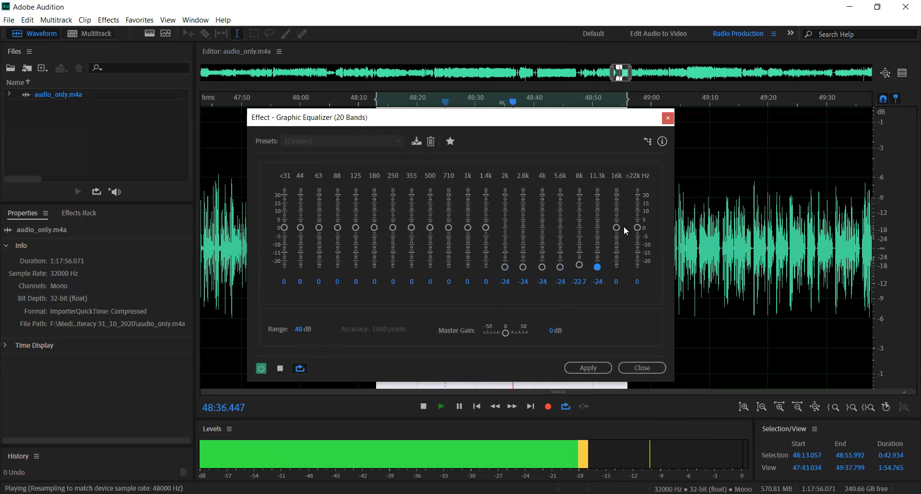
pyautogui.moveTo(617, 227); pyautogui.dragTo(618, 263)
pyautogui.moveTo(638, 228); pyautogui.dragTo(637, 263)
# - Set the 250 Hz band to -18.9 dB, 500 Hz to -24 dB and 1k to 12.8 dB, and stop the preview
pyautogui.moveTo(393, 229); pyautogui.dragTo(393, 259)
pyautogui.moveTo(434, 228); pyautogui.dragTo(430, 267)
pyautogui.moveTo(468, 230); pyautogui.dragTo(473, 207)
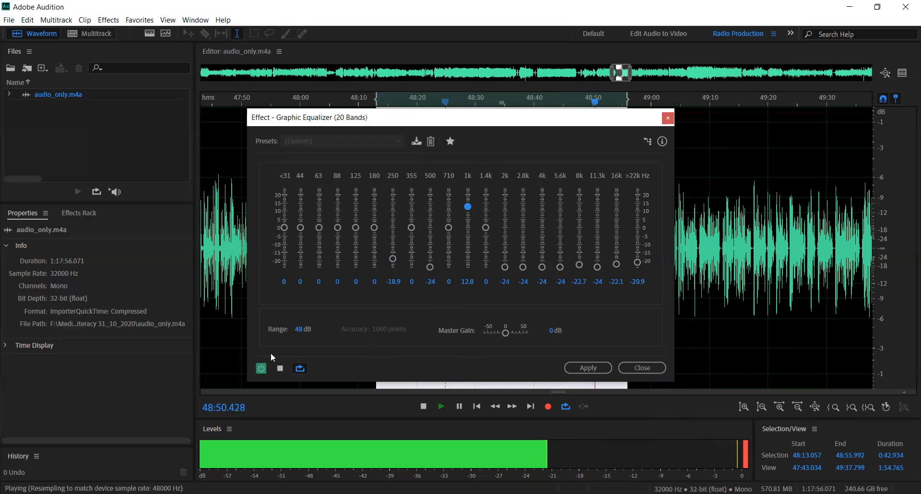
pyautogui.click(281, 368)
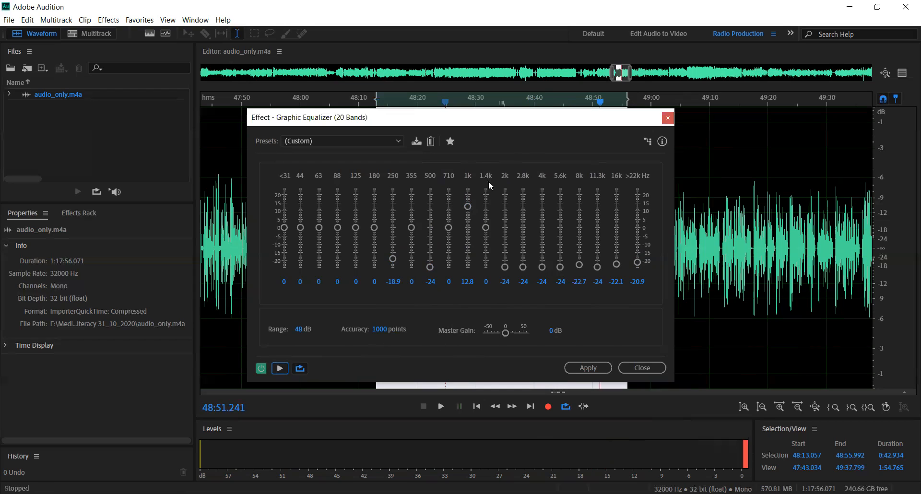
# - Set 250 Hz to 7.3, 355 Hz to 10.8, 500 Hz to 0.7, 710 Hz to -9.6 and 1k to 0 dB, and close without applying
pyautogui.moveTo(468, 207); pyautogui.dragTo(469, 253)
pyautogui.moveTo(474, 181); pyautogui.dragTo(473, 259)
pyautogui.moveTo(451, 230); pyautogui.dragTo(408, 215)
pyautogui.moveTo(393, 260); pyautogui.dragTo(395, 220)
pyautogui.moveTo(430, 249); pyautogui.dragTo(429, 229)
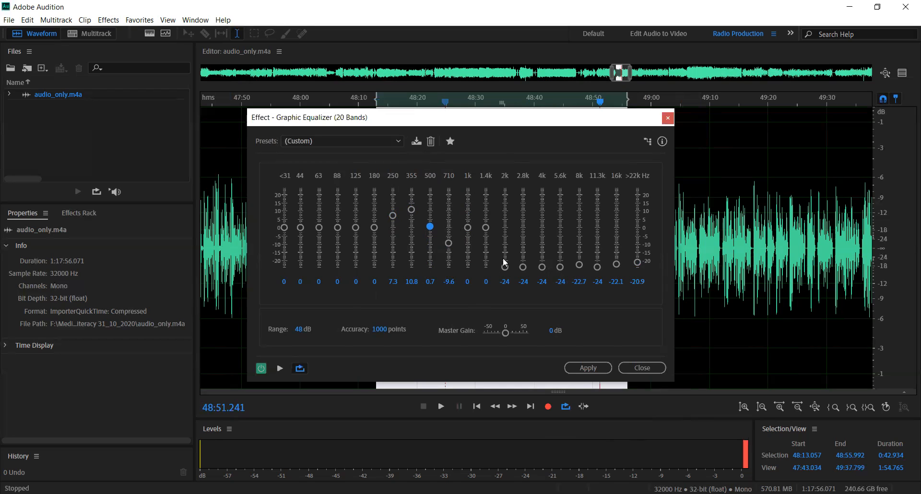
pyautogui.click(667, 119)
# - Open the Graphic Equalizer (10 Bands) to view its band layout and close it without applying
pyautogui.click(104, 21)
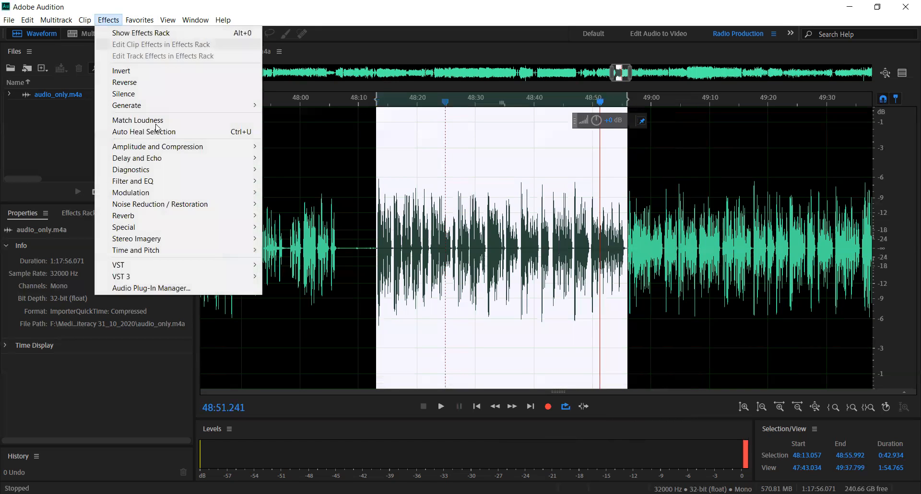
pyautogui.moveTo(210, 180)
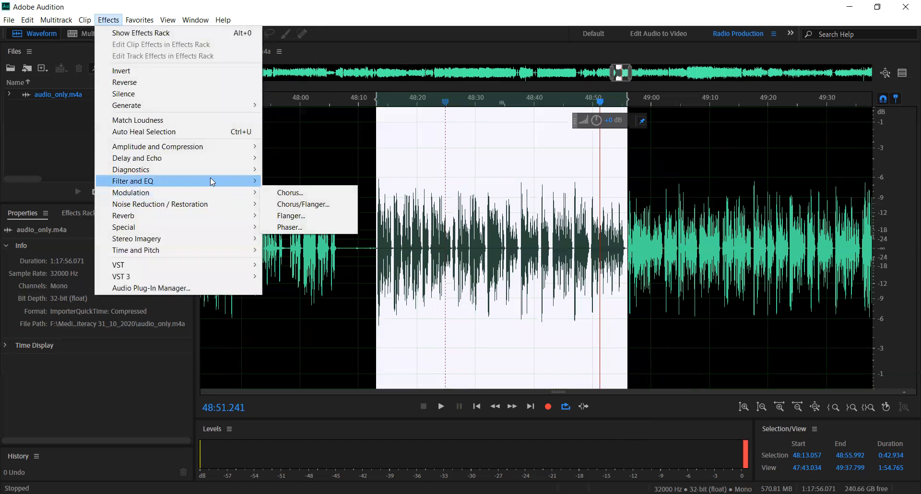
pyautogui.click(294, 192)
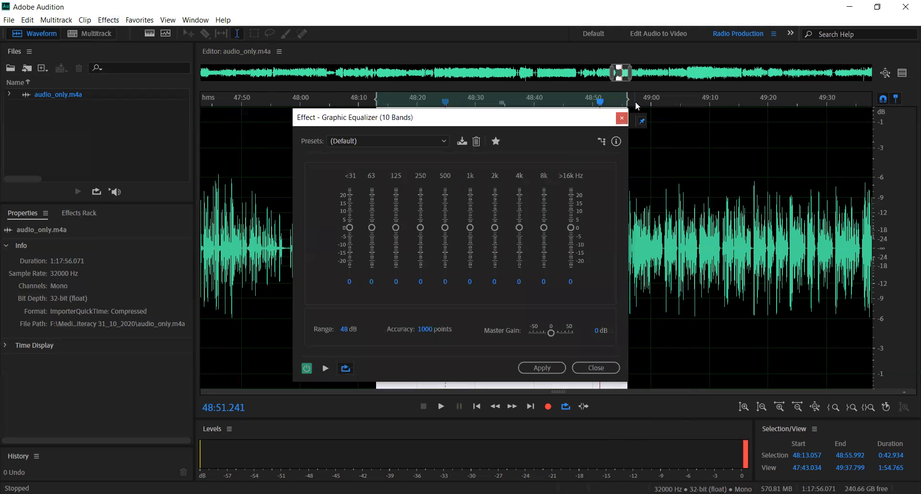
pyautogui.click(623, 118)
# - Open the Graphic Equalizer (30 Bands) to view its band layout and close it without applying
pyautogui.click(109, 21)
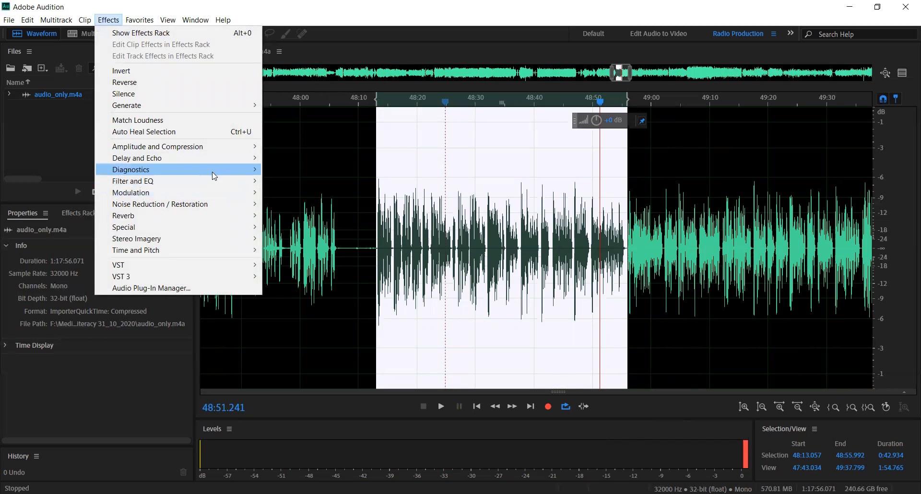
pyautogui.moveTo(213, 180)
pyautogui.click(296, 216)
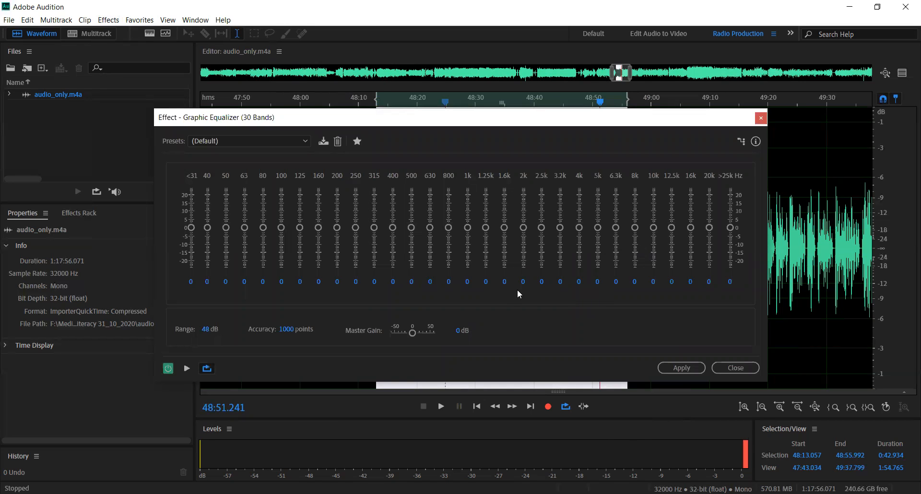
pyautogui.click(762, 118)
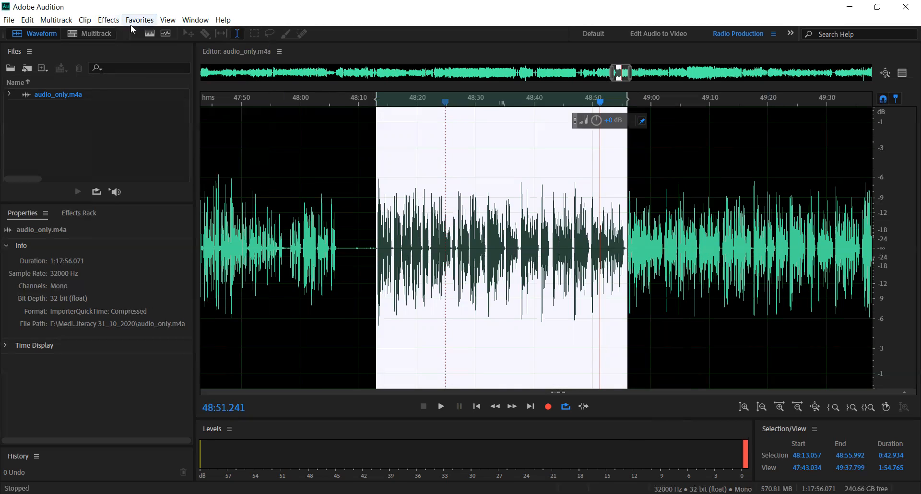
# - Look over the available Noise Reduction / Restoration effects and clear the speech passage selection
pyautogui.click(103, 21)
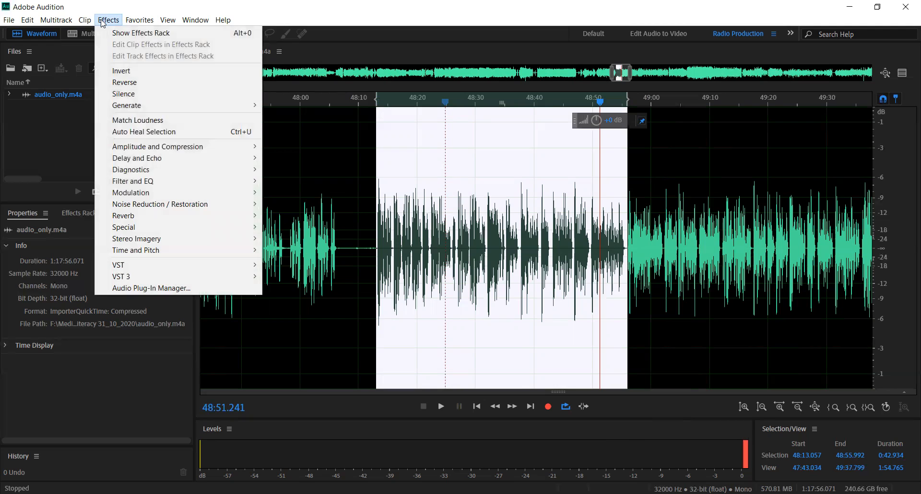
pyautogui.moveTo(165, 204)
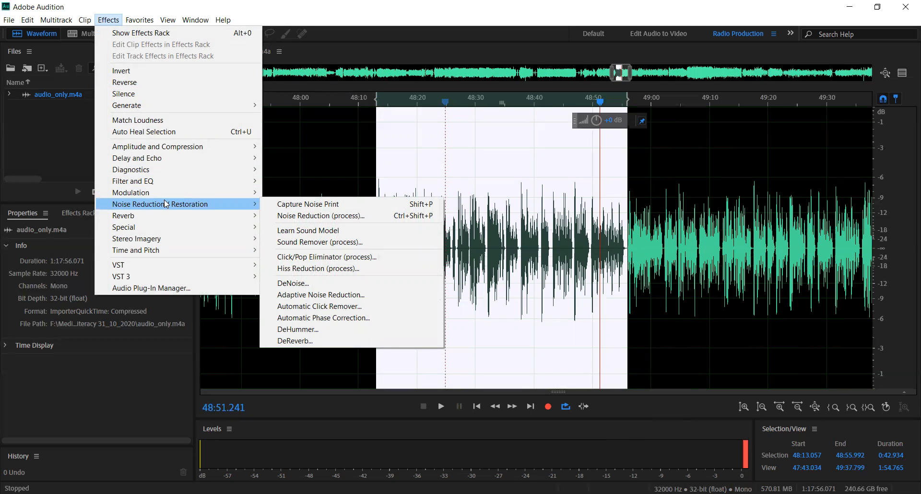
pyautogui.click(509, 153)
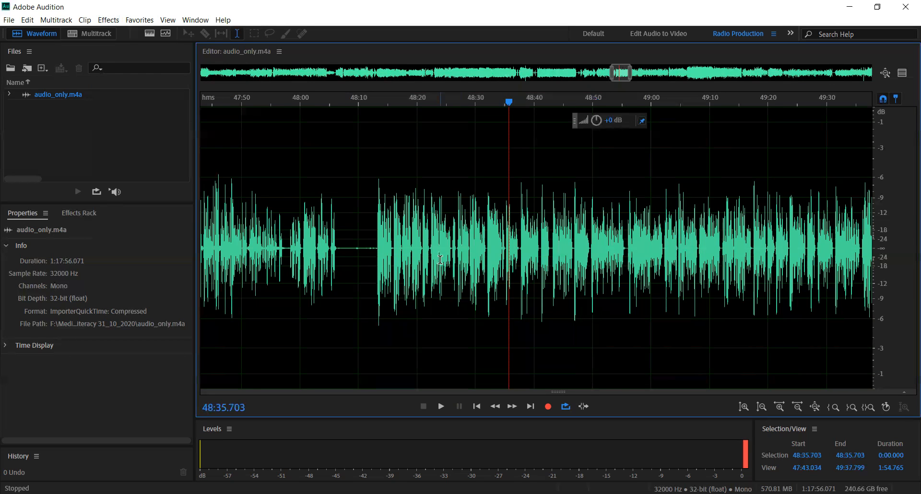
# - Select the short section from about 26:13.606 to 26:15.963 and place the playhead at about 26:23.394
pyautogui.scroll(-5, 439, 259)
pyautogui.scroll(10, 440, 260)
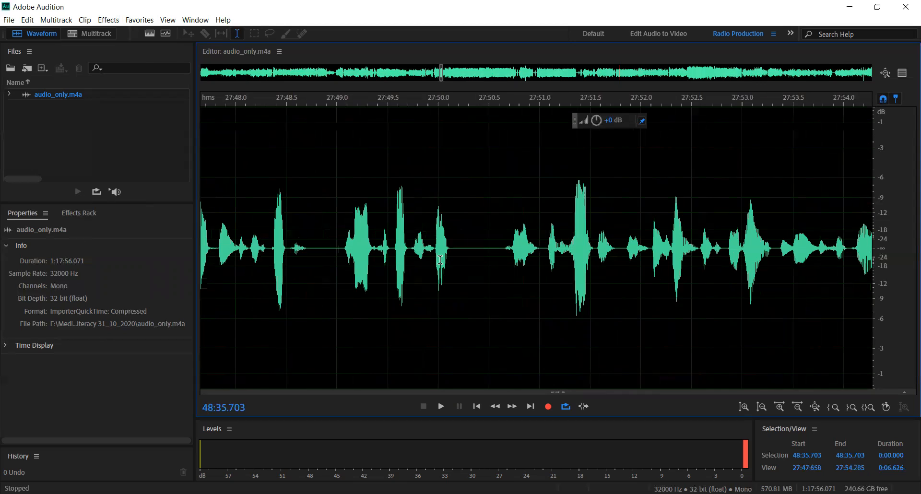
pyautogui.scroll(3, 439, 259)
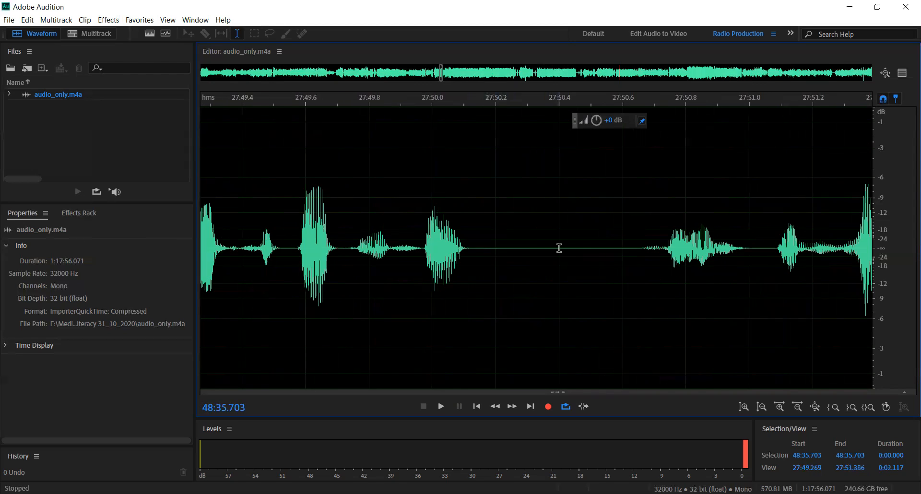
pyautogui.scroll(-12, 559, 248)
pyautogui.click(242, 117)
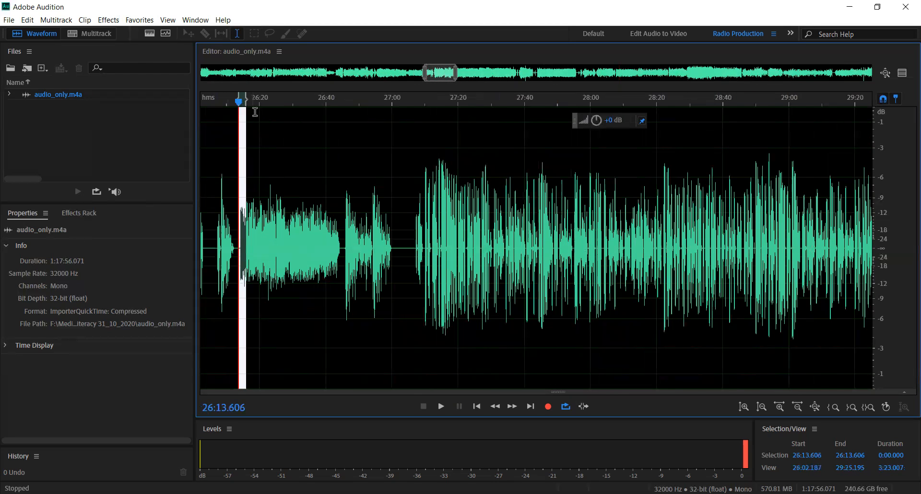
pyautogui.click(270, 102)
# - Examine the waveform around the selected section, showing the stretch from about 25:06 to 28:20
pyautogui.scroll(-4, 267, 217)
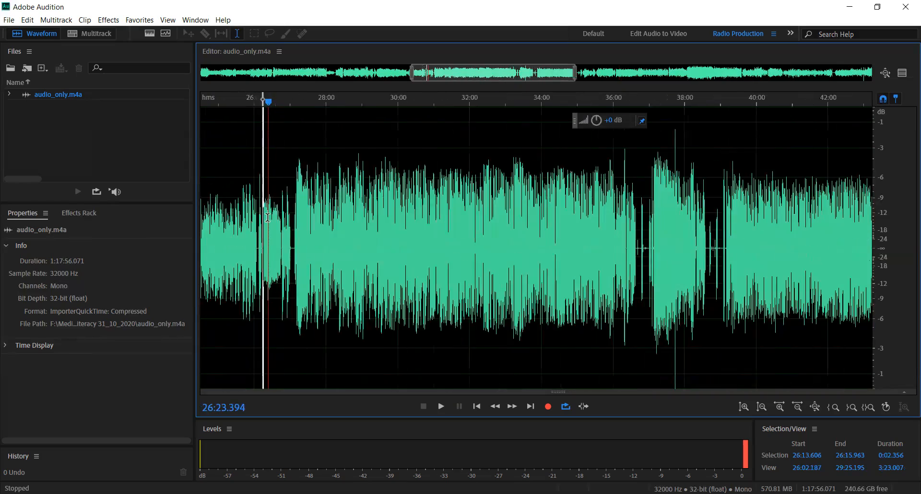
pyautogui.scroll(-6, 268, 217)
pyautogui.scroll(12, 268, 217)
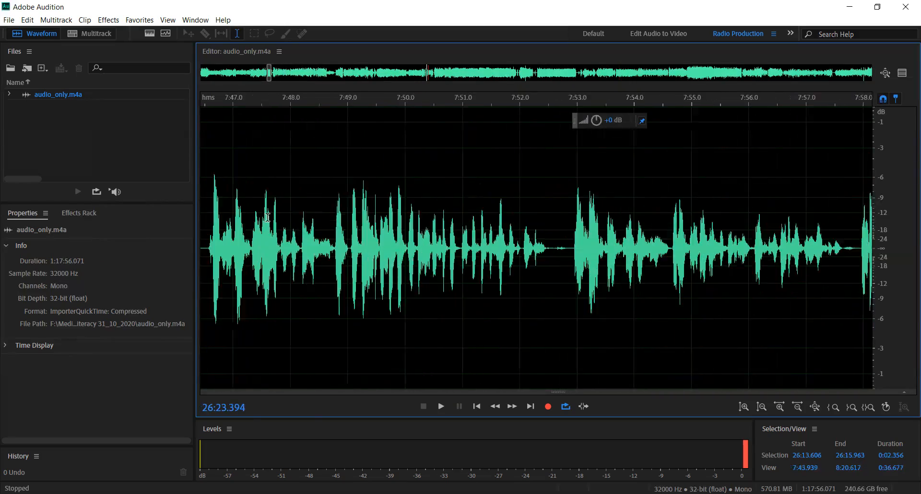
pyautogui.scroll(-10, 268, 218)
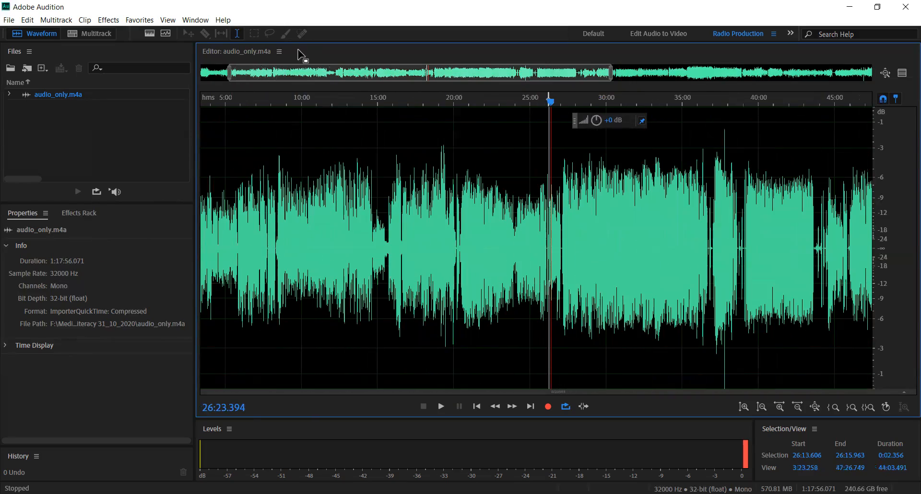
pyautogui.moveTo(230, 73); pyautogui.dragTo(416, 72)
pyautogui.moveTo(615, 76); pyautogui.dragTo(445, 80)
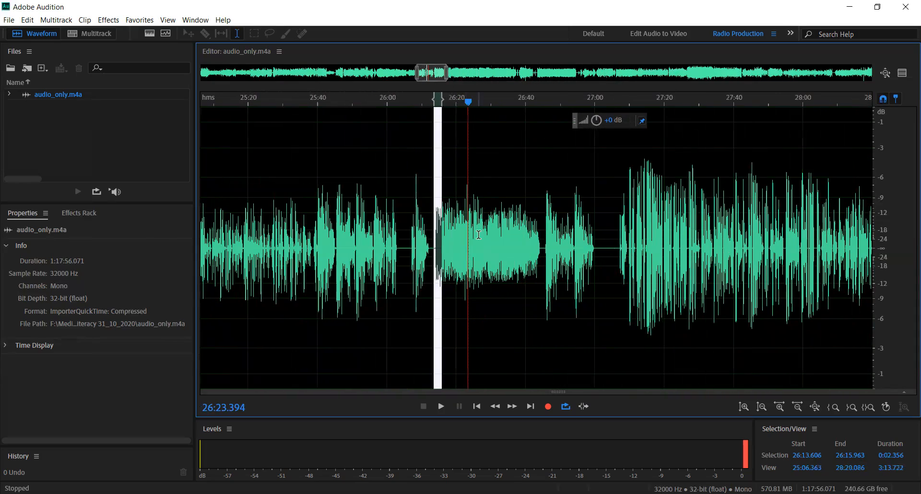
# - Replace the current selection with the quiet noise-only gap from about 26:28.821 to 26:29.158
pyautogui.moveTo(445, 76); pyautogui.dragTo(424, 73)
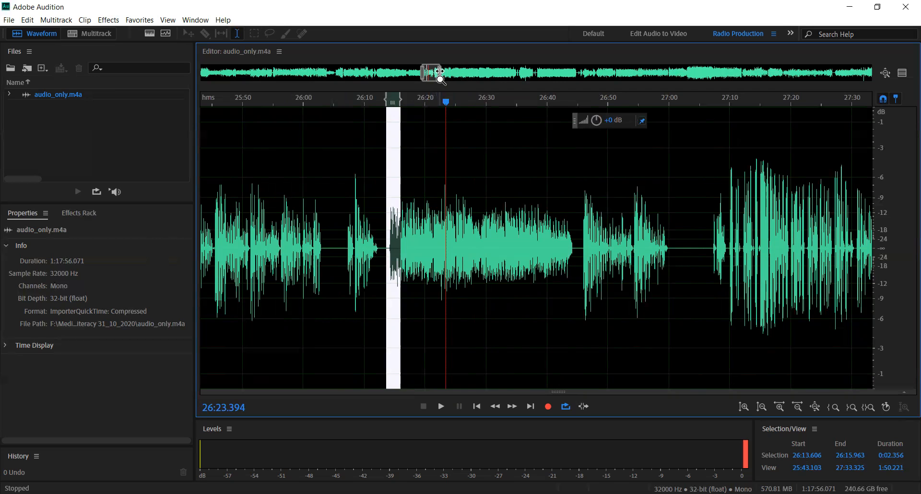
pyautogui.moveTo(438, 71); pyautogui.dragTo(434, 72)
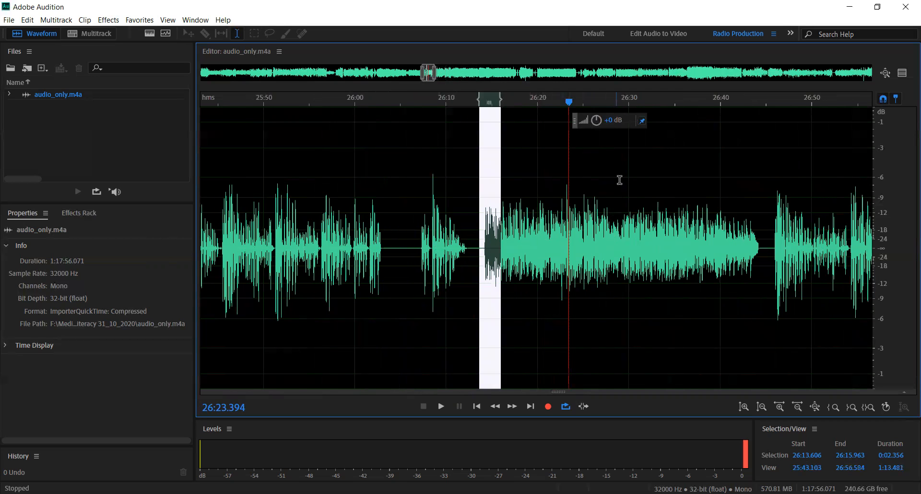
pyautogui.click(611, 219)
pyautogui.scroll(-5, 612, 219)
pyautogui.scroll(5, 611, 219)
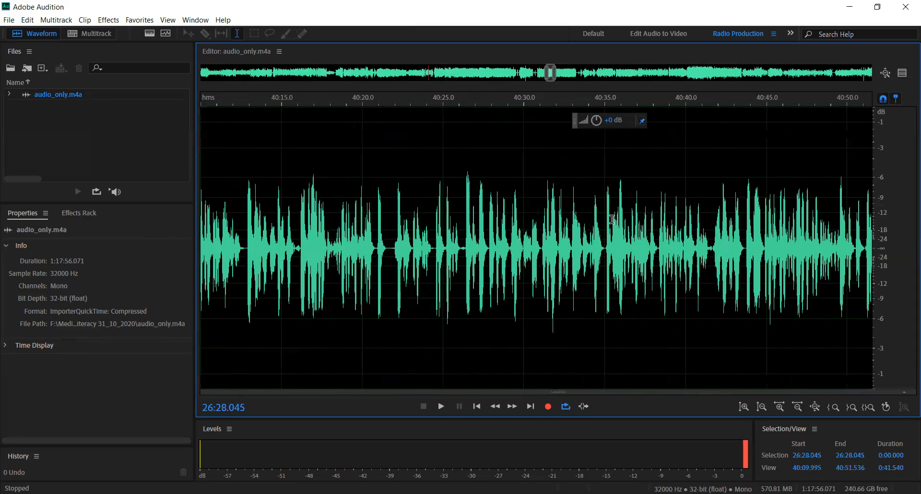
pyautogui.scroll(-5, 612, 219)
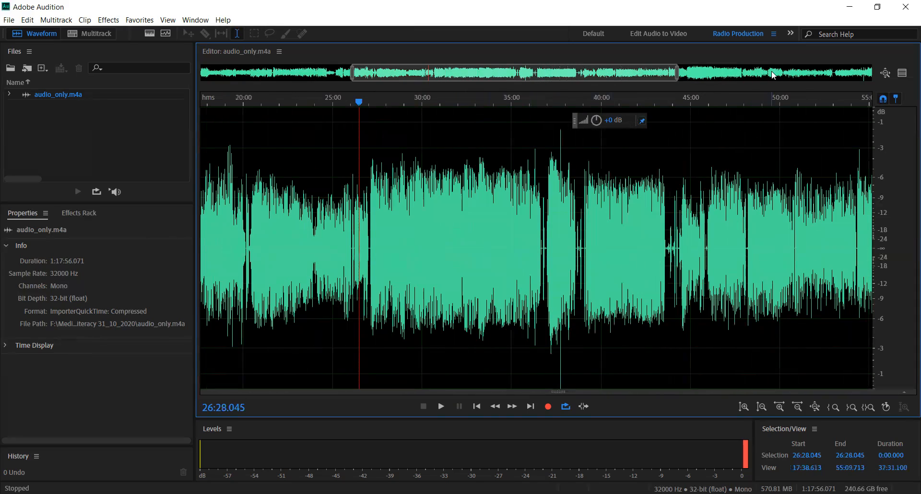
pyautogui.moveTo(678, 75); pyautogui.dragTo(436, 75)
pyautogui.moveTo(351, 75); pyautogui.dragTo(422, 77)
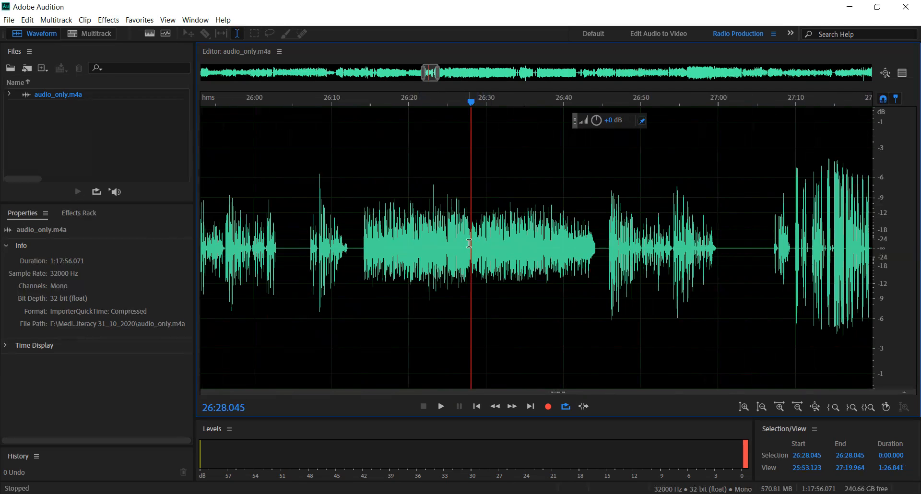
pyautogui.scroll(8, 469, 243)
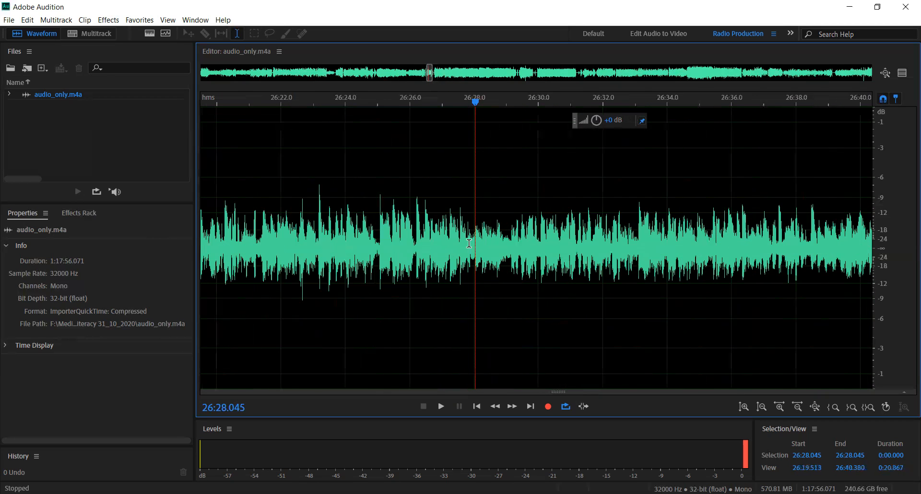
pyautogui.scroll(3, 469, 243)
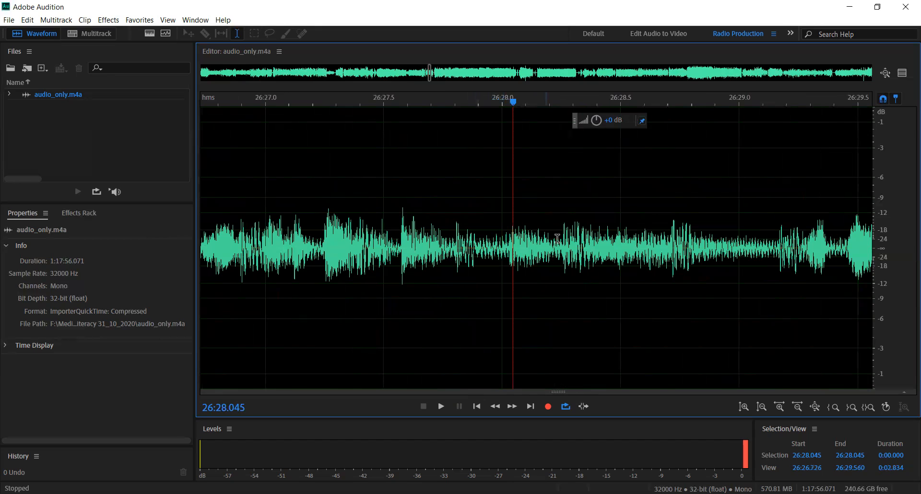
pyautogui.moveTo(776, 243); pyautogui.dragTo(697, 242)
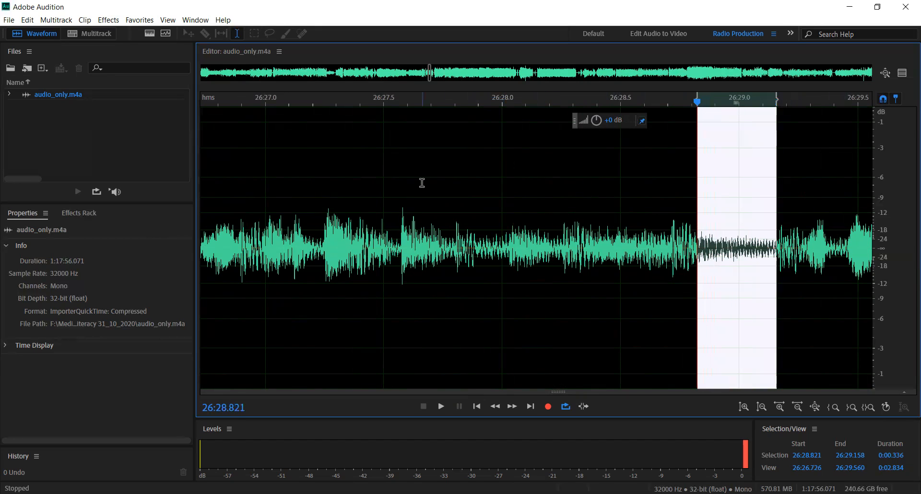
# - Capture the selected quiet gap as a noise print for the Noise Reduction effect
pyautogui.click(108, 19)
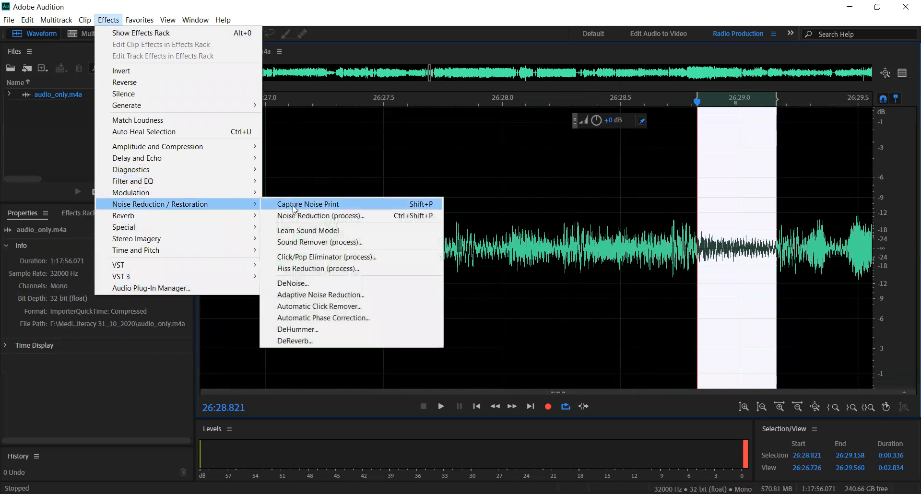
pyautogui.click(293, 204)
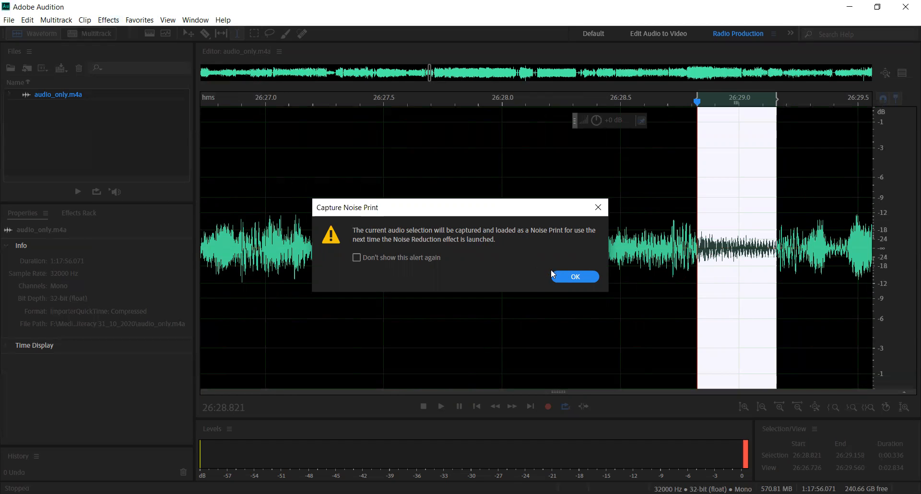
pyautogui.click(562, 277)
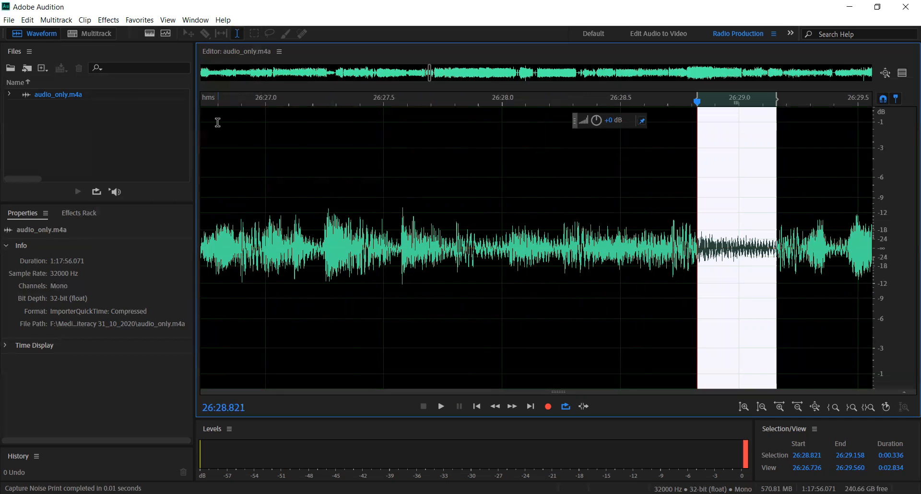
# - Open Noise Reduction (process) with the captured noise print and preview it on the selected gap
pyautogui.click(109, 20)
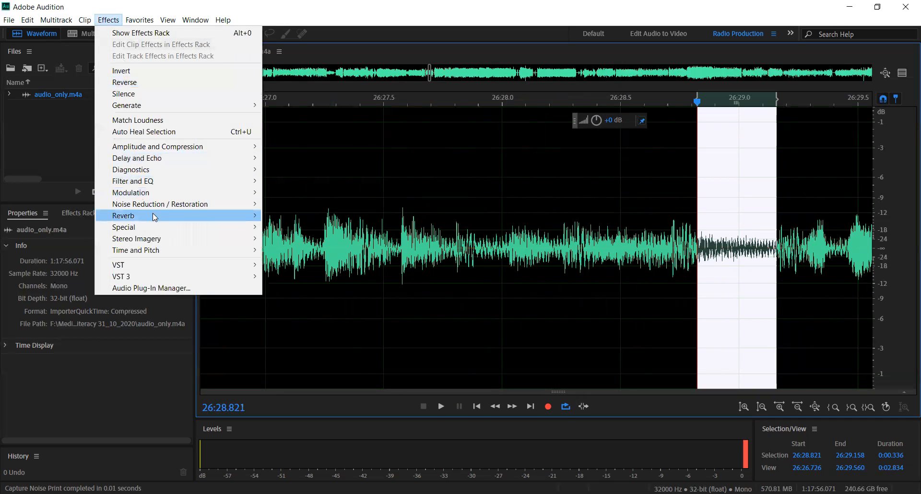
pyautogui.moveTo(167, 205)
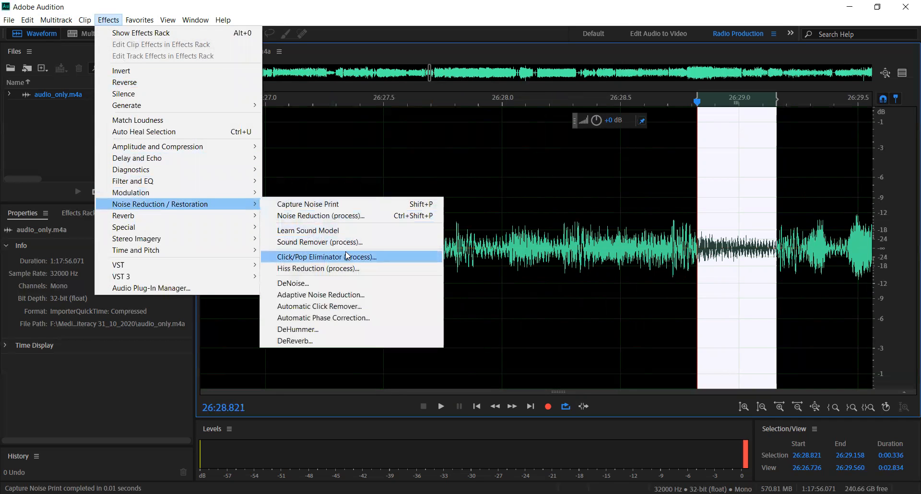
pyautogui.click(339, 217)
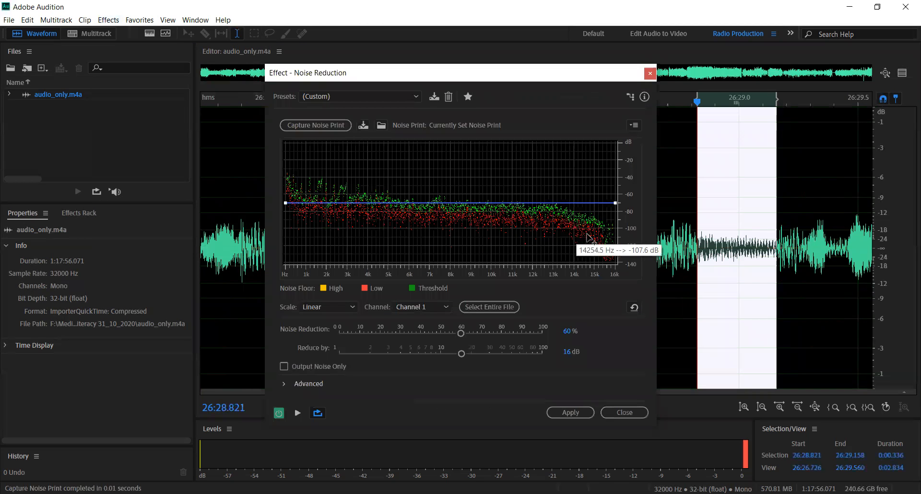
pyautogui.click(297, 413)
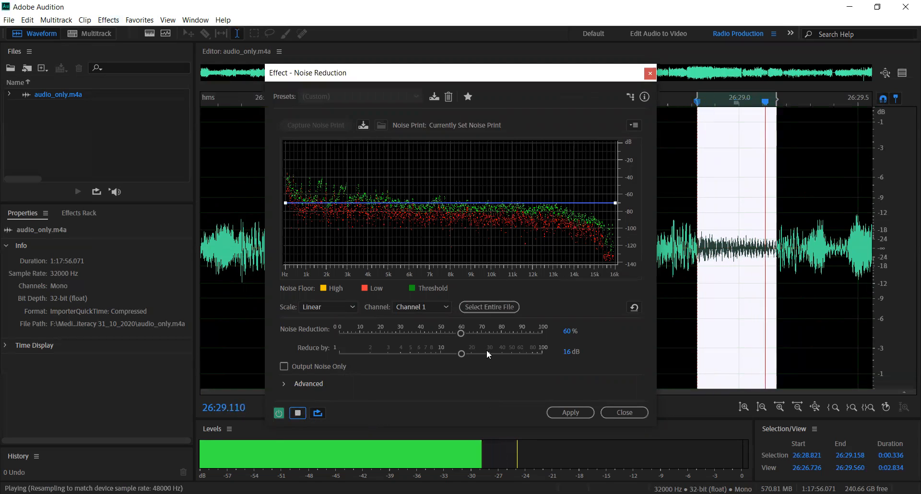
pyautogui.click(279, 413)
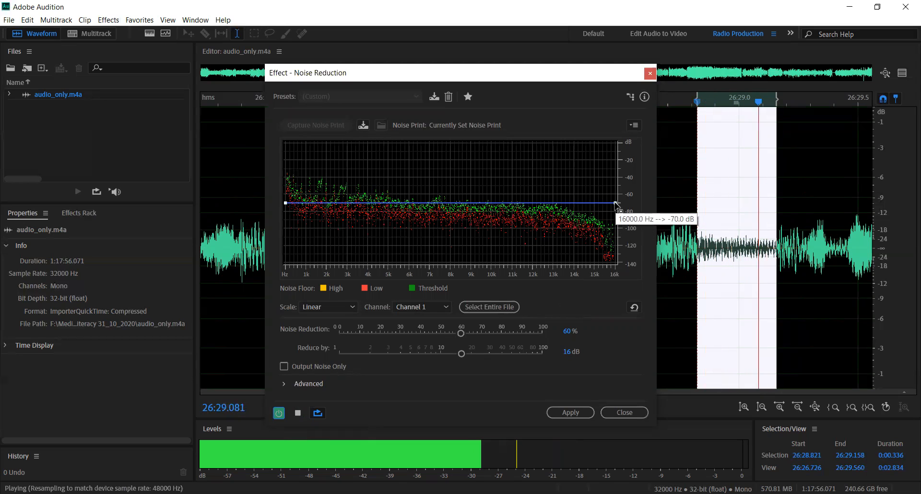
# - Try Noise Reduction on the gap with the curve's 16 kHz end raised to about -40 dB, and undo it
pyautogui.moveTo(616, 202); pyautogui.dragTo(616, 176)
pyautogui.click(565, 416)
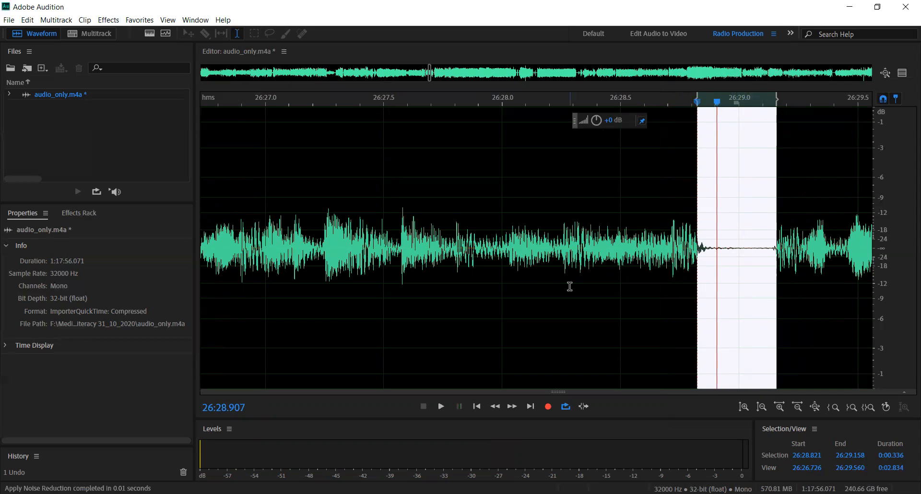
pyautogui.hotkey('ctrl', 'z')
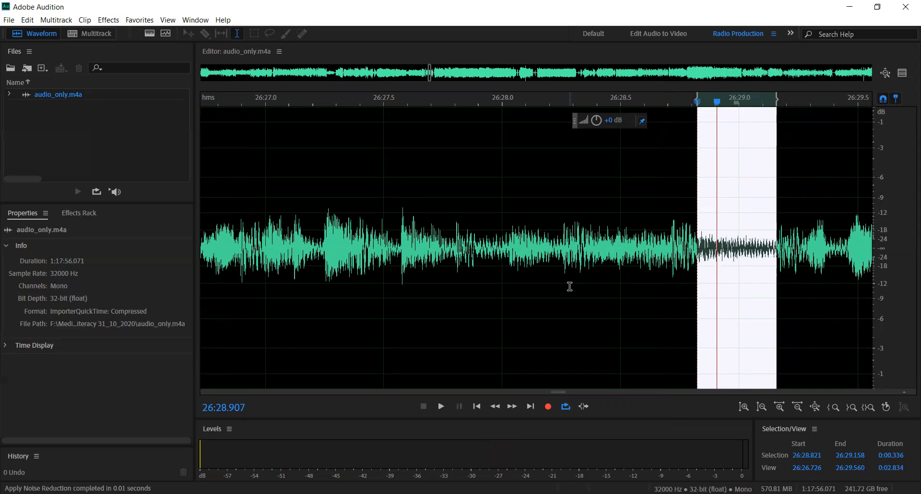
# - Select the whole noisy passage from about 26:14.018 to 26:44.490
pyautogui.scroll(4, 570, 287)
pyautogui.scroll(-8, 569, 287)
pyautogui.scroll(3, 569, 286)
pyautogui.scroll(-6, 570, 286)
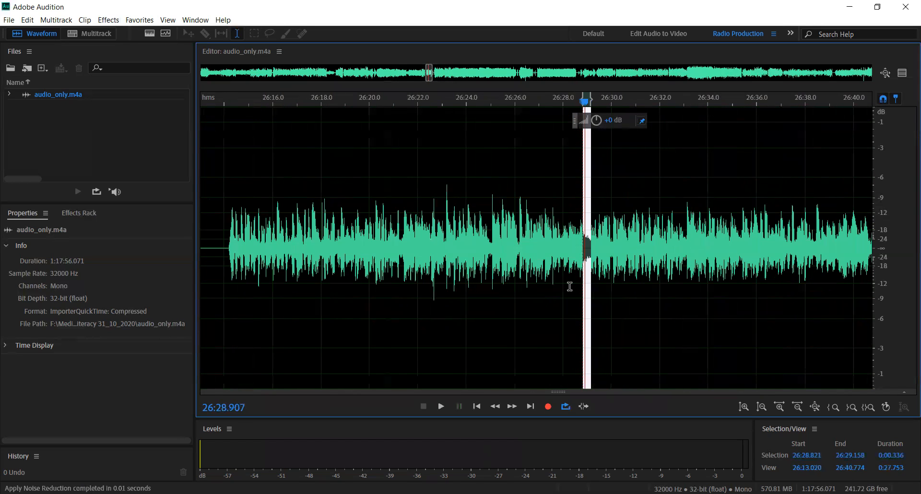
pyautogui.scroll(-5, 569, 287)
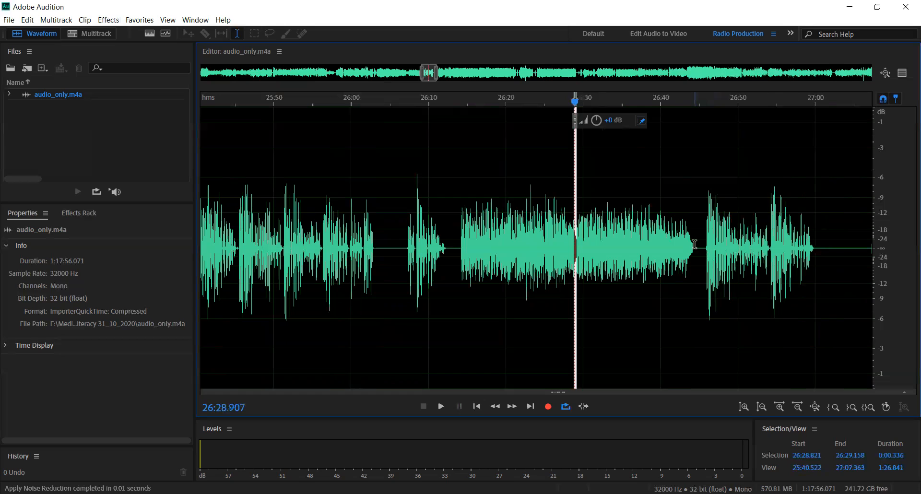
pyautogui.click(459, 248)
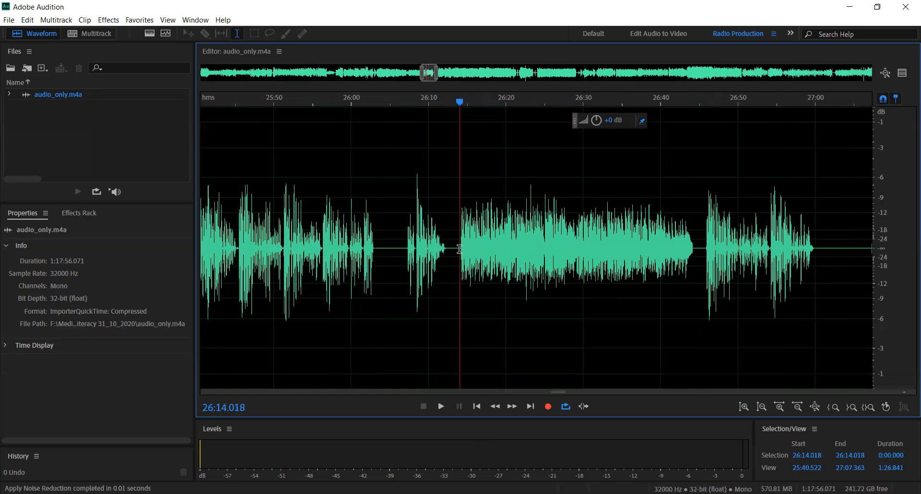
pyautogui.moveTo(459, 249); pyautogui.dragTo(694, 249)
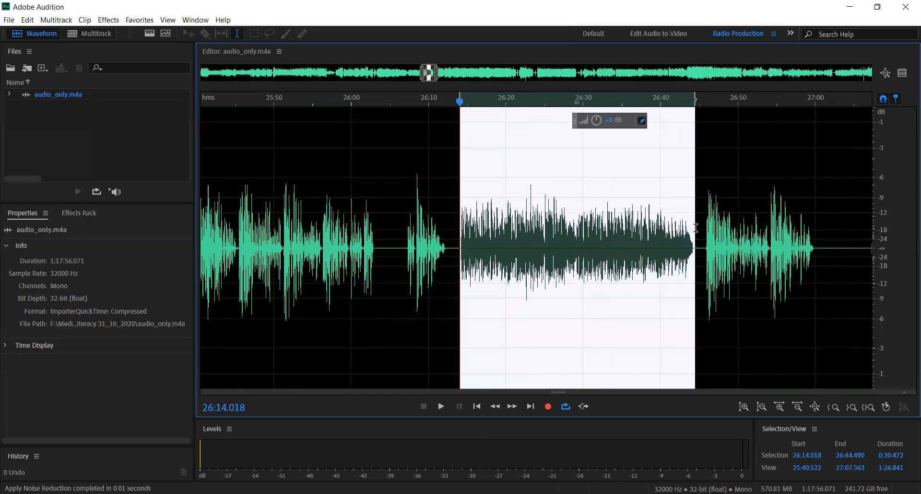
# - Apply Noise Reduction (process) to the selected passage with the captured noise print and play back the result
pyautogui.click(108, 20)
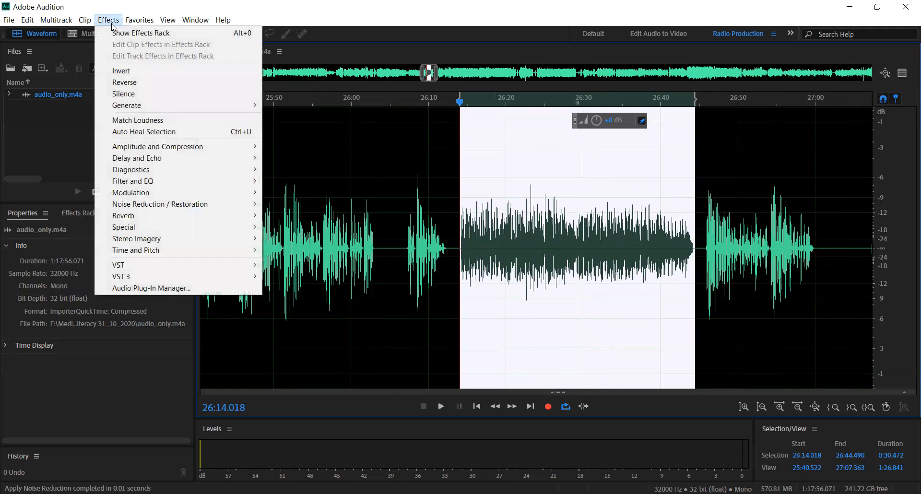
pyautogui.moveTo(175, 196)
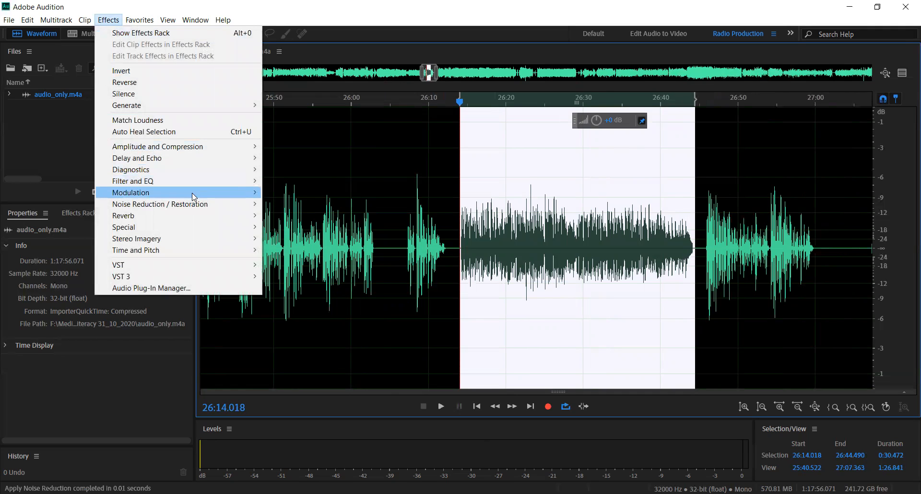
pyautogui.moveTo(198, 208)
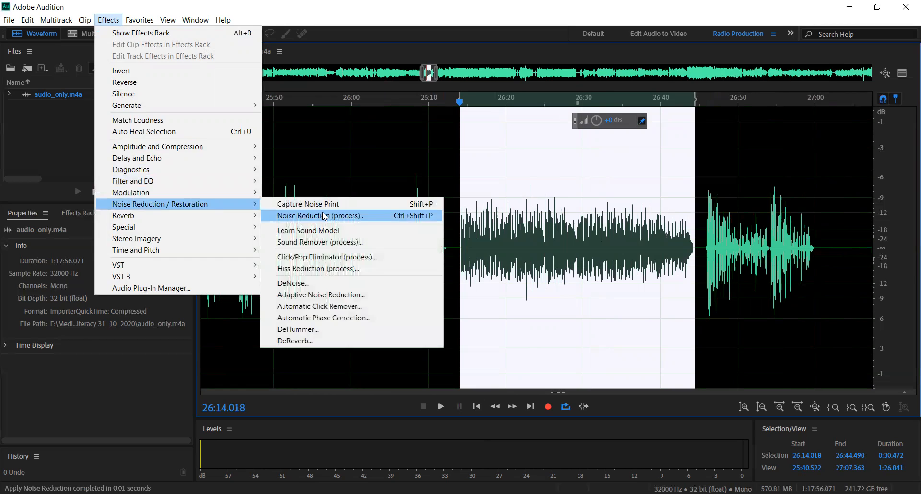
pyautogui.click(325, 216)
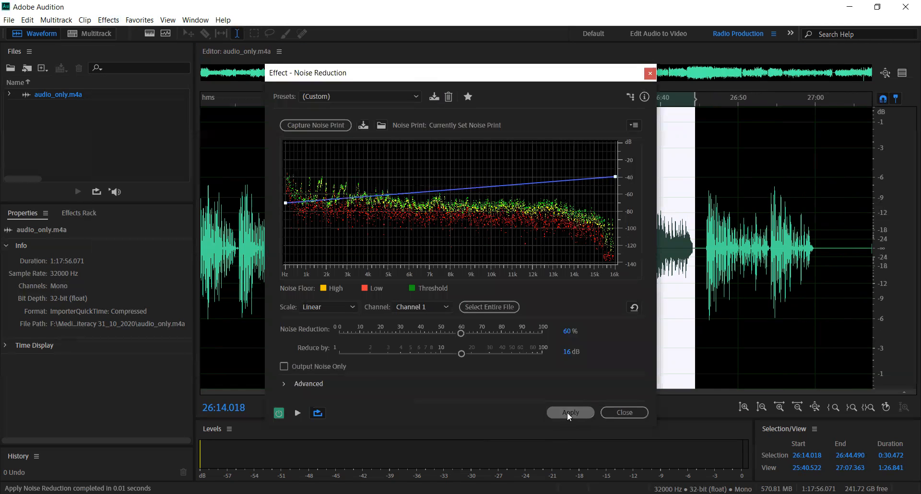
pyautogui.click(567, 412)
pyautogui.press('space')
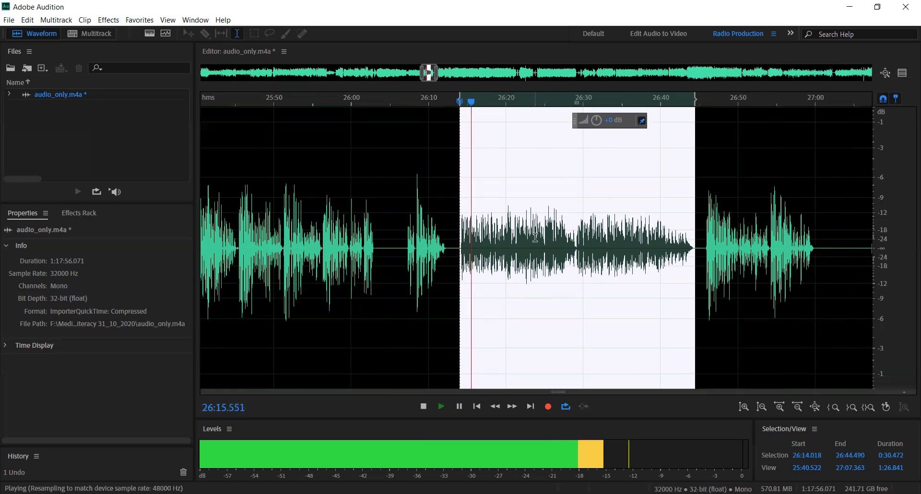
pyautogui.press('space')
# - Undo the noise reduction on the passage and clear the selection by placing the playhead at about 26:25.261
pyautogui.hotkey('ctrl', 'z')
pyautogui.click(546, 230)
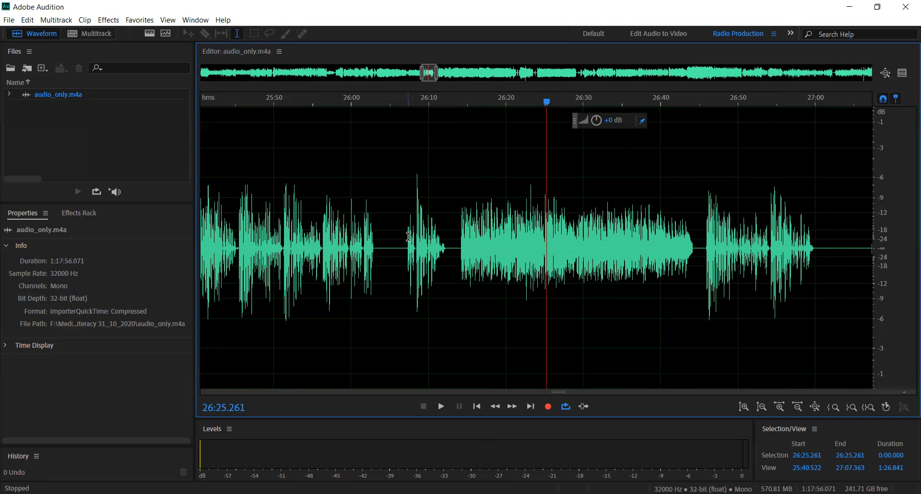
pyautogui.scroll(10, 449, 216)
pyautogui.scroll(-15, 449, 216)
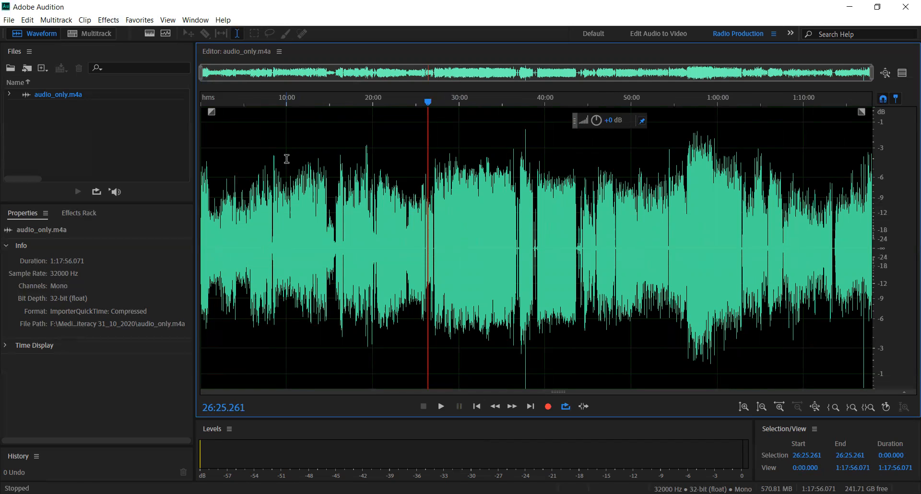
# - Look through the effect categories, including Amplitude and Compression, Filter and EQ, Modulation, Reverb and Special
pyautogui.click(106, 21)
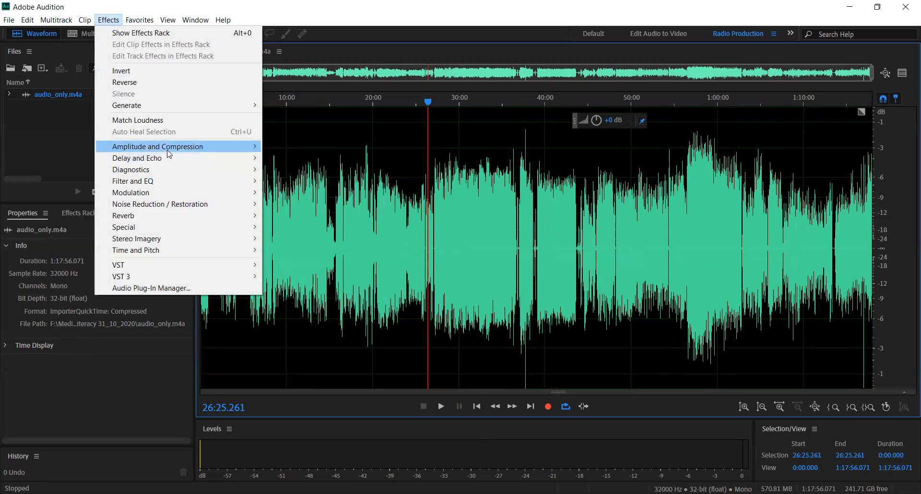
pyautogui.moveTo(167, 152)
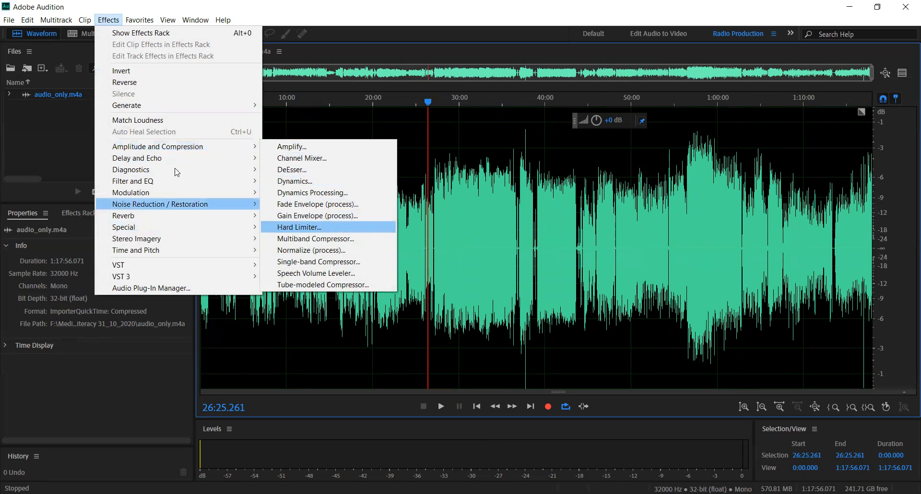
pyautogui.moveTo(228, 180)
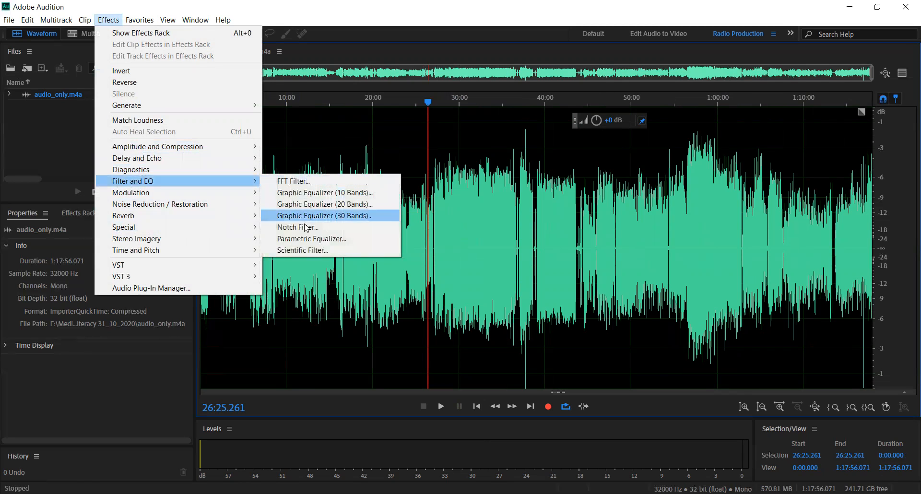
pyautogui.moveTo(185, 207)
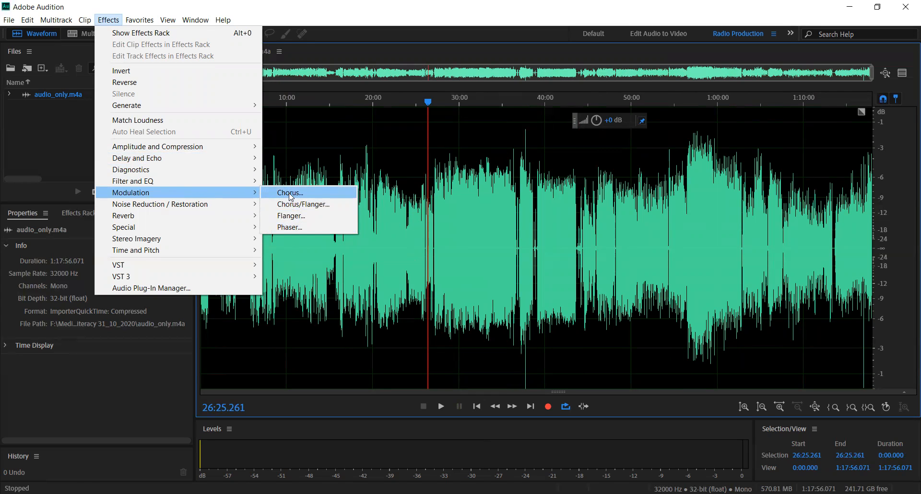
pyautogui.moveTo(214, 215)
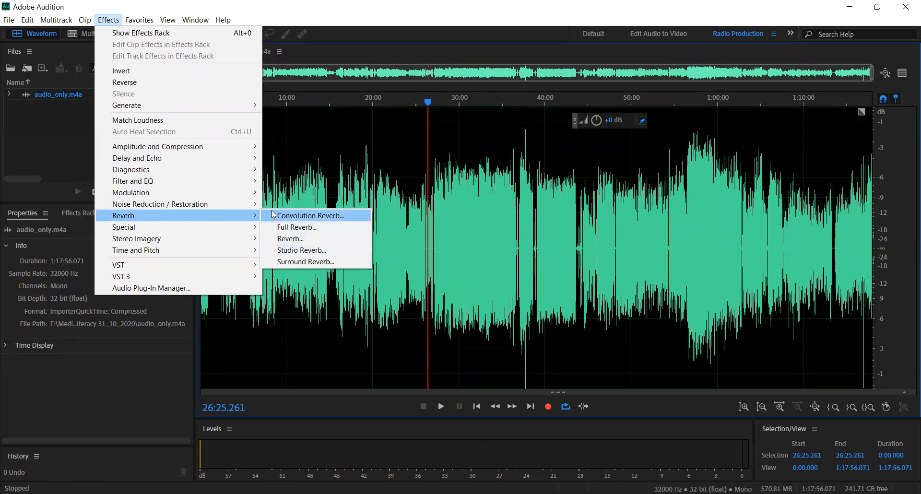
pyautogui.moveTo(233, 227)
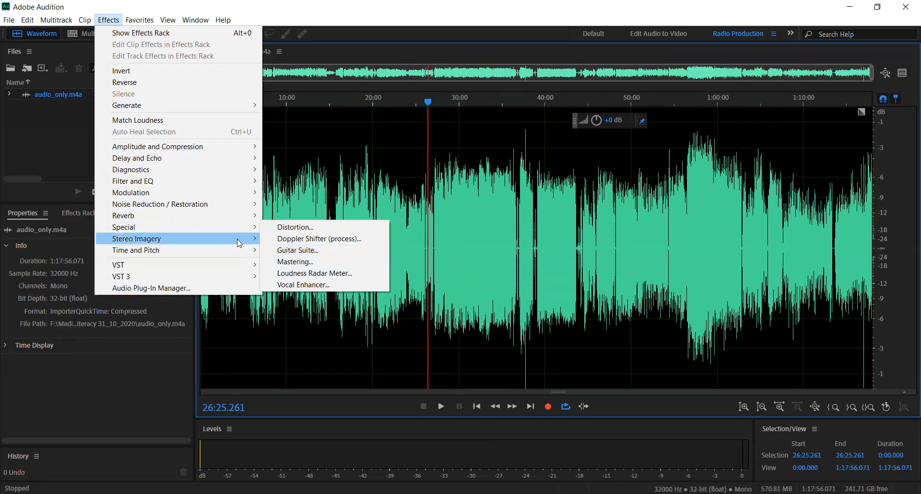
pyautogui.moveTo(239, 242)
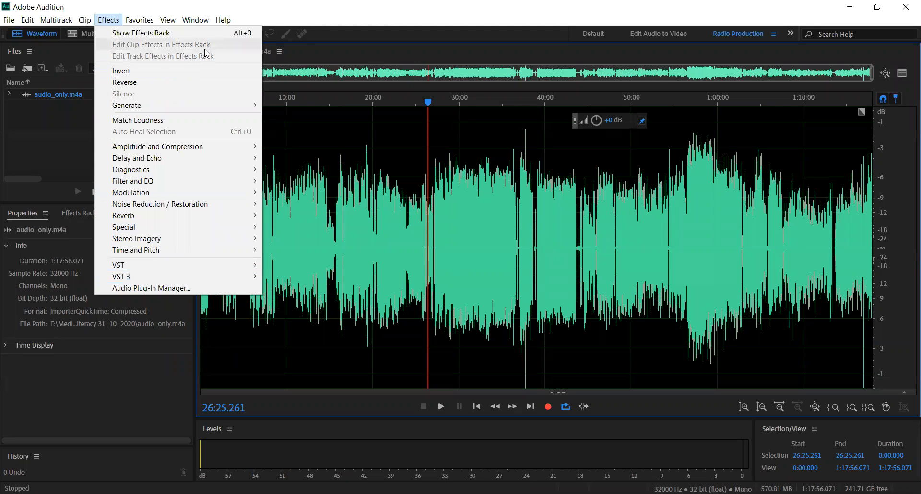
# - Show the Effects Rack and add a Parametric Equalizer to slot 1, keeping its current settings
pyautogui.click(173, 34)
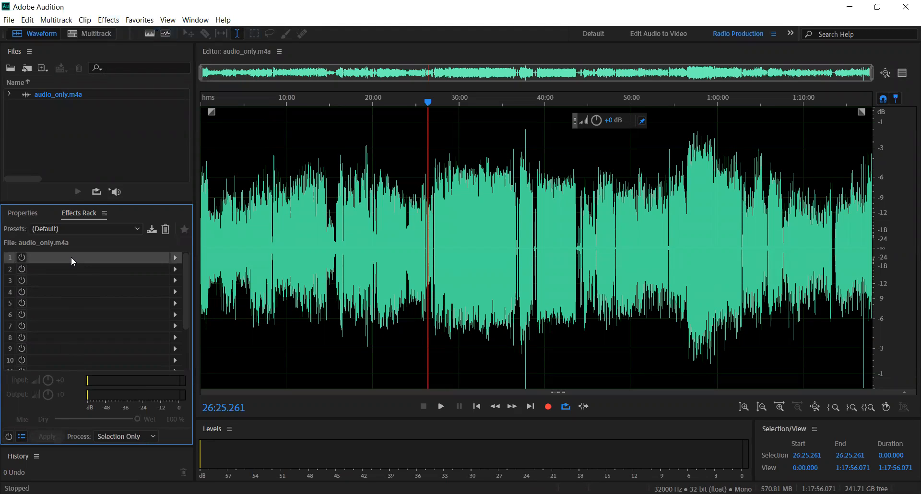
pyautogui.click(27, 214)
pyautogui.click(85, 214)
pyautogui.click(175, 258)
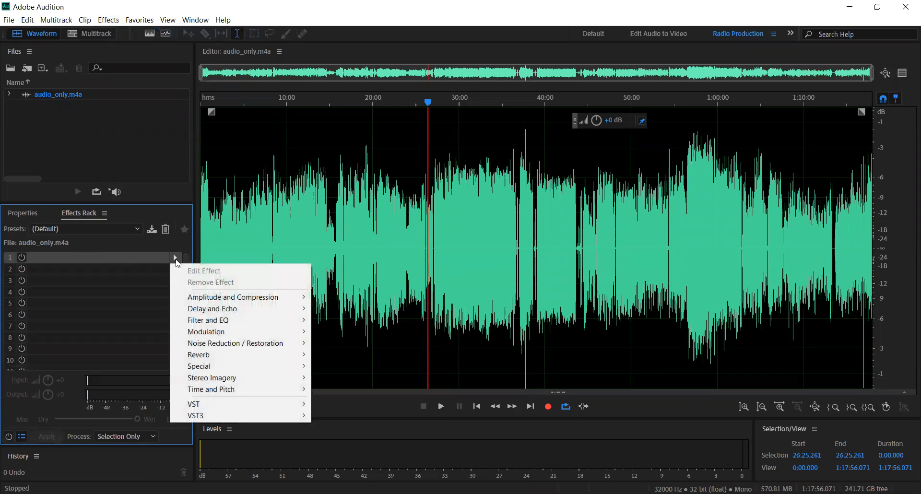
pyautogui.click(164, 298)
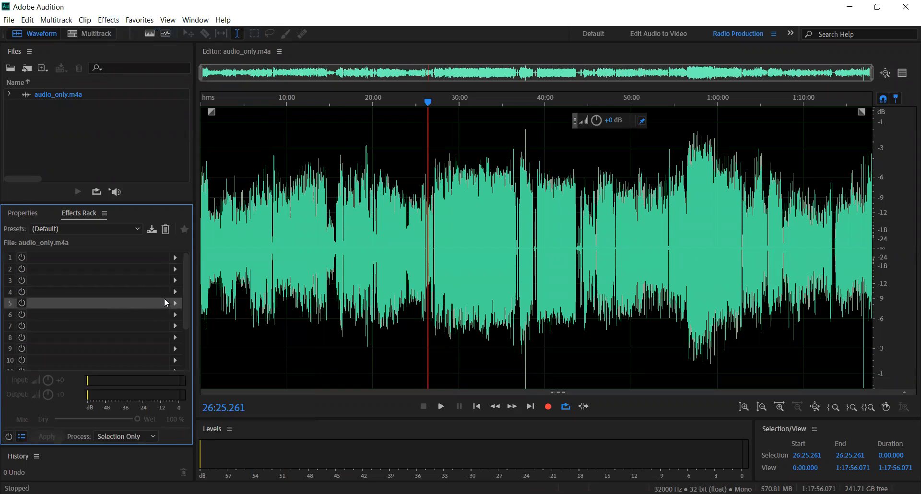
pyautogui.click(175, 257)
pyautogui.moveTo(243, 319)
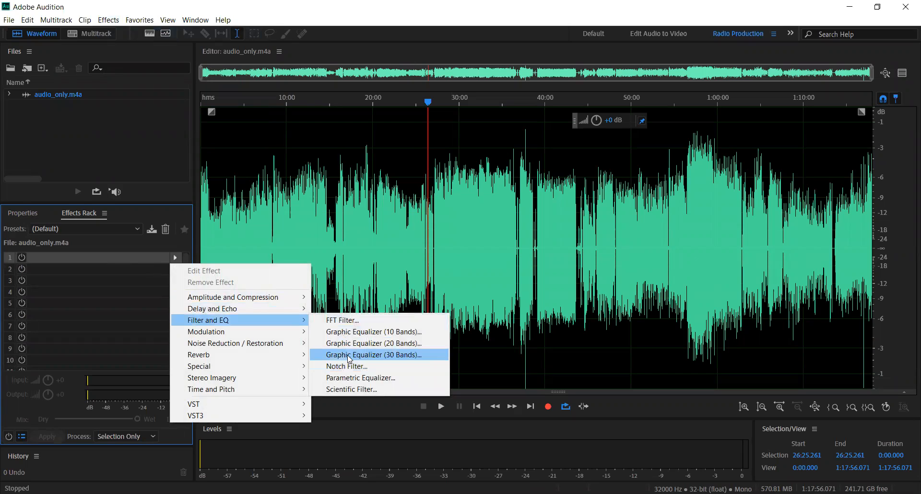
pyautogui.click(352, 378)
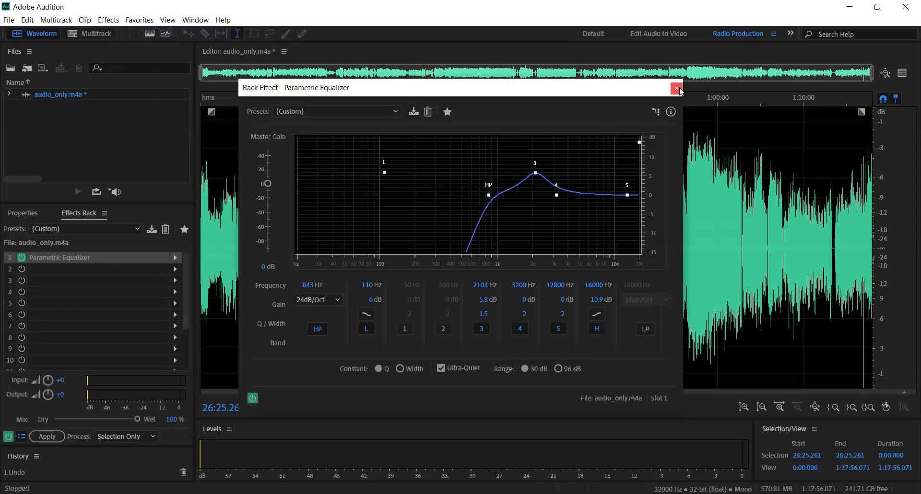
pyautogui.click(678, 89)
# - Add Full Reverb with its default settings to slot 2 of the Effects Rack
pyautogui.click(133, 269)
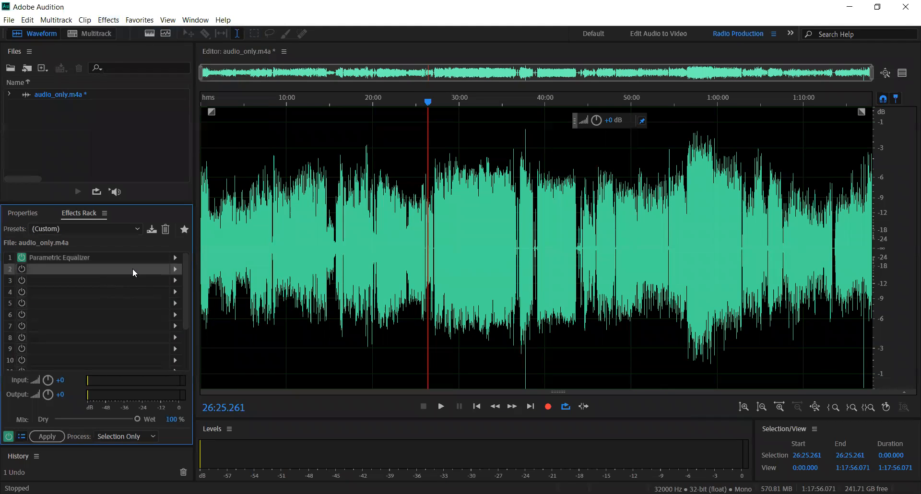
pyautogui.click(176, 269)
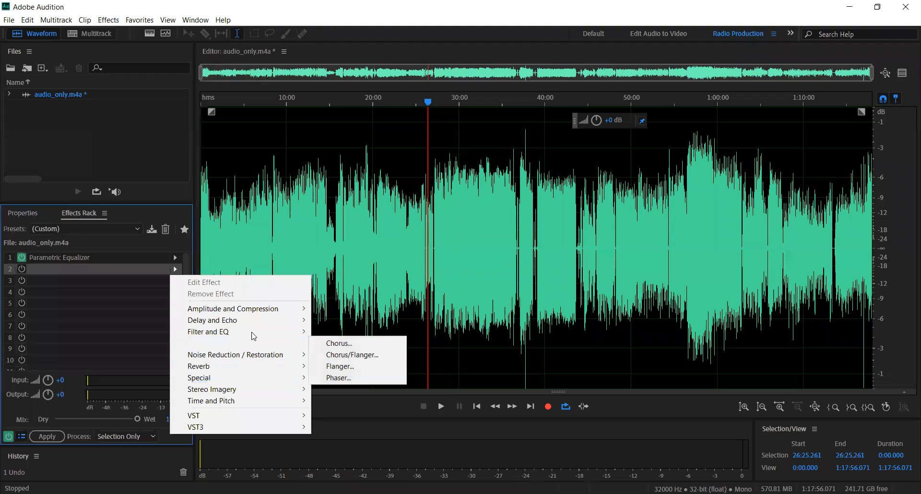
pyautogui.moveTo(252, 331)
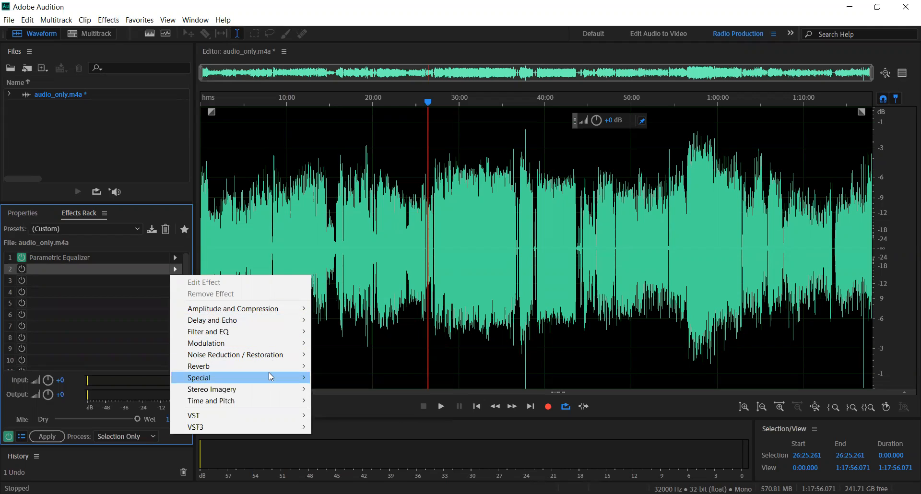
pyautogui.moveTo(268, 372)
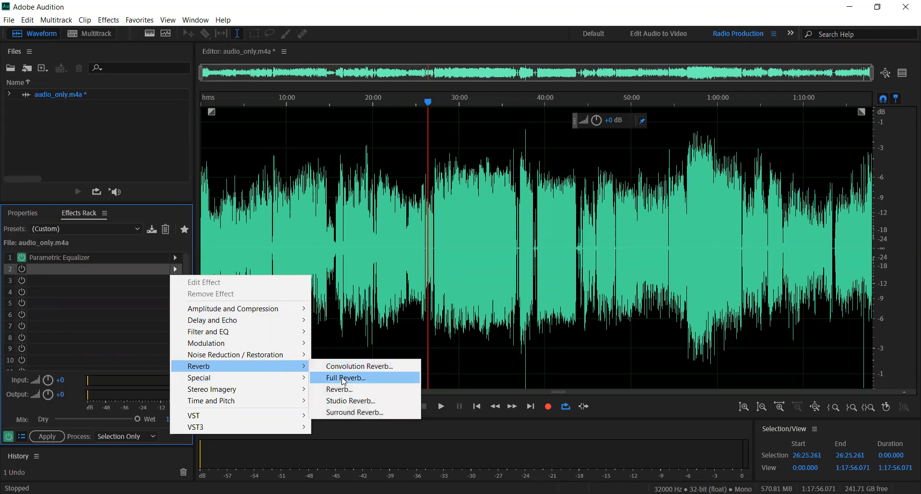
pyautogui.click(343, 378)
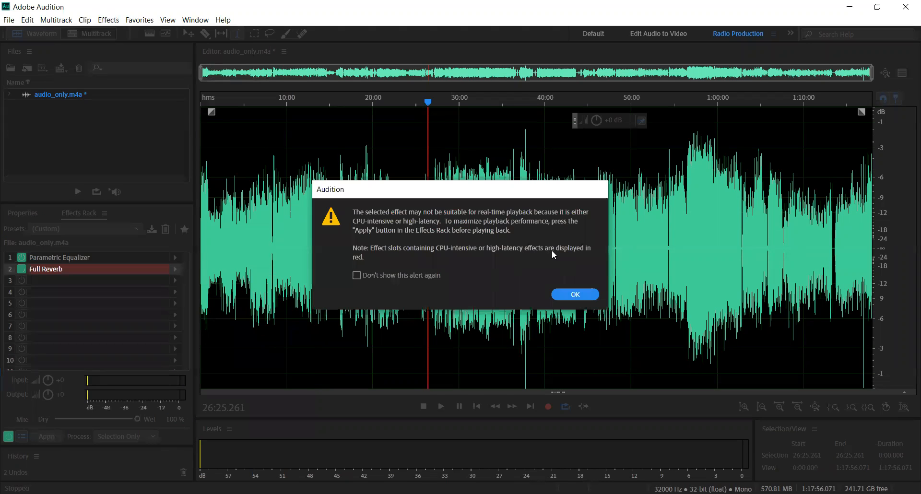
pyautogui.click(569, 300)
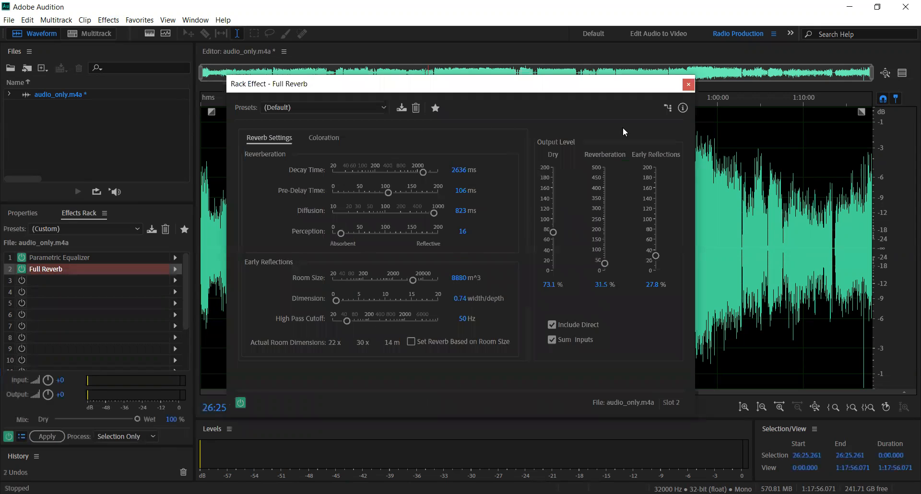
pyautogui.click(689, 85)
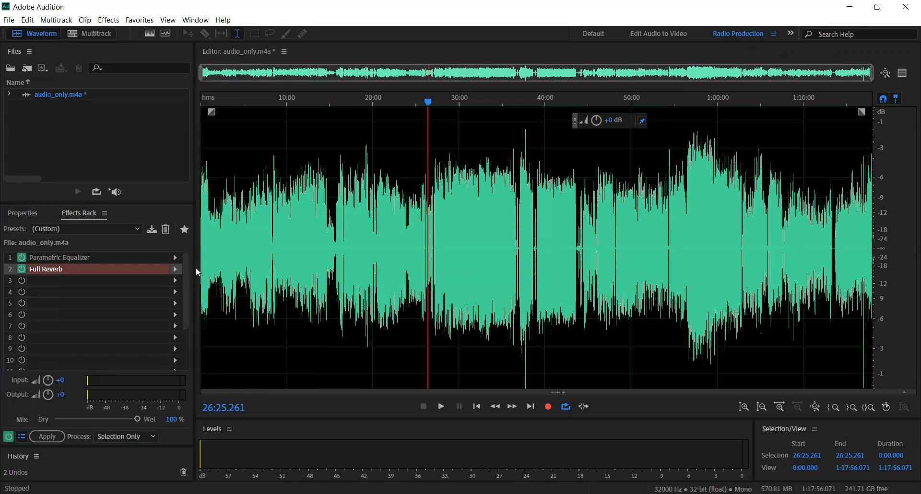
# - Replace the Full Reverb in rack slot 2 with the Reverb effect and close its settings
pyautogui.click(178, 273)
pyautogui.moveTo(240, 365)
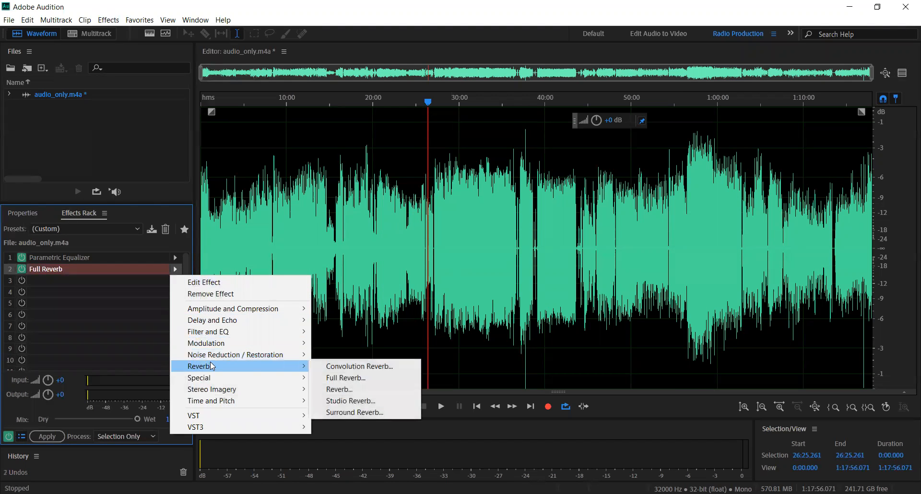
pyautogui.click(342, 389)
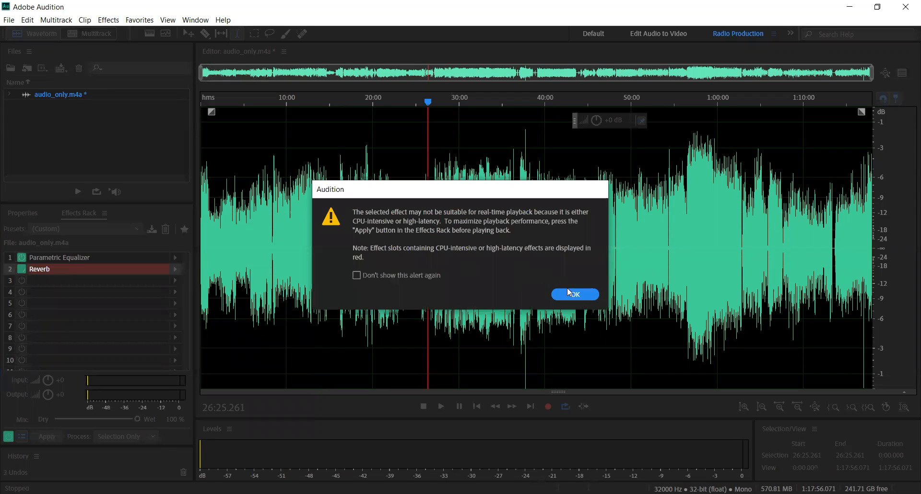
pyautogui.click(574, 294)
pyautogui.click(590, 118)
# - Replace the effect in rack slot 2 with Studio Reverb, using its default settings
pyautogui.click(179, 272)
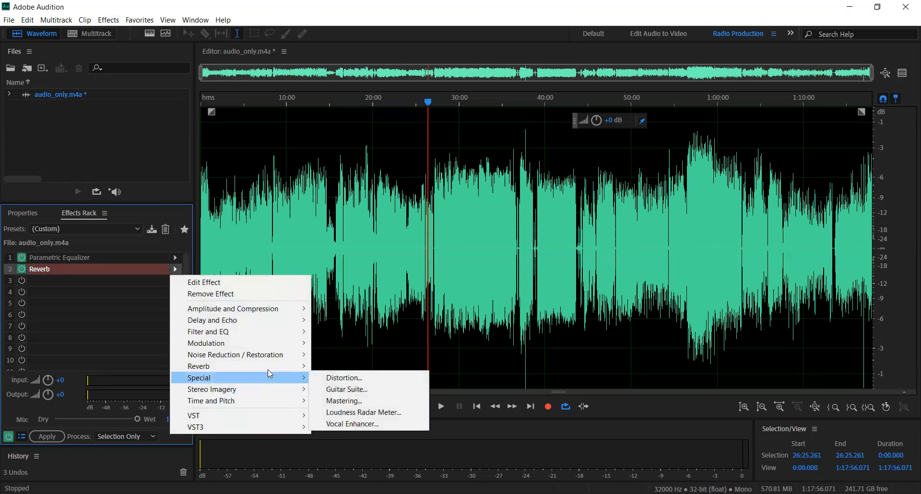
pyautogui.moveTo(270, 366)
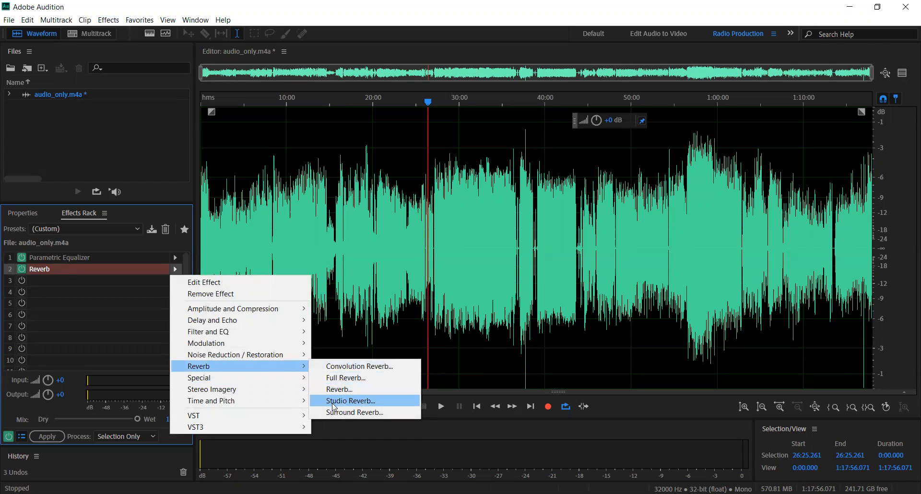
pyautogui.click(335, 402)
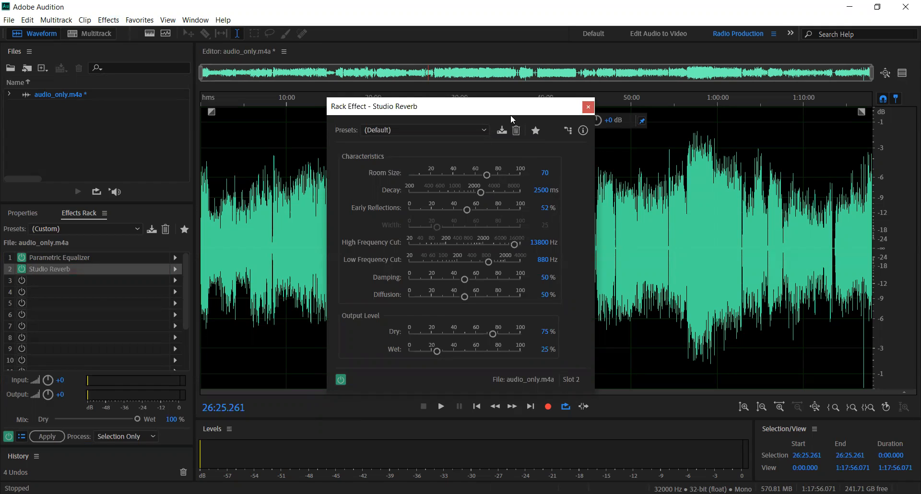
pyautogui.click(588, 107)
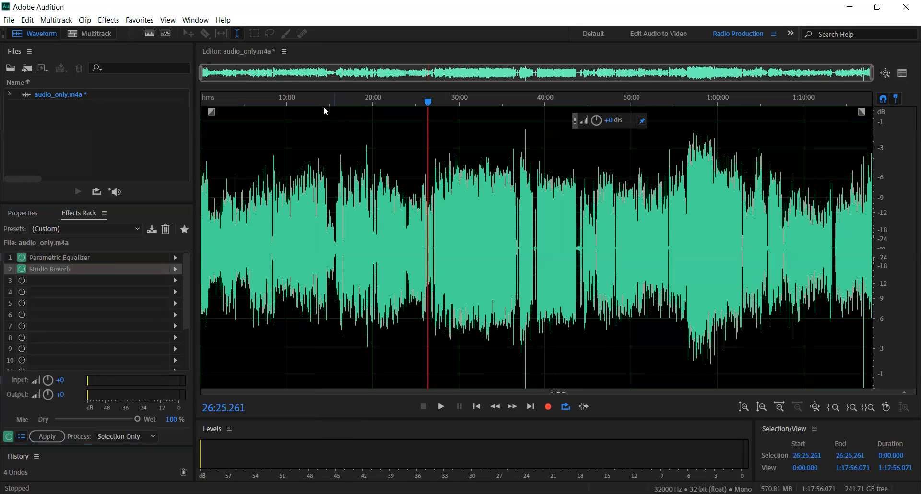
# - Select the passage from about 15:05.988 to 26:30.699 and review the settings of the rack's Parametric Equalizer and Studio Reverb
pyautogui.click(331, 159)
pyautogui.moveTo(333, 160); pyautogui.dragTo(430, 160)
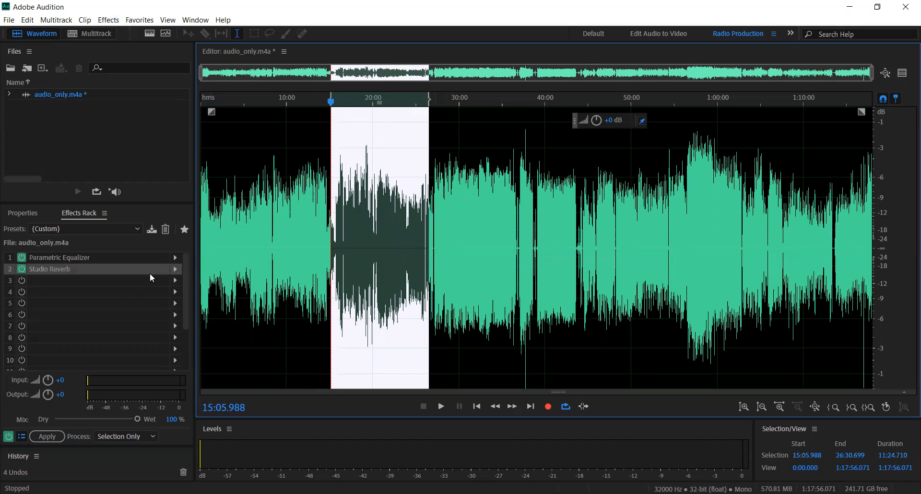
pyautogui.doubleClick(124, 260)
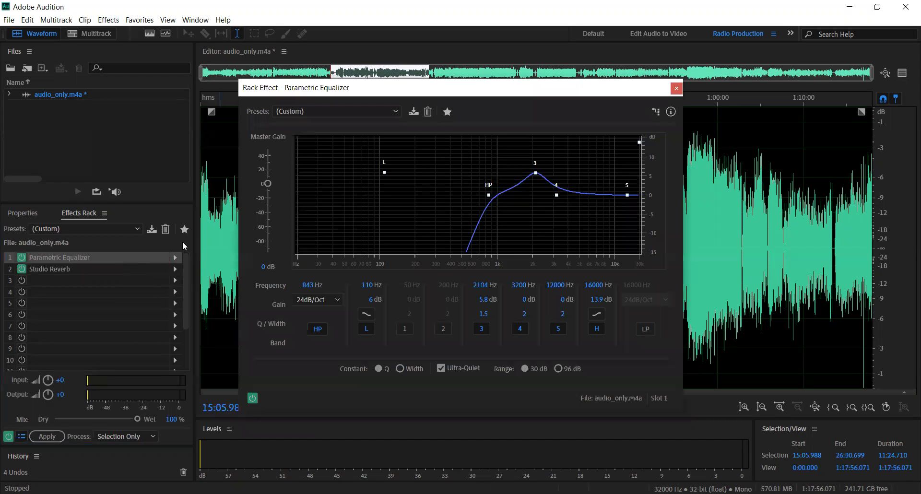
pyautogui.doubleClick(135, 270)
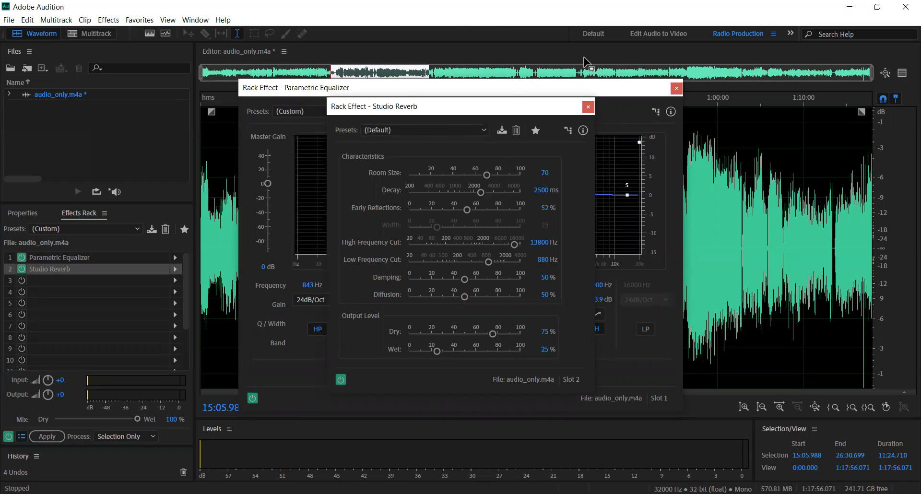
pyautogui.click(588, 107)
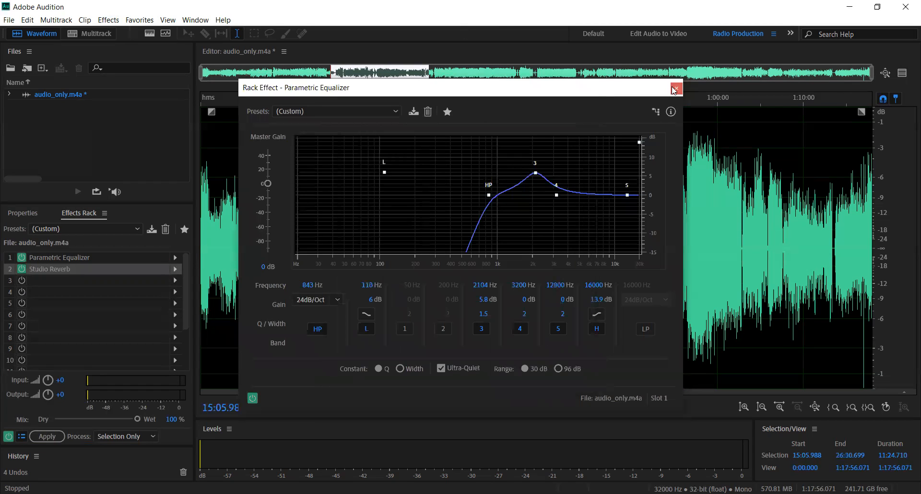
pyautogui.click(675, 89)
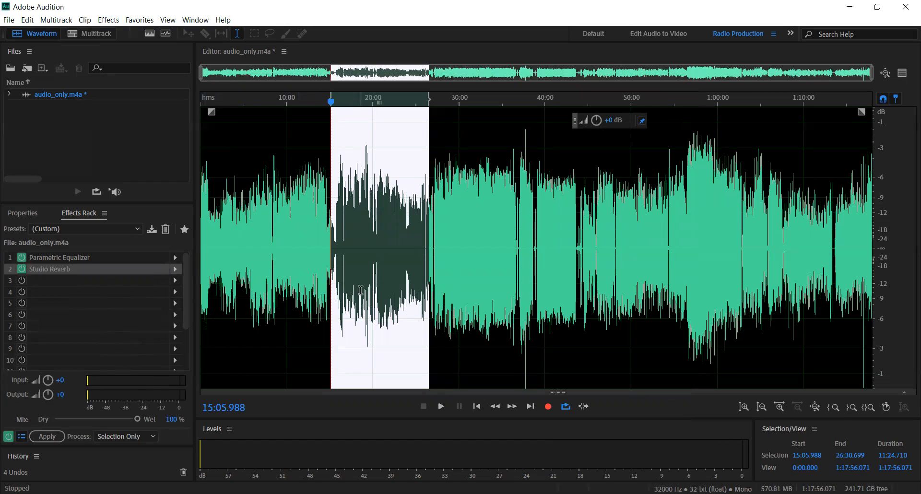
# - Toggle the rack's Parametric Equalizer and Studio Reverb off and back on, and clear the selection by placing the playhead at 20:00.000
pyautogui.click(24, 257)
pyautogui.click(24, 256)
pyautogui.click(24, 270)
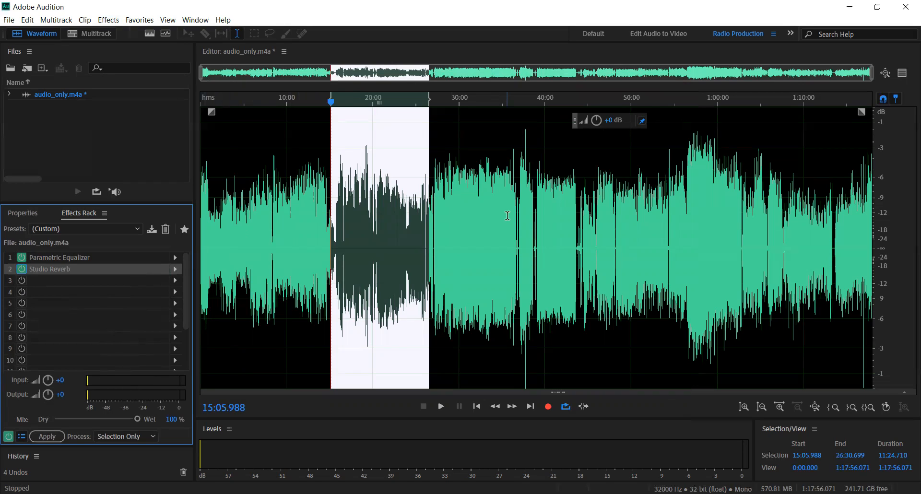
pyautogui.click(374, 234)
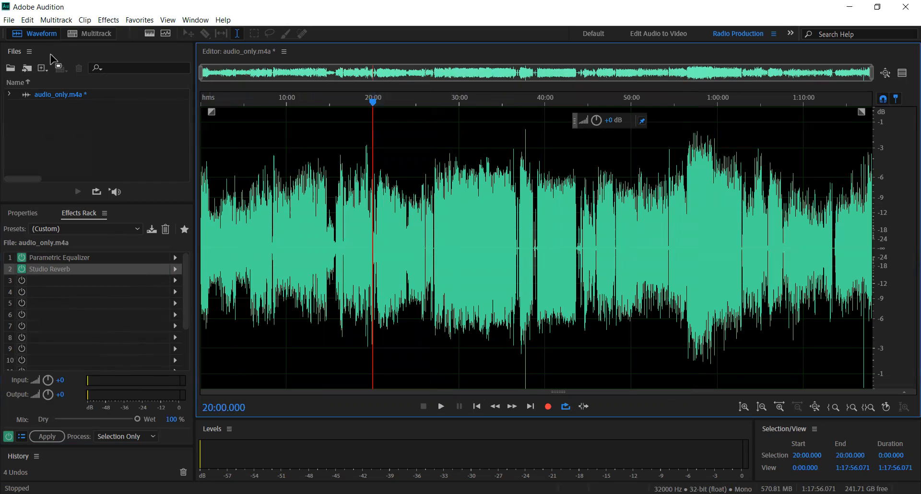
# - Create a multitrack session named "rjnr demo" in F:\RADIO WORKSHOP at 48000 Hz and 16 bits with a stereo master, without overwriting the existing session
pyautogui.click(79, 39)
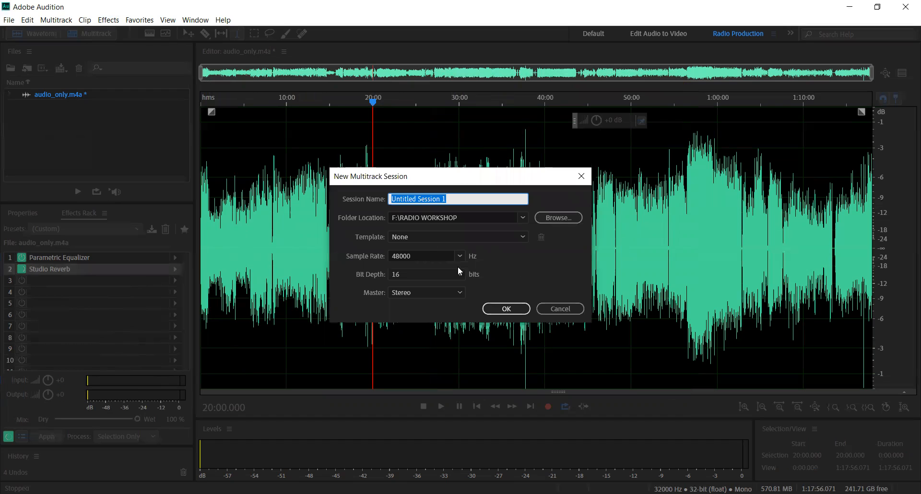
pyautogui.click(507, 309)
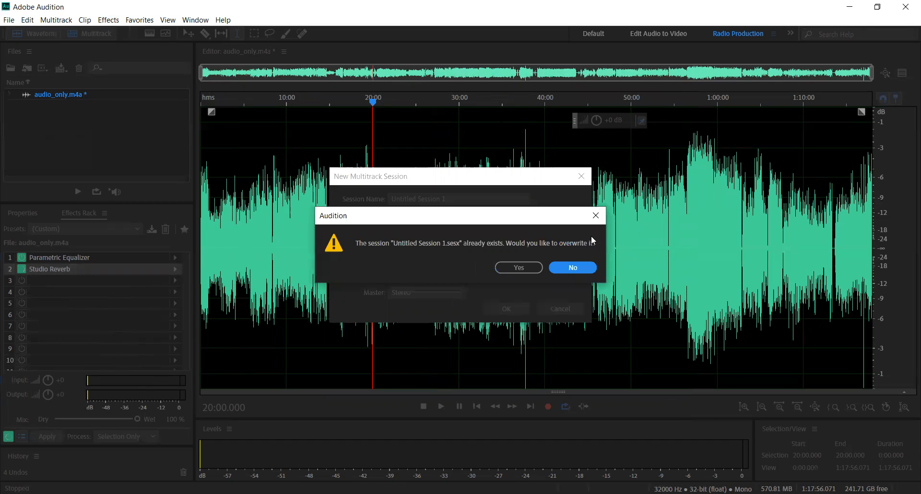
pyautogui.click(571, 267)
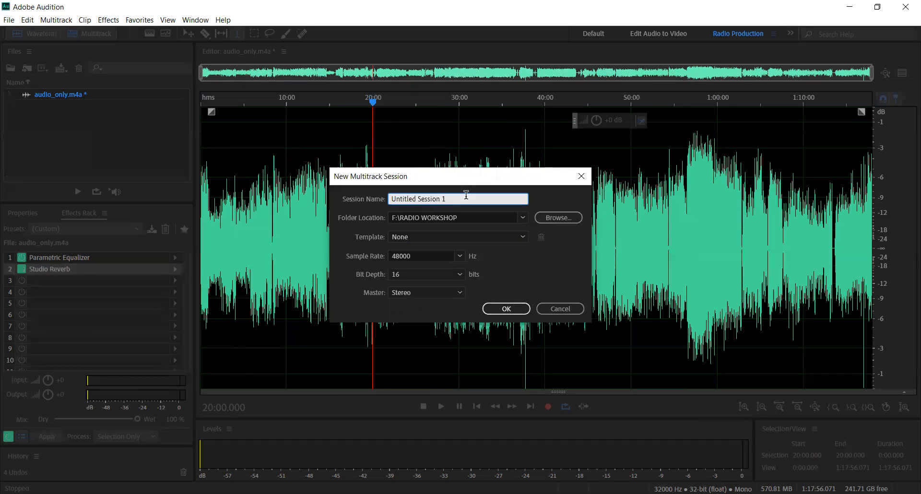
pyautogui.press('BackSpace')
pyautogui.press('BackSpace')
pyautogui.press('BackSpace')
pyautogui.press('BackSpace')
pyautogui.press('BackSpace')
pyautogui.press('BackSpace')
pyautogui.press('BackSpace')
pyautogui.press('BackSpace')
pyautogui.press('BackSpace')
pyautogui.press('BackSpace')
pyautogui.press('BackSpace')
pyautogui.press('BackSpace')
pyautogui.press('BackSpace')
pyautogui.press('BackSpace')
pyautogui.press('BackSpace')
pyautogui.press('BackSpace')
pyautogui.press('BackSpace')
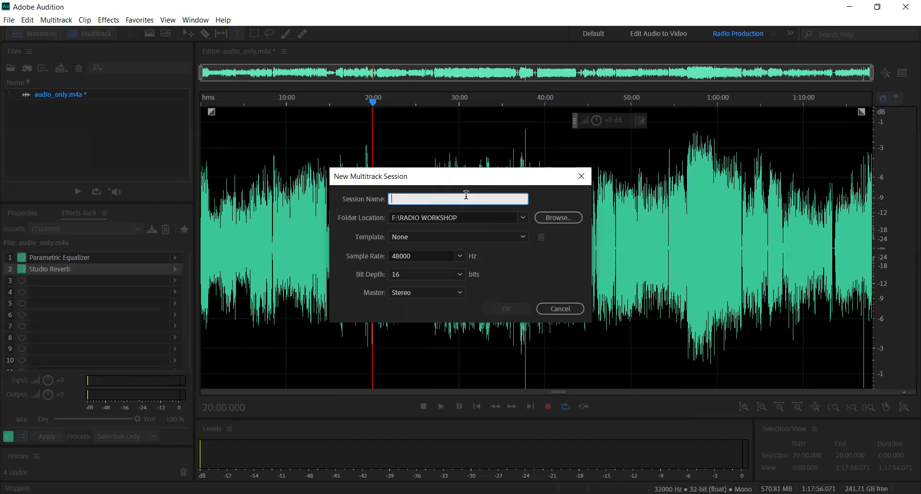
pyautogui.write('rjnr demo')
pyautogui.click(516, 313)
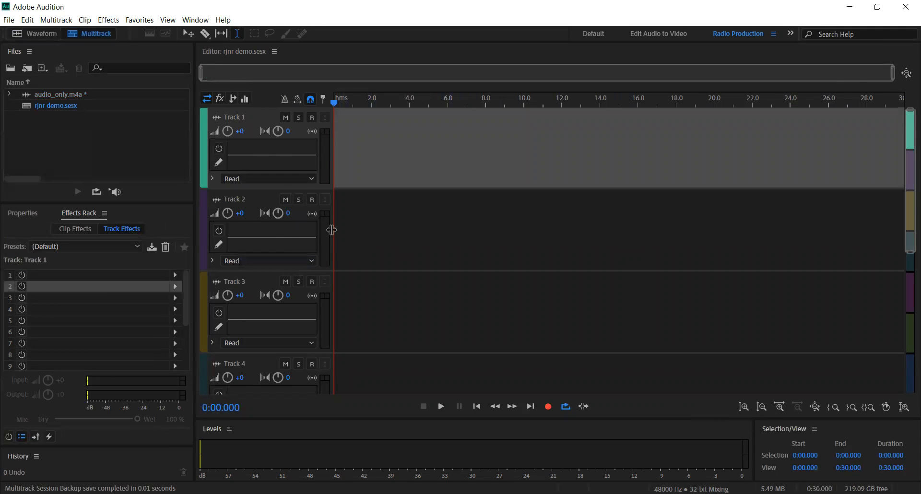
# - Look through the empty tracks of the new session down to Track 6 and return to Track 1
pyautogui.click(365, 228)
pyautogui.click(376, 290)
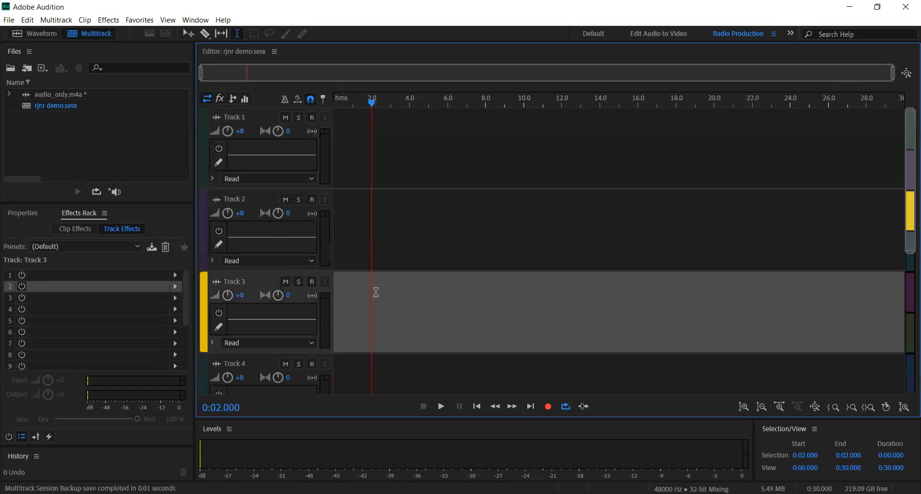
pyautogui.click(398, 364)
pyautogui.scroll(-2, 500, 282)
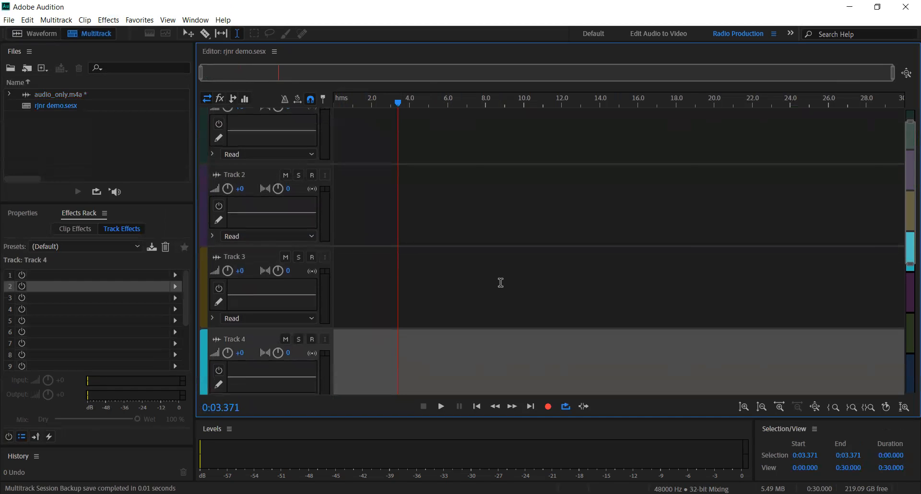
pyautogui.click(500, 283)
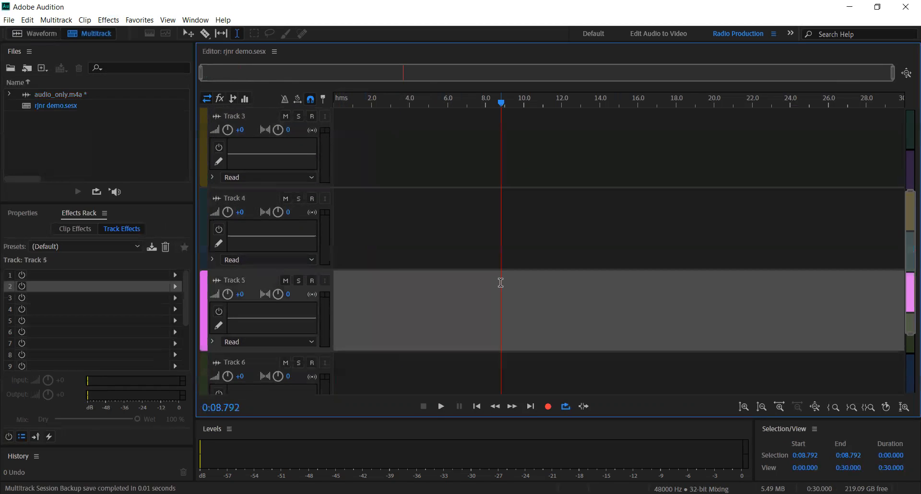
pyautogui.click(486, 364)
pyautogui.scroll(-2, 485, 365)
pyautogui.scroll(4, 486, 365)
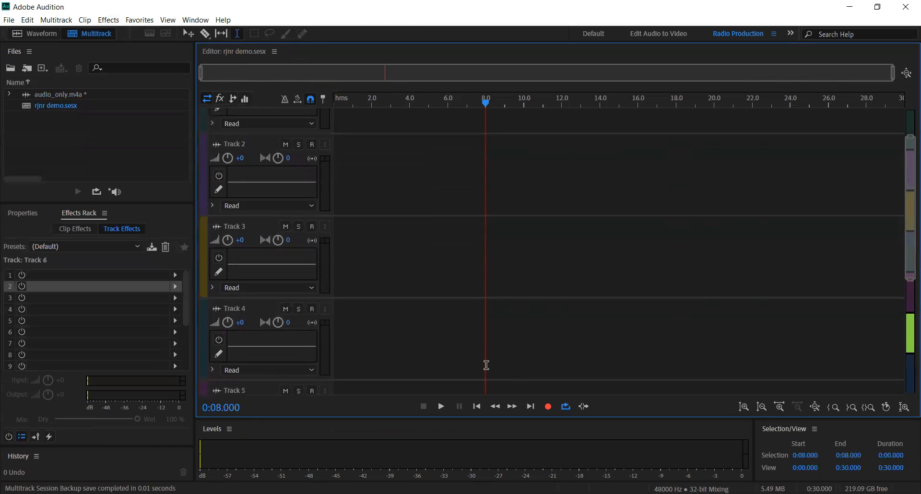
pyautogui.click(425, 151)
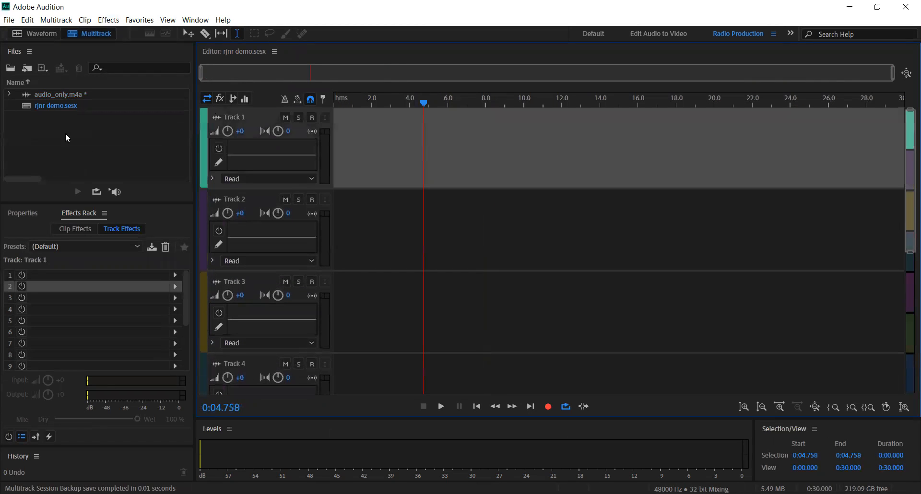
# - Insert audio_only.m4a on Track 1 at about 2 seconds, accepting a copy conformed to the session's sample rate
pyautogui.click(49, 96)
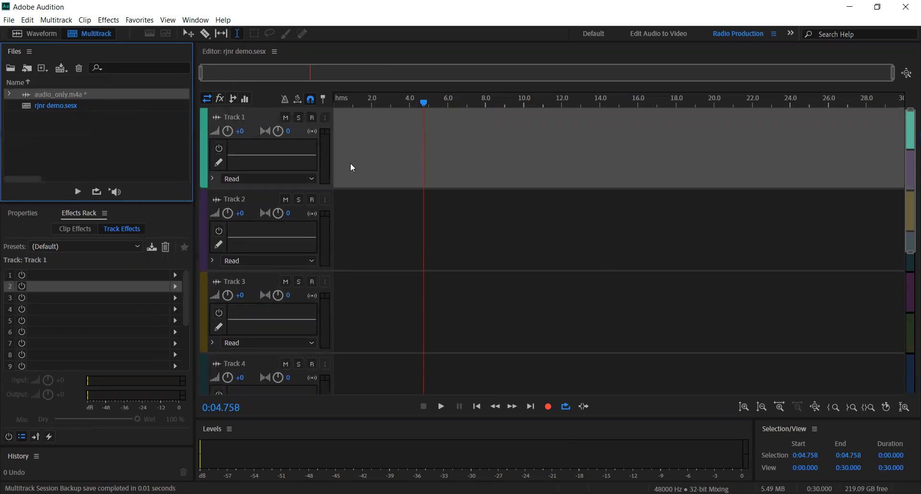
pyautogui.moveTo(49, 96); pyautogui.dragTo(350, 164)
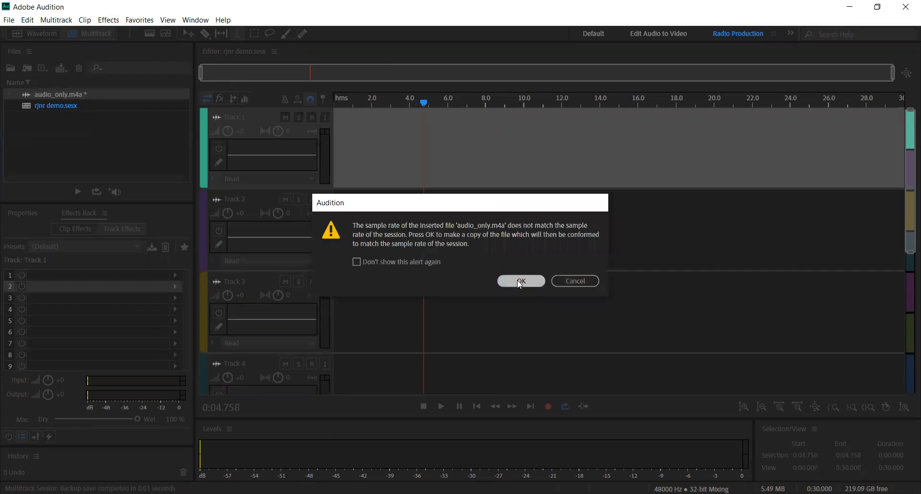
pyautogui.click(518, 282)
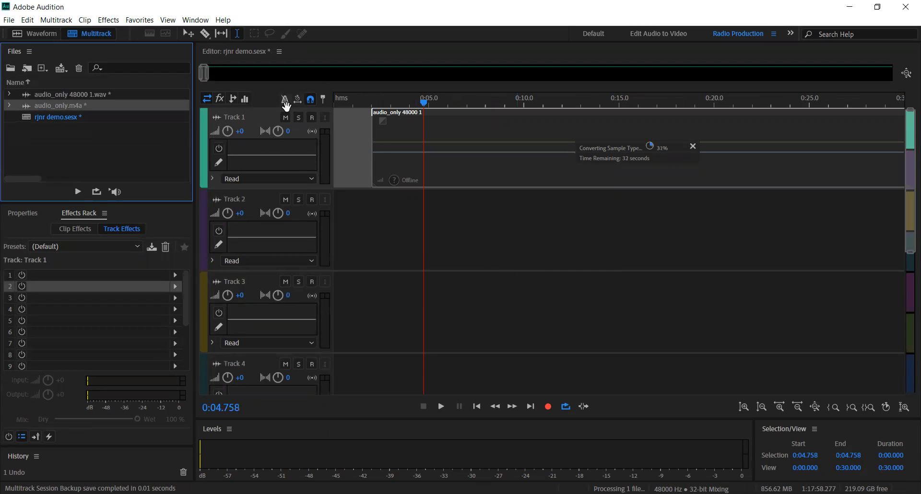
pyautogui.click(286, 123)
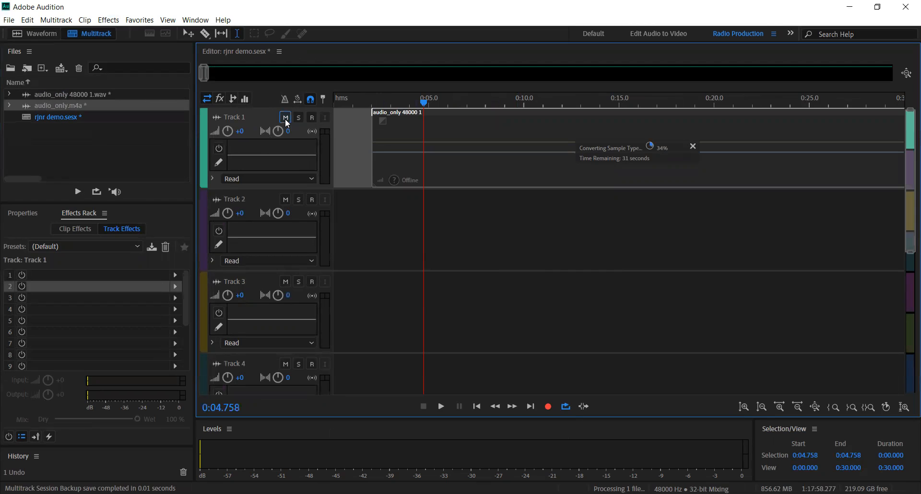
pyautogui.click(311, 119)
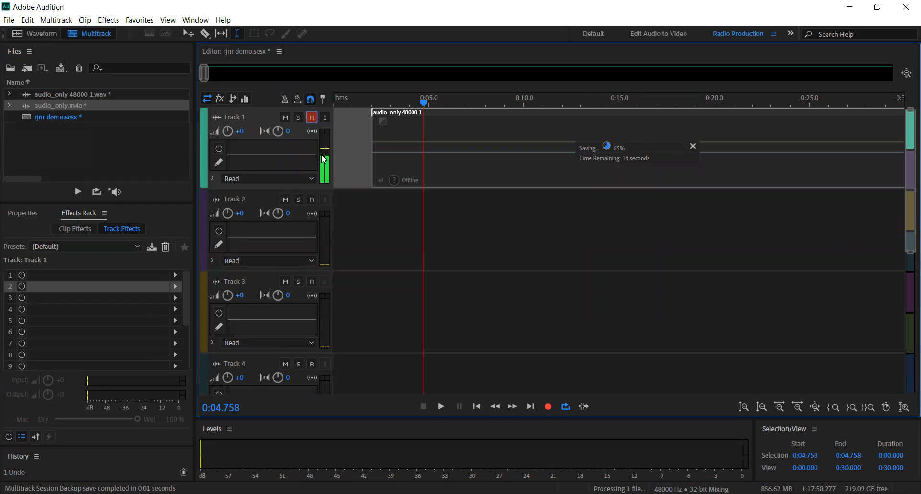
pyautogui.click(312, 118)
# - Arm Track 2 for recording and record a clip about 16 seconds long, starting at 0:02.111
pyautogui.click(311, 200)
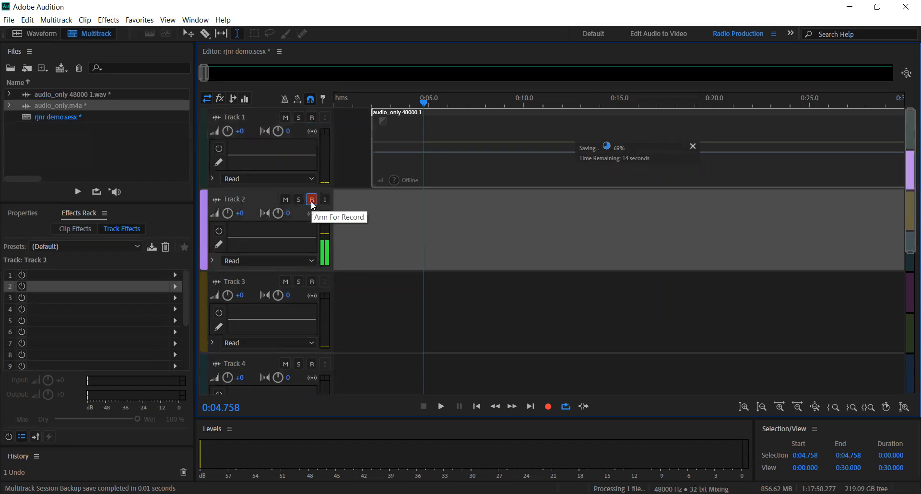
pyautogui.click(374, 102)
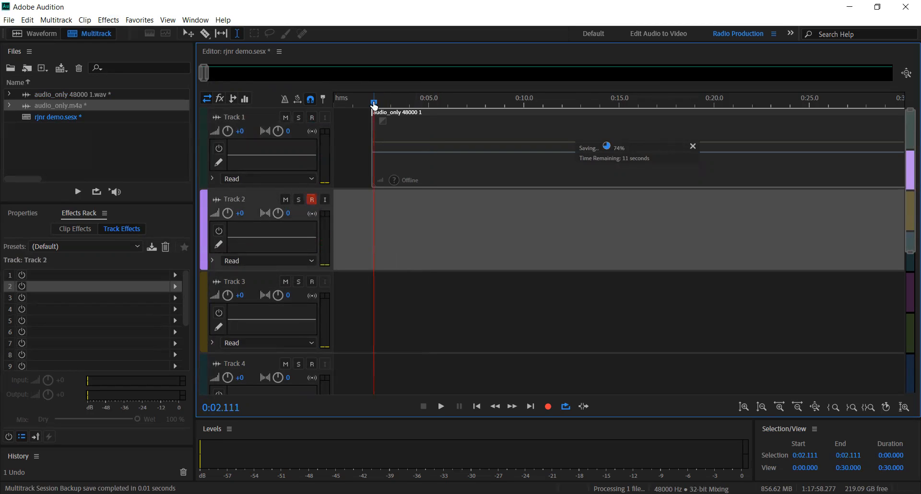
pyautogui.click(550, 407)
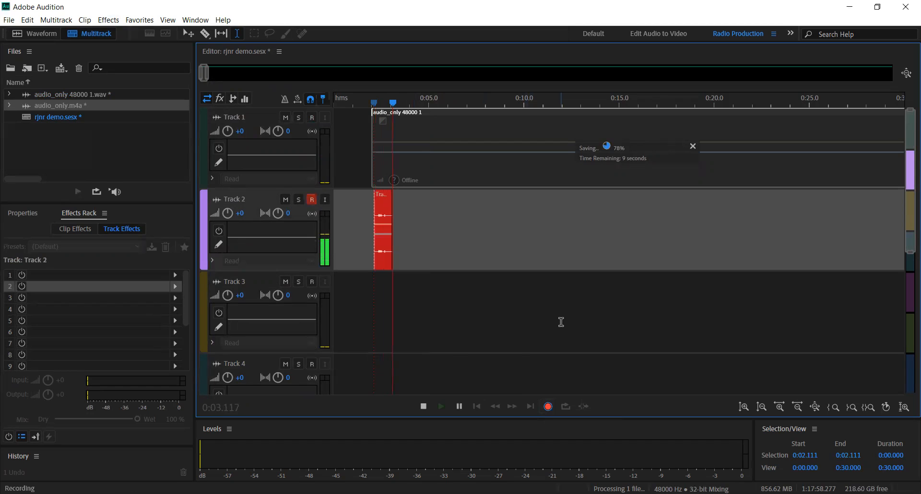
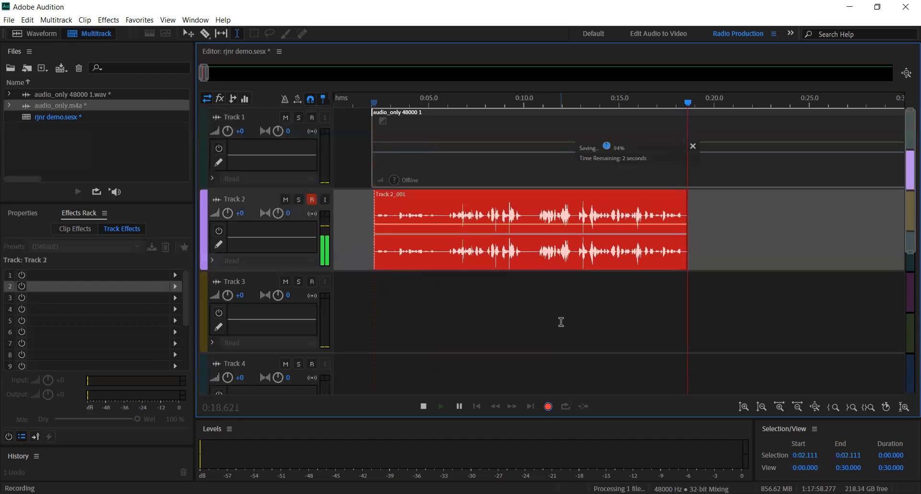
pyautogui.press('space')
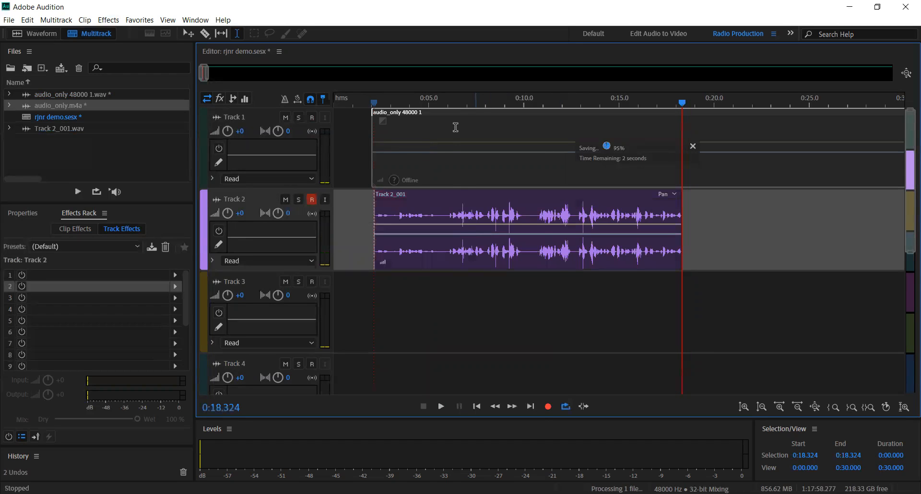
# - Play back both tracks together from 0:05.168 for about ten seconds
pyautogui.click(431, 102)
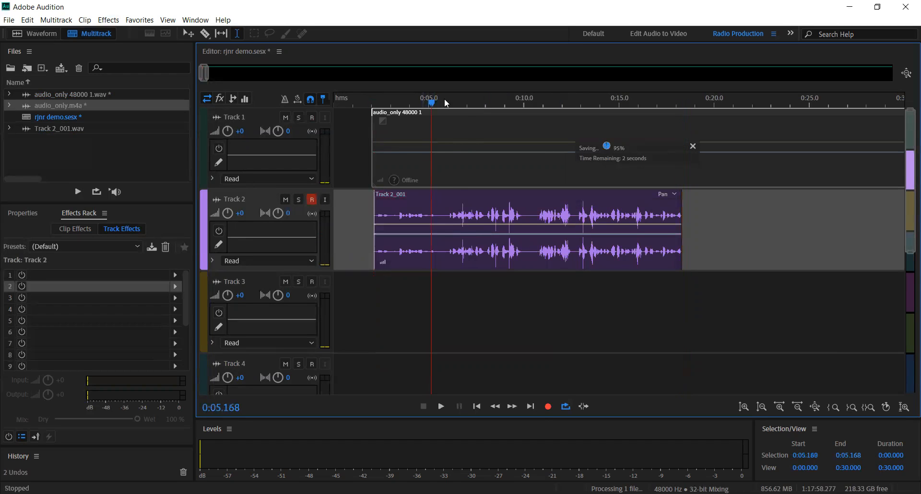
pyautogui.press('space')
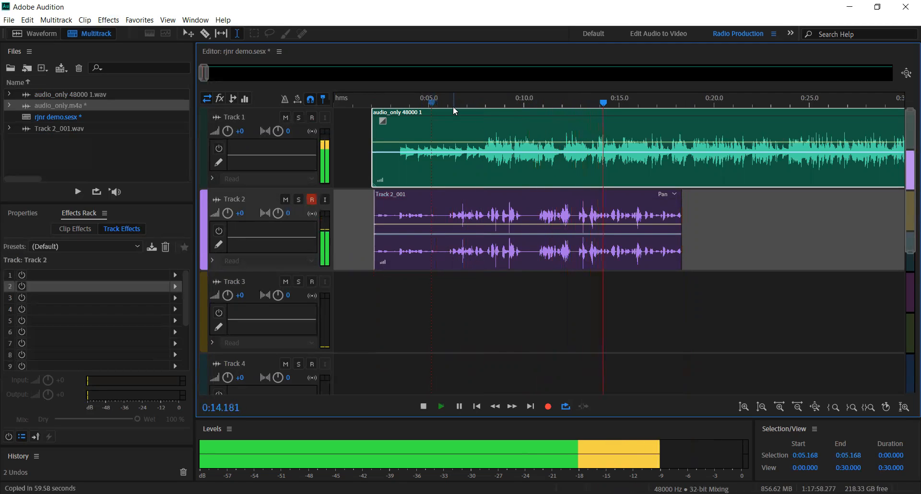
pyautogui.press('space')
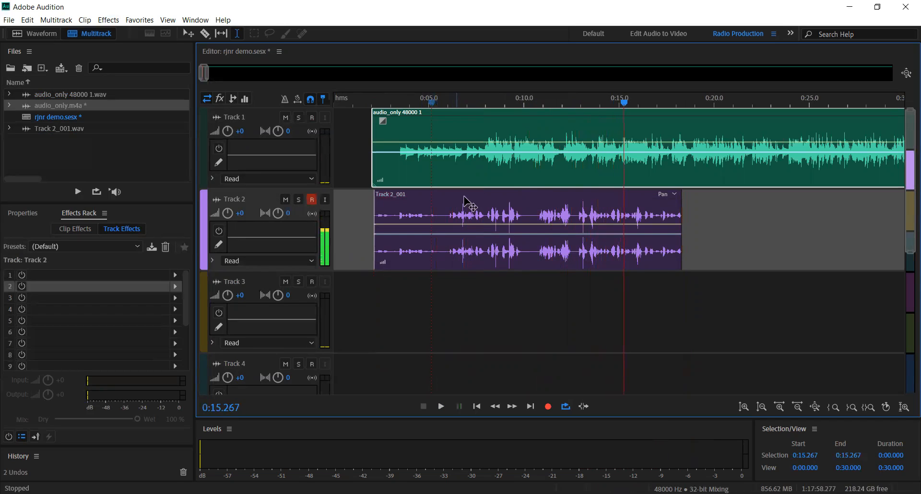
# - Compare the clips on Tracks 1 and 2, and open the recorded Track 2 clip in the Waveform view
pyautogui.click(553, 248)
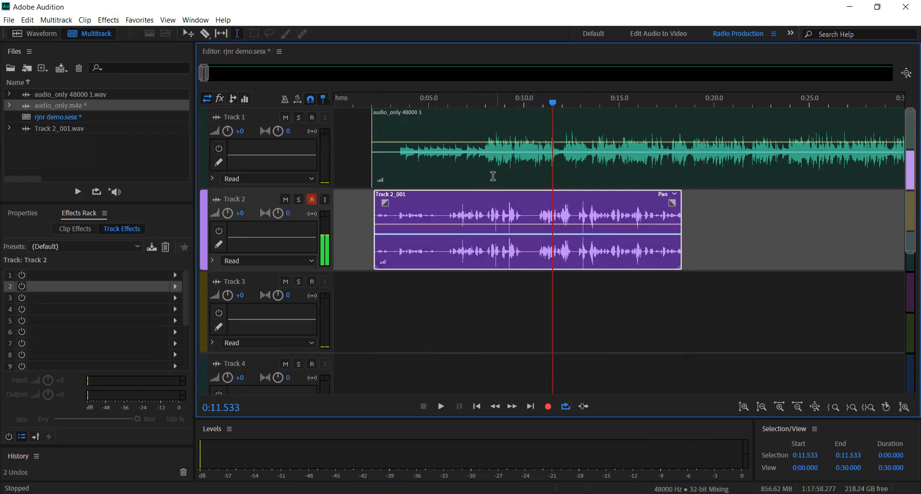
pyautogui.click(465, 168)
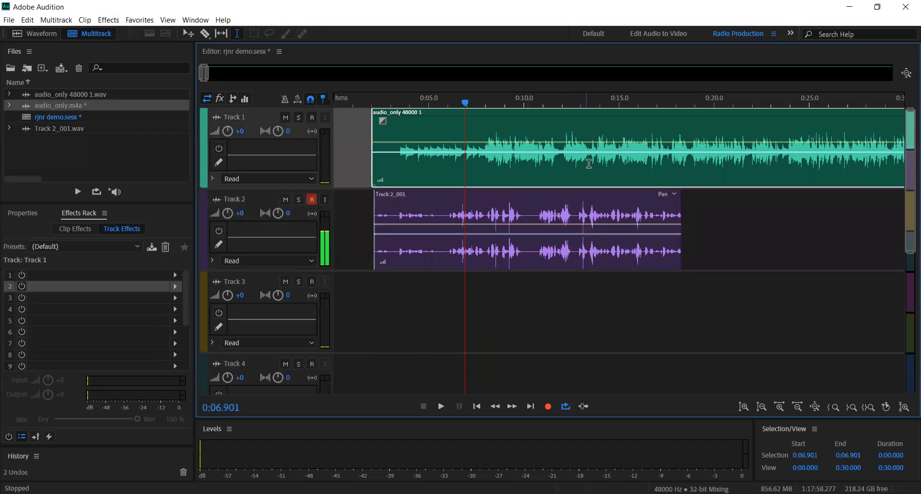
pyautogui.click(558, 205)
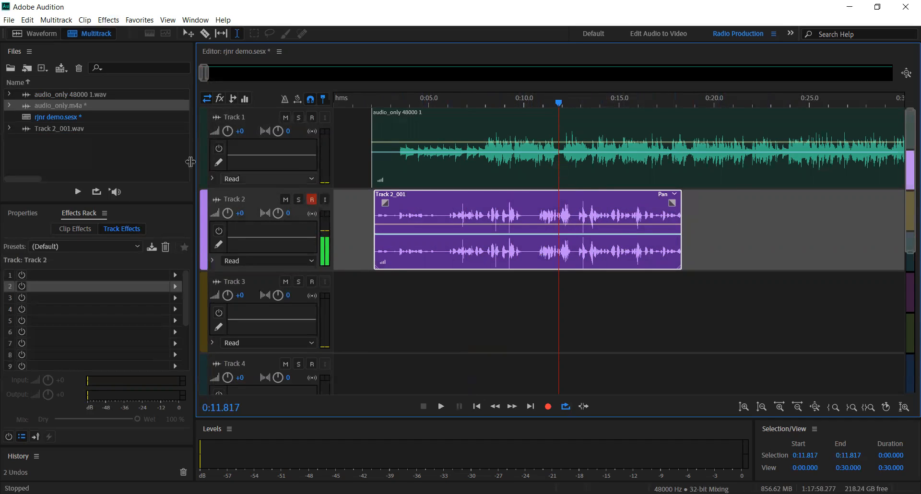
pyautogui.click(46, 37)
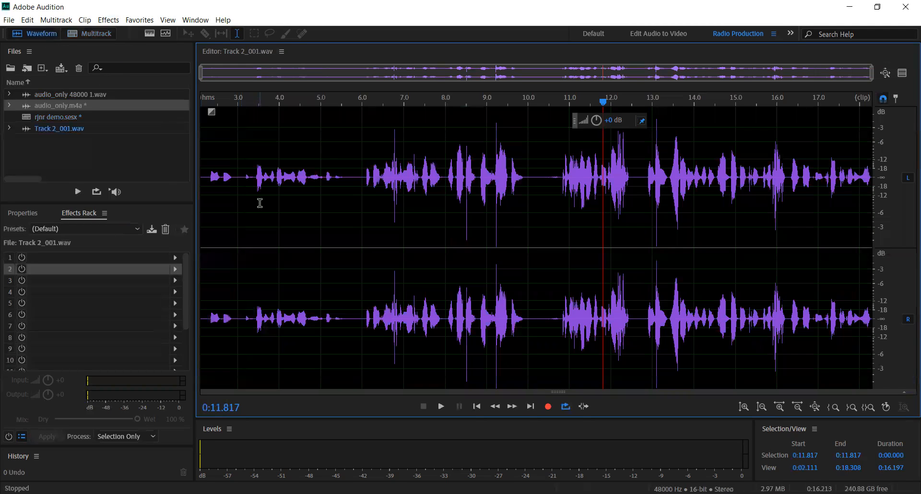
pyautogui.click(180, 165)
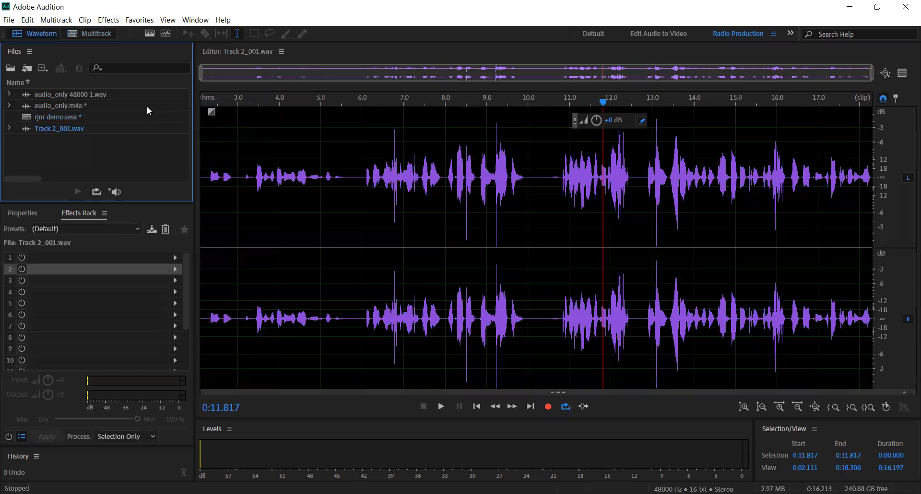
# - Create a new stereo audio file named Untitled 1 at 48000 Hz and 32-bit float
pyautogui.click(9, 21)
pyautogui.moveTo(47, 37)
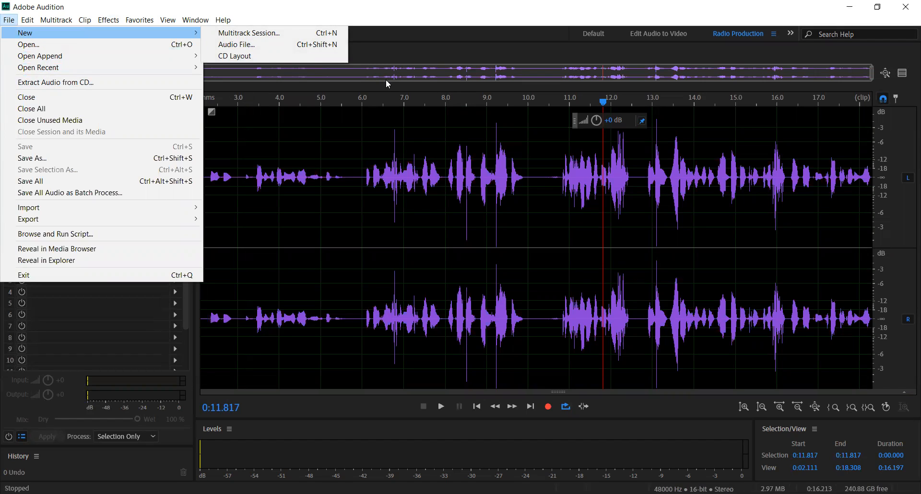
pyautogui.click(261, 46)
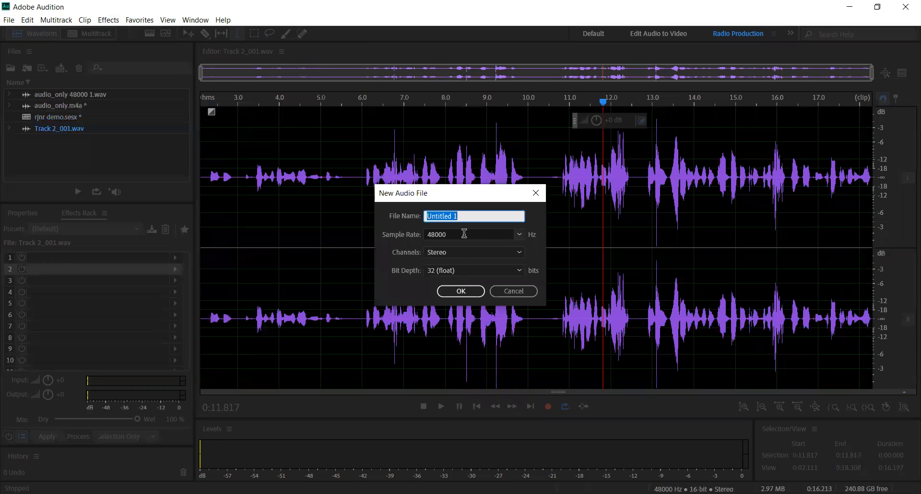
pyautogui.click(461, 293)
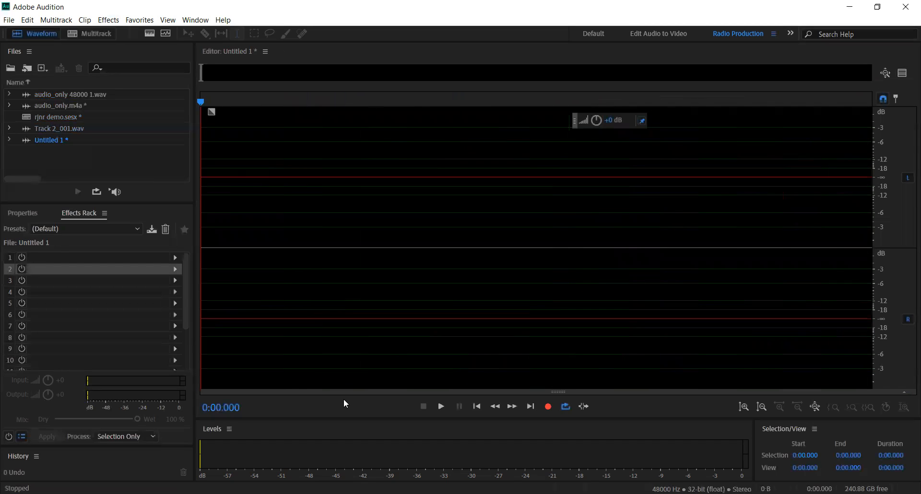
# - Record about 8.8 seconds of audio into the new file and place the playhead at 0:02.021
pyautogui.click(548, 407)
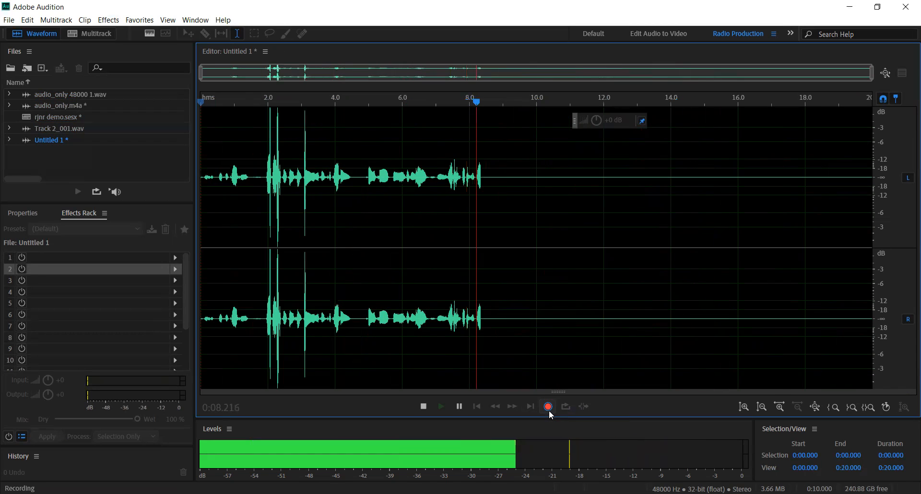
pyautogui.click(548, 411)
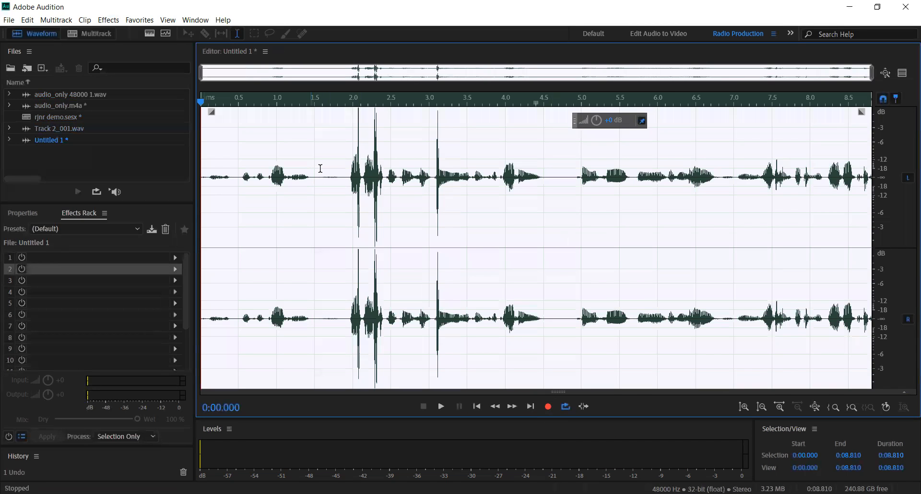
pyautogui.click(354, 103)
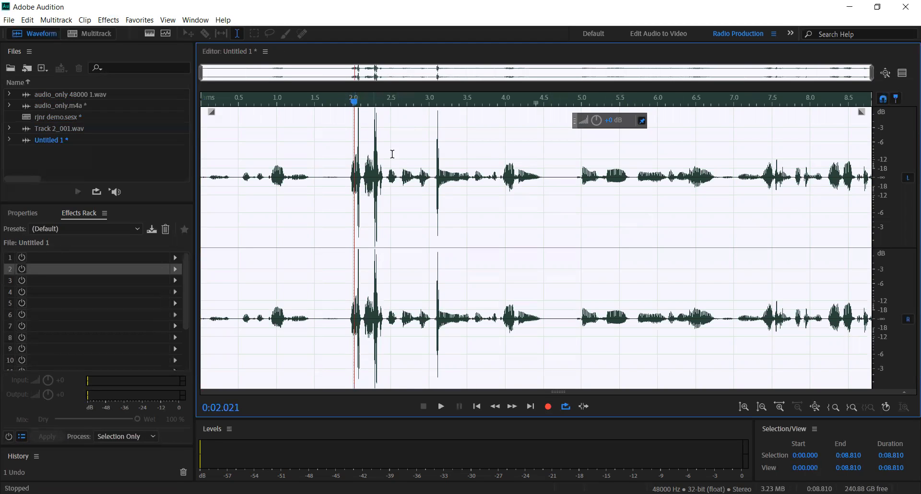
pyautogui.scroll(13, 405, 156)
pyautogui.scroll(-13, 405, 156)
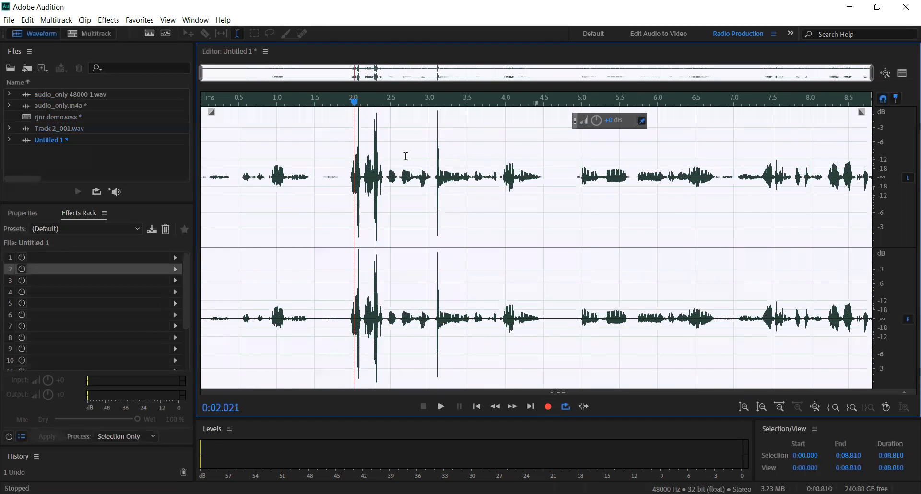
# - Apply a Hard Limiter to the whole recording with -1.0 dB maximum amplitude and 3.0 dB input boost, and place the playhead at 0:01.227
pyautogui.click(108, 20)
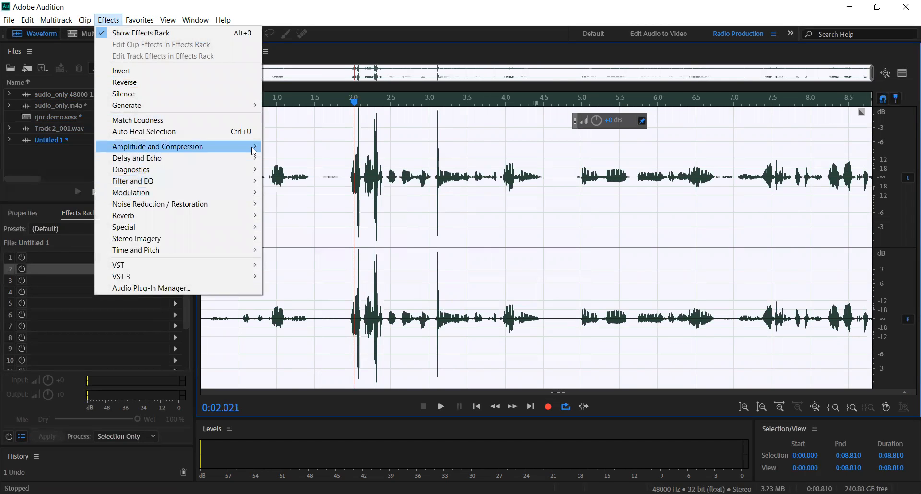
pyautogui.moveTo(255, 151)
pyautogui.click(298, 227)
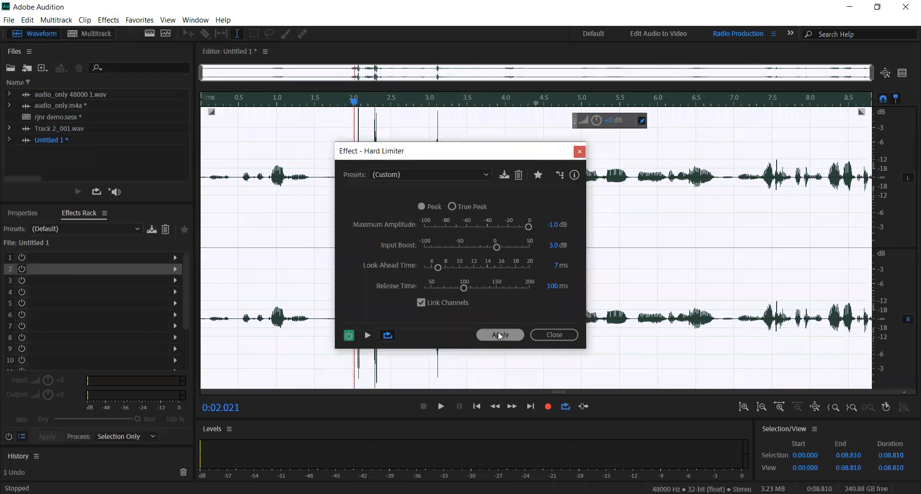
pyautogui.click(499, 335)
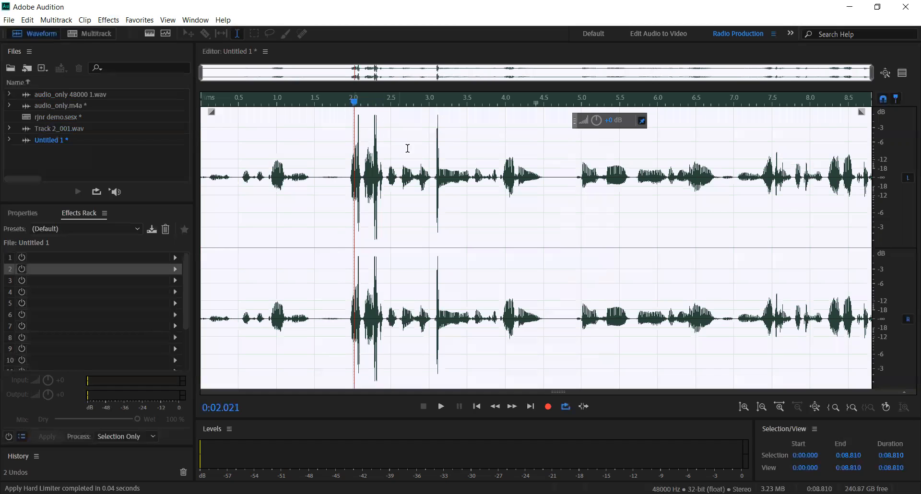
pyautogui.click(295, 191)
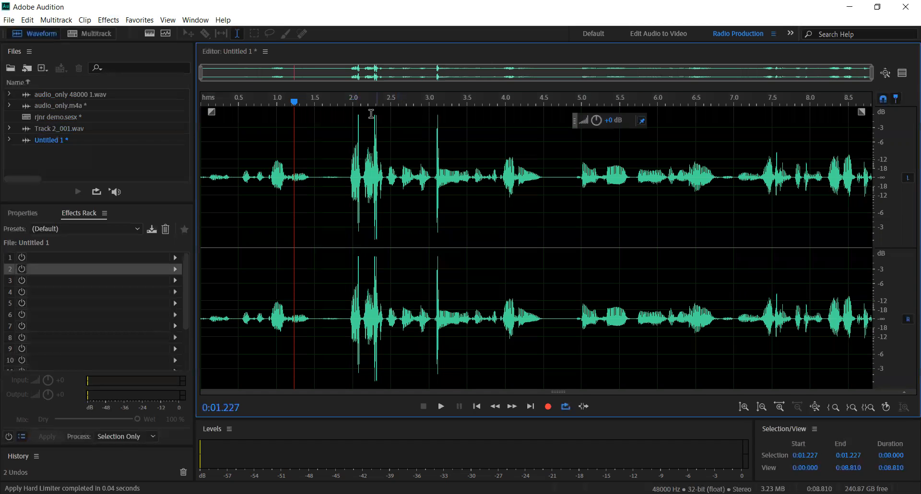
# - Apply the Hard Limiter to the whole file three more times with the same 3.0 dB boost and -1.0 dB maximum amplitude
pyautogui.click(108, 21)
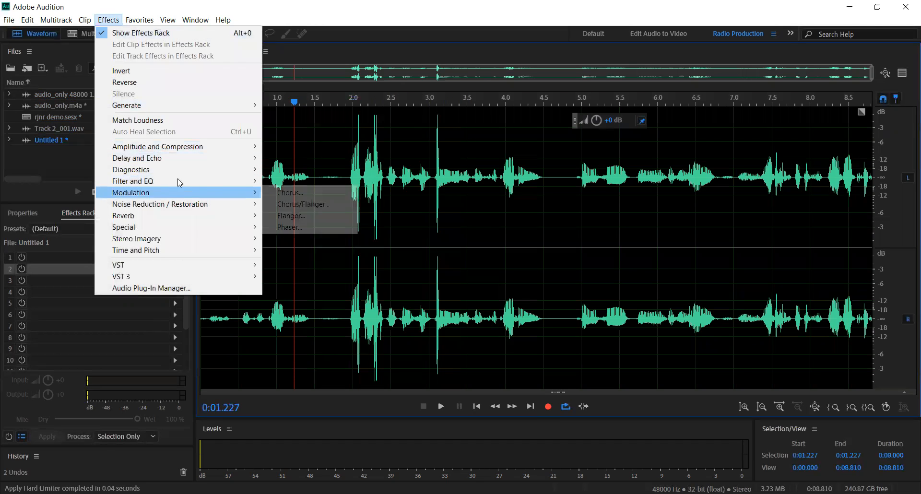
pyautogui.moveTo(203, 149)
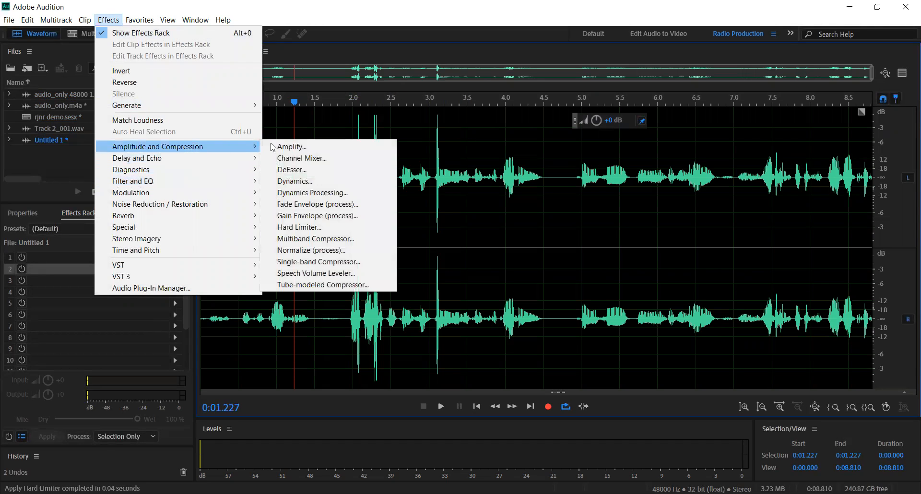
pyautogui.click(323, 227)
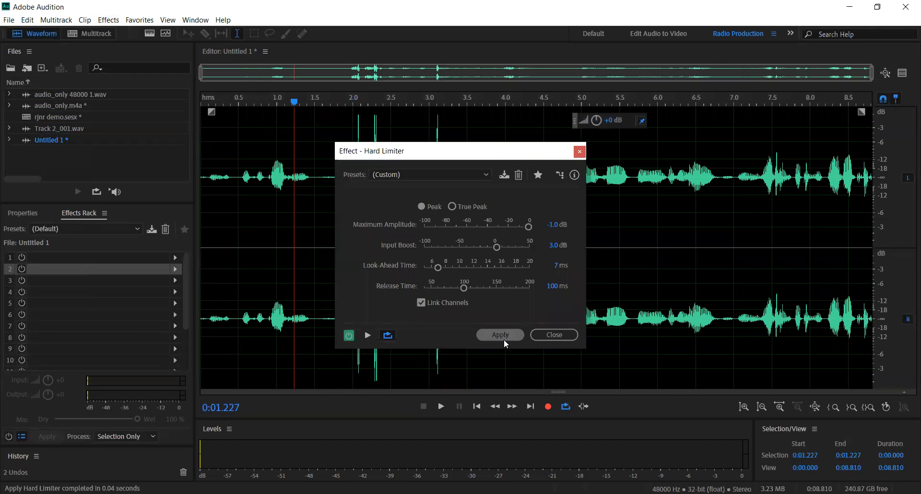
pyautogui.click(500, 334)
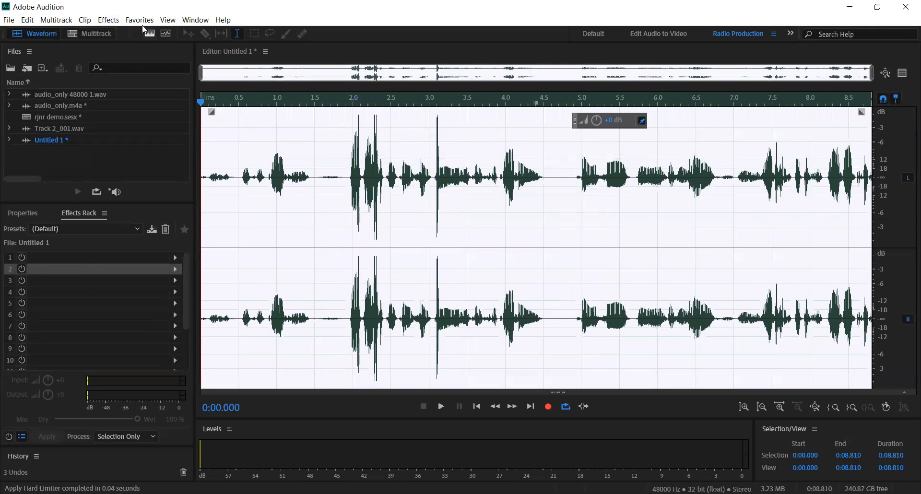
pyautogui.click(110, 23)
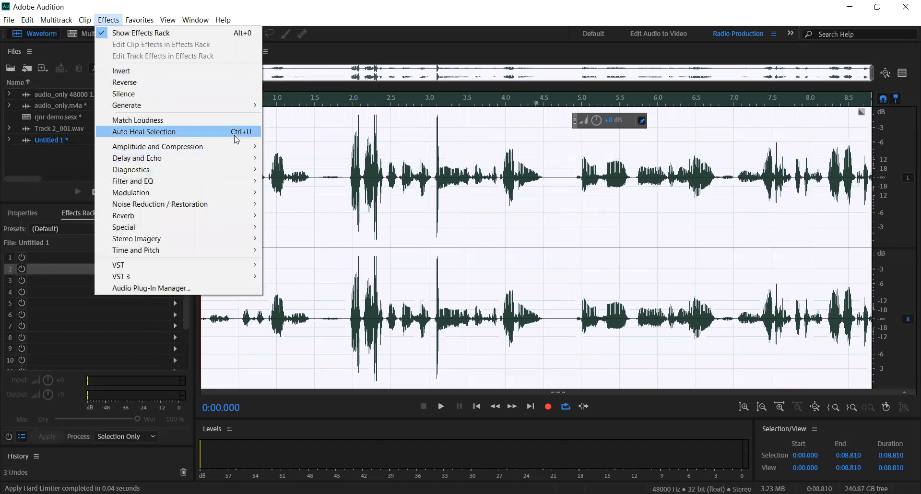
pyautogui.moveTo(225, 146)
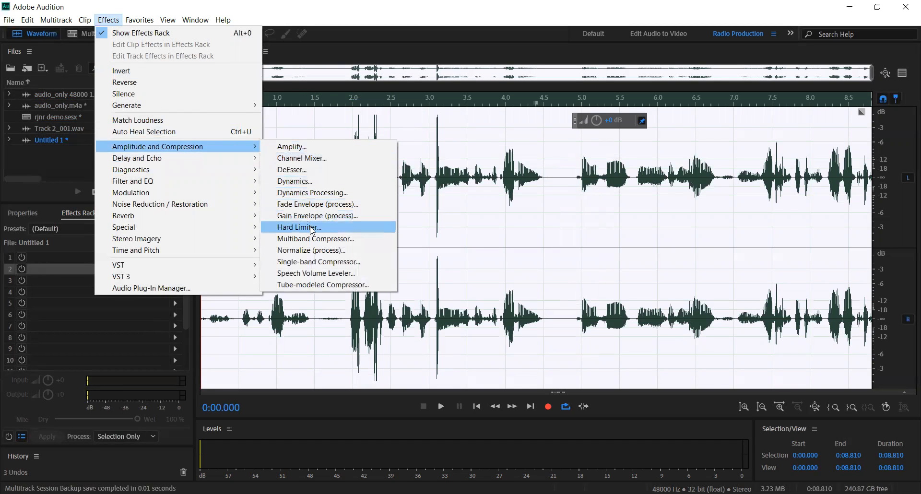
pyautogui.click(310, 227)
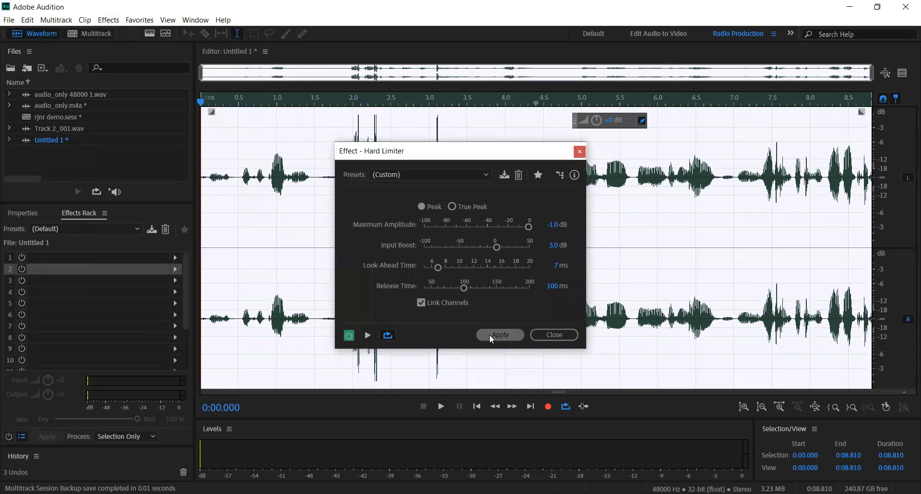
pyautogui.click(491, 335)
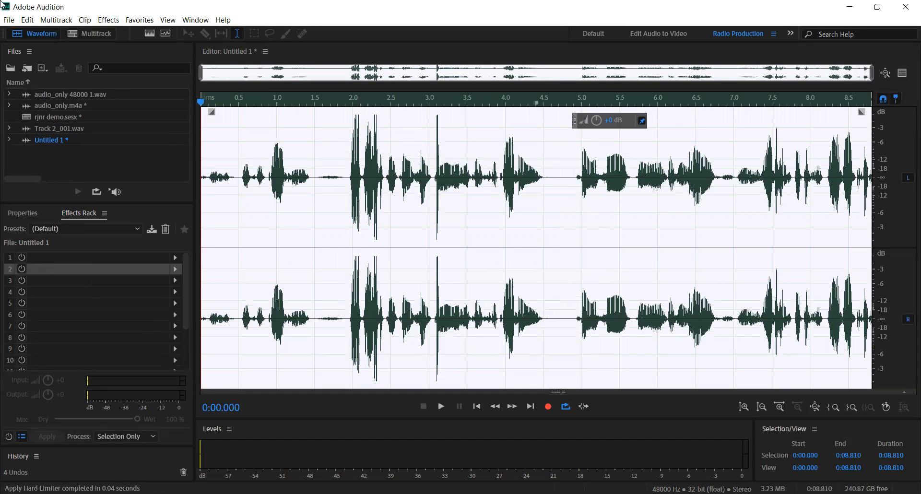
pyautogui.click(108, 20)
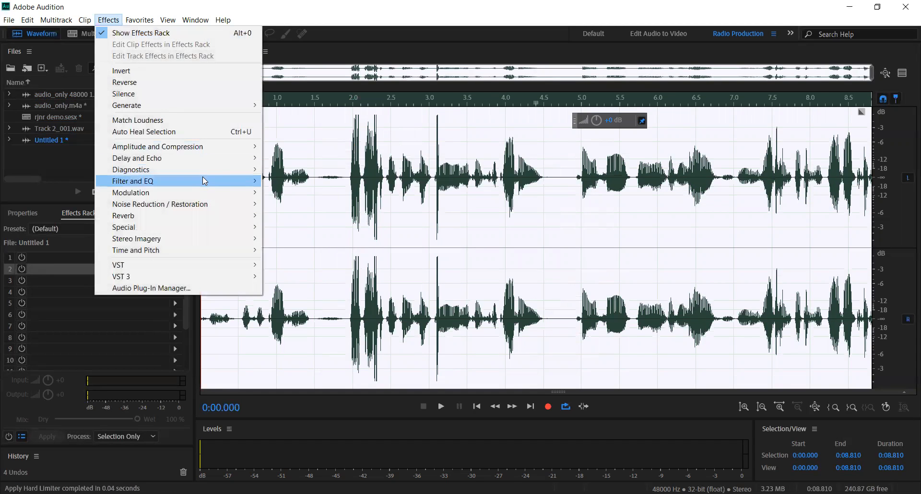
pyautogui.moveTo(235, 146)
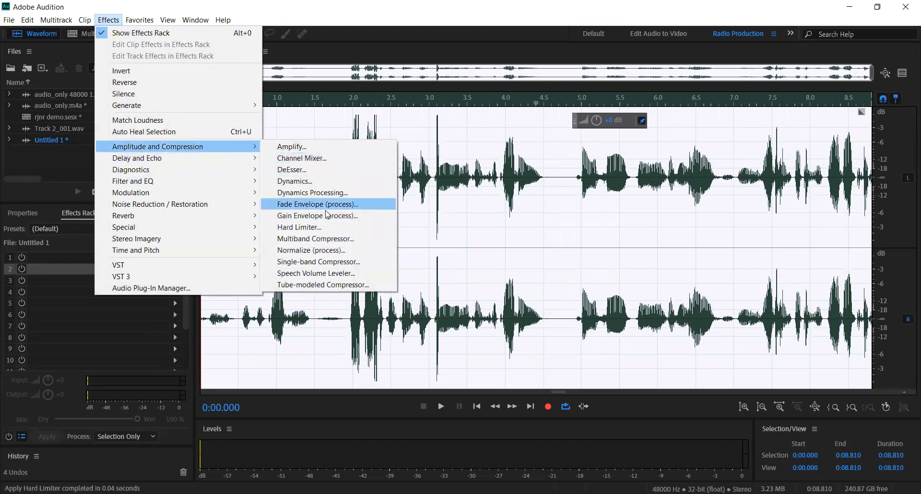
pyautogui.click(321, 233)
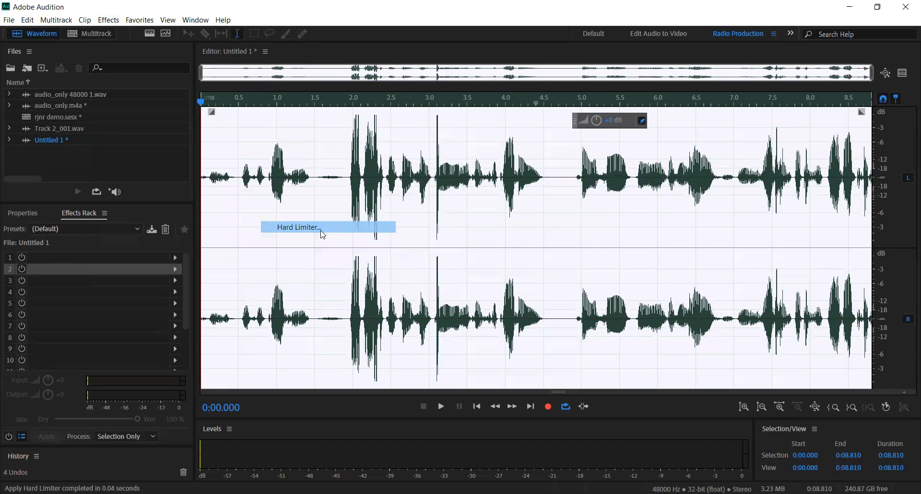
pyautogui.click(507, 338)
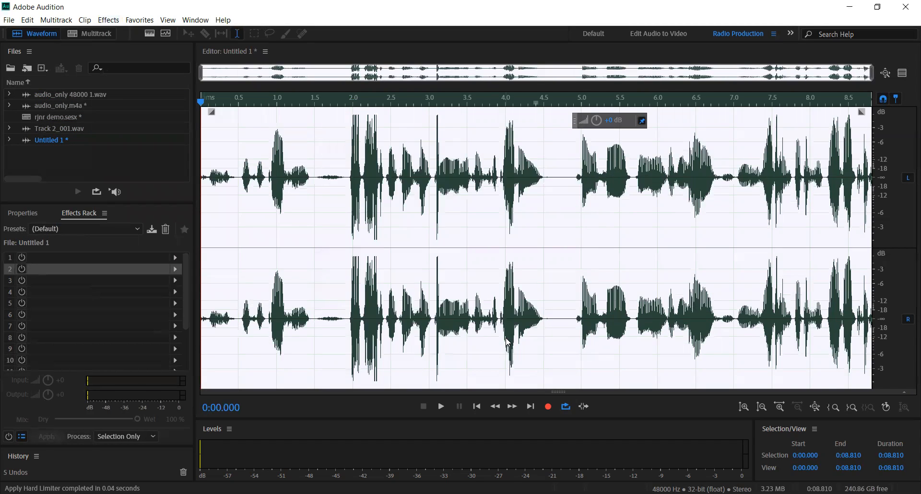
# - Play back the boosted recording from 0:01.000 to about 0:02.6 and place the playhead at 0:01.109
pyautogui.click(277, 243)
pyautogui.press('space')
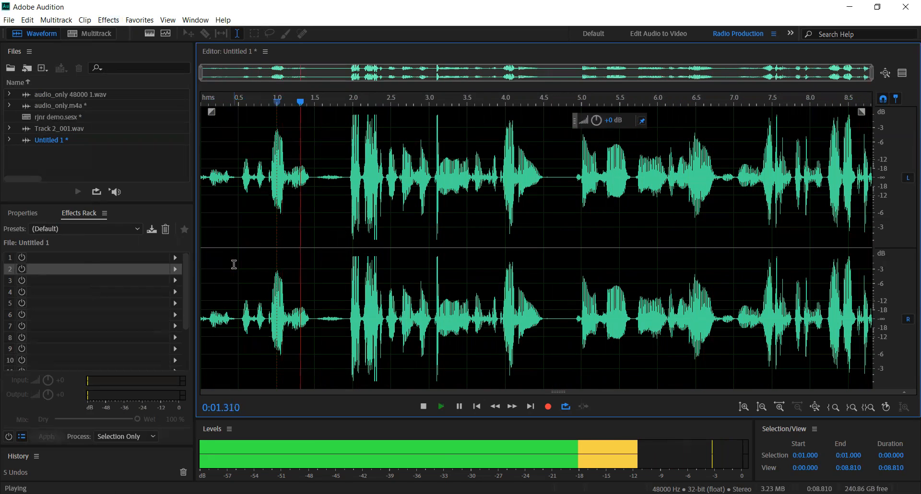
pyautogui.press('space')
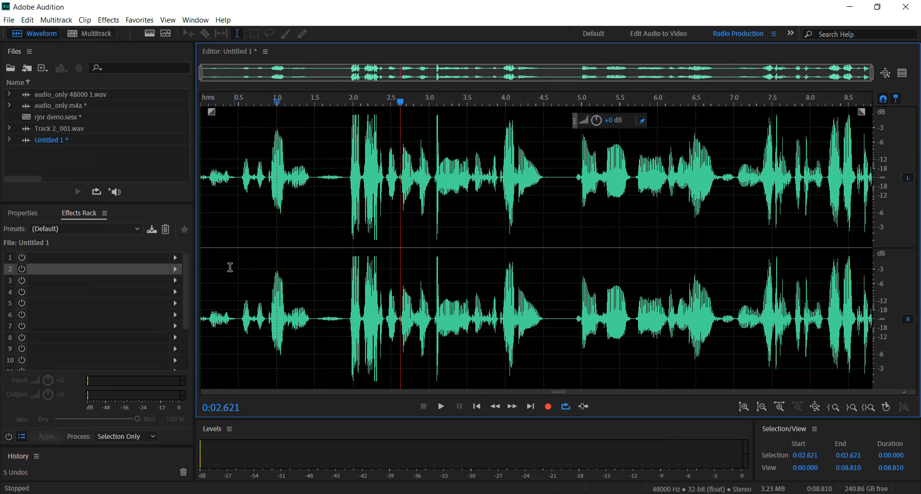
pyautogui.click(285, 272)
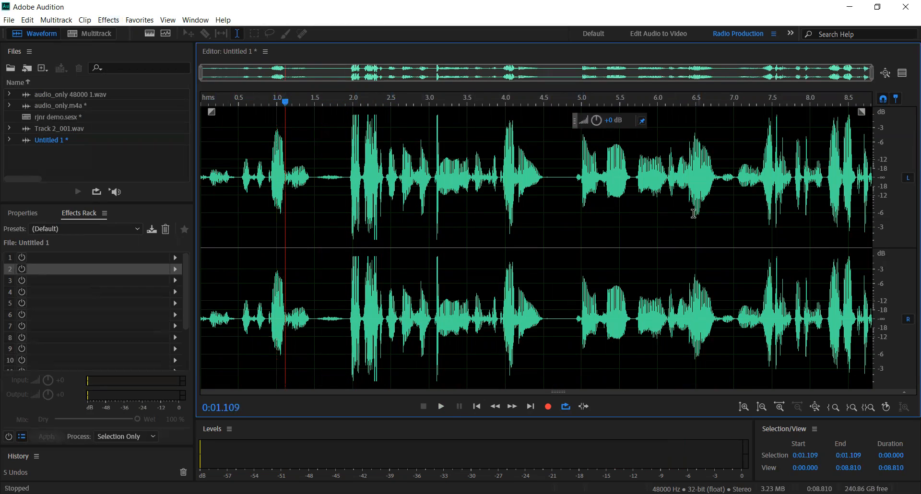
# - Delete the audio between 0:04.822 and 0:05.671 and check the edit by playing from 0:04.000
pyautogui.moveTo(632, 174); pyautogui.dragTo(566, 180)
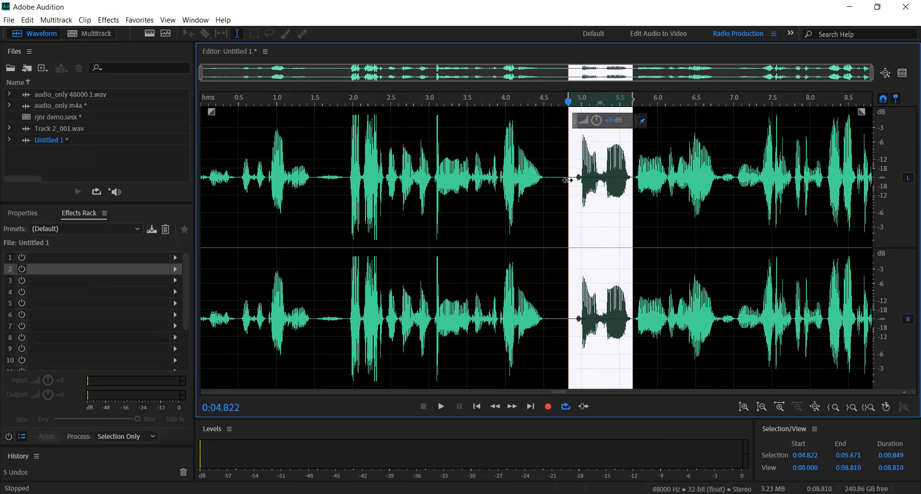
pyautogui.press('Delete')
pyautogui.click(539, 220)
pyautogui.press('space')
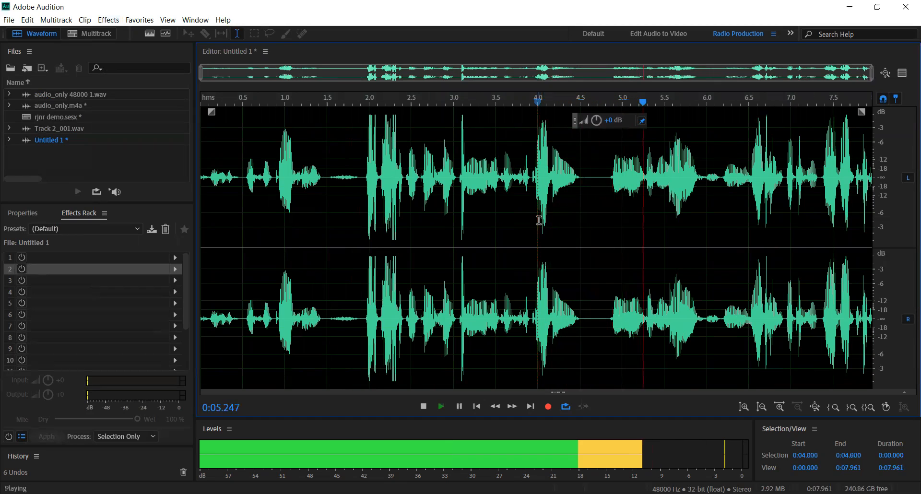
pyautogui.press('space')
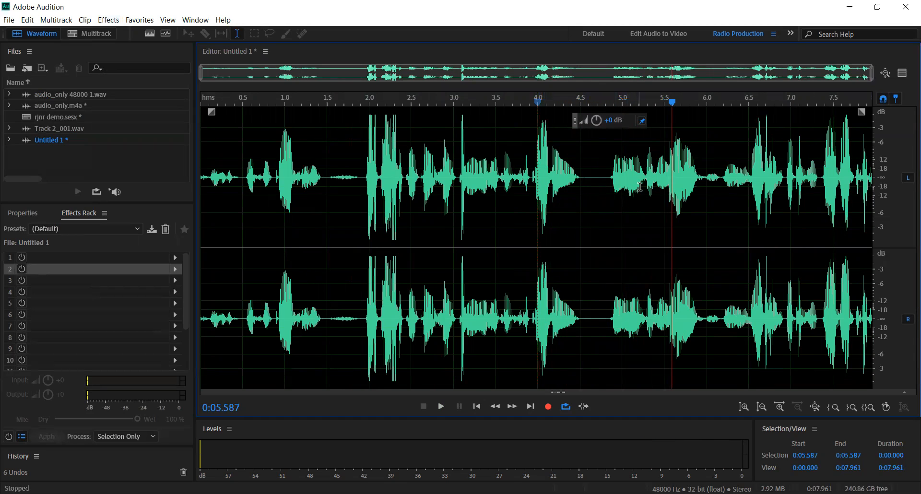
# - Delete the audio between 0:04.826 and 0:05.281, play the file from 0:03.860, and place the playhead at 0:04.925
pyautogui.moveTo(646, 177); pyautogui.dragTo(607, 182)
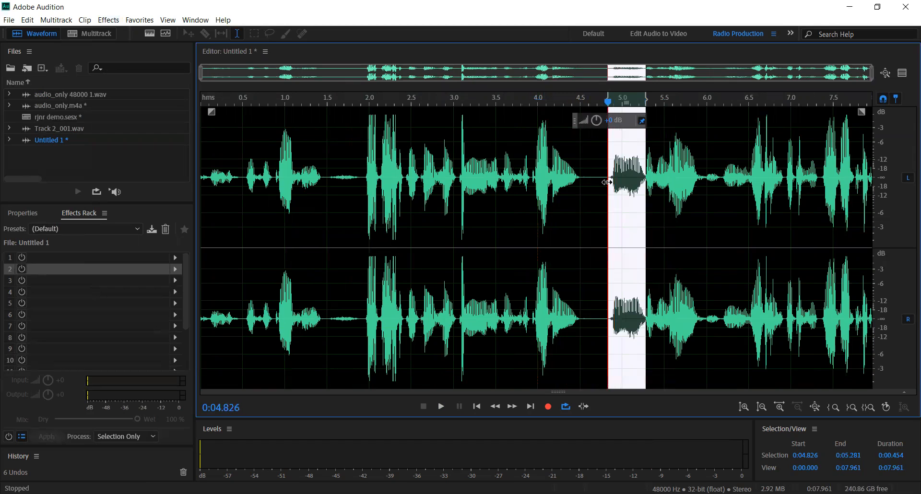
pyautogui.press('Delete')
pyautogui.click(546, 189)
pyautogui.press('space')
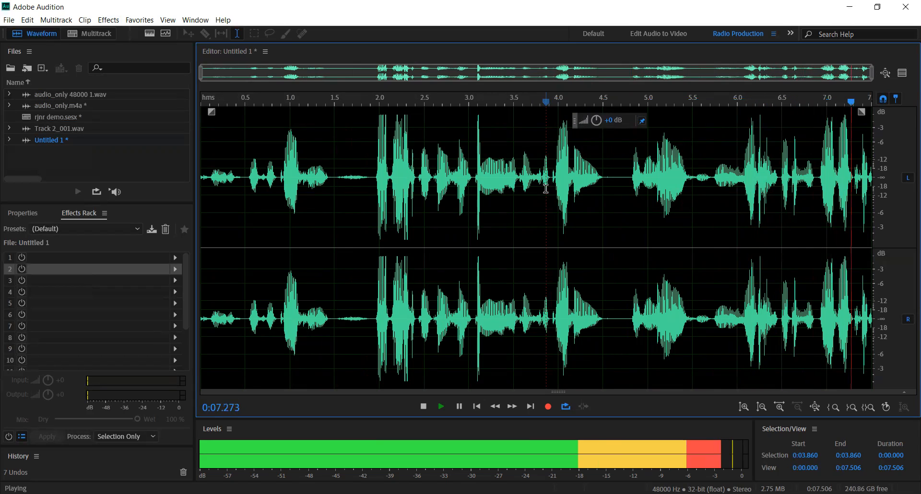
pyautogui.click(642, 204)
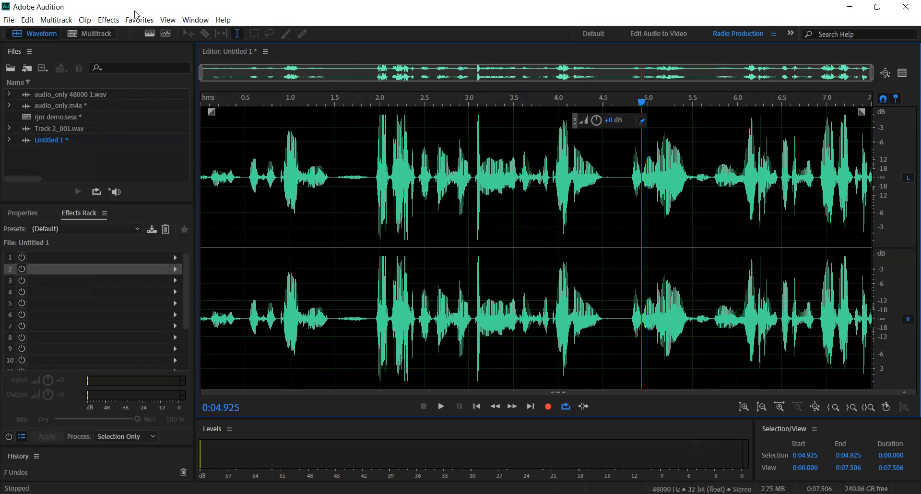
# - Return to the multitrack session and disarm Track 2 for recording
pyautogui.click(84, 33)
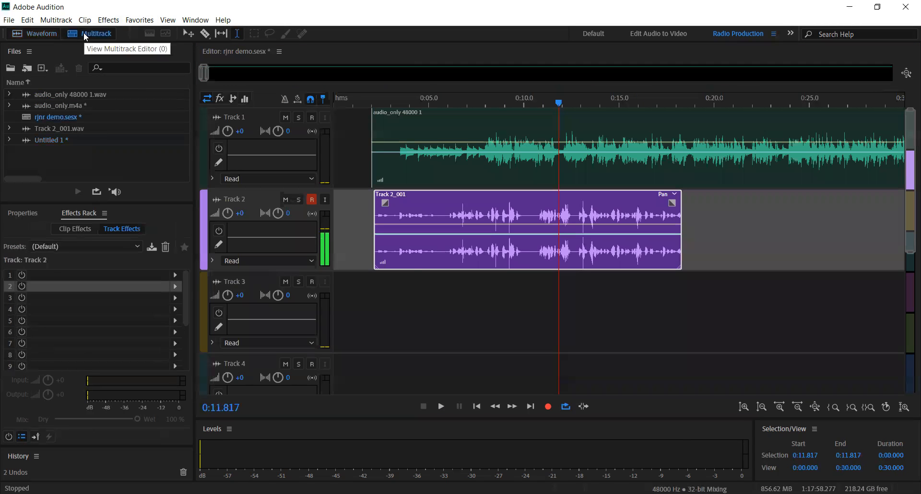
pyautogui.click(434, 301)
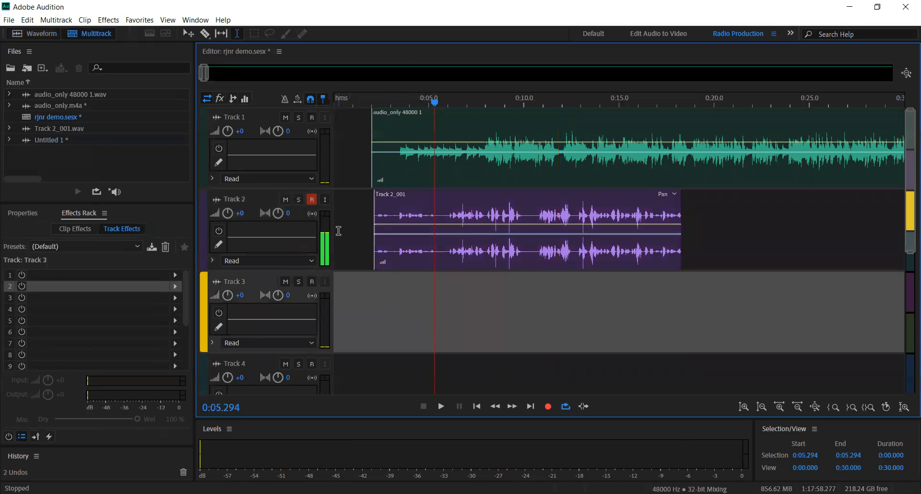
pyautogui.click(312, 200)
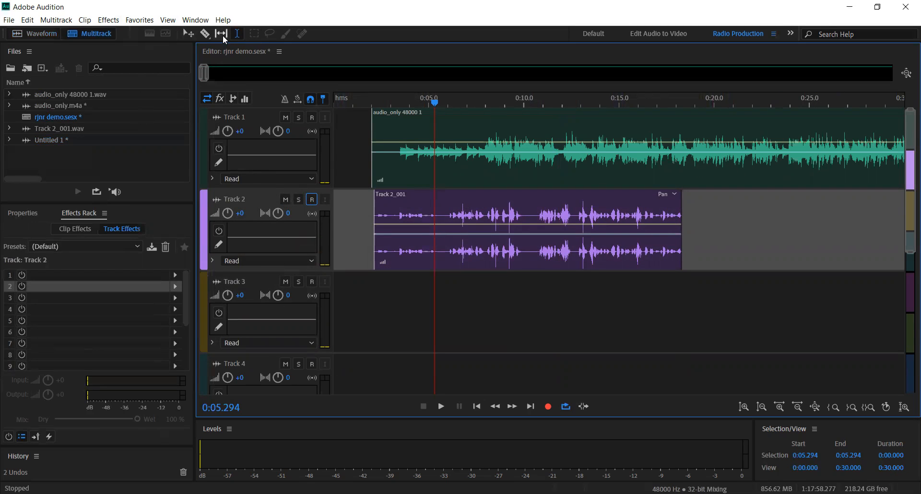
# - Split the Track 1 clip with the Razor tool at about 0:18.8 and move its second part onto Track 2, starting at about 0:19.8
pyautogui.click(204, 33)
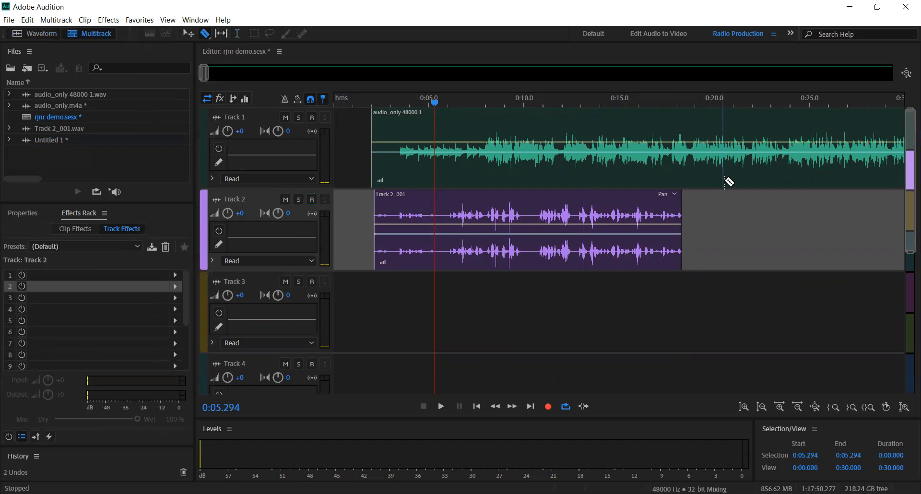
pyautogui.click(692, 169)
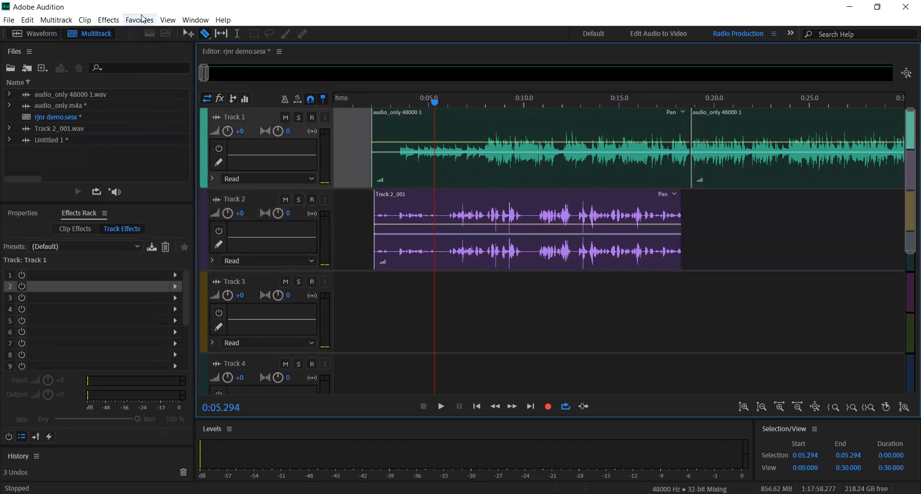
pyautogui.click(188, 34)
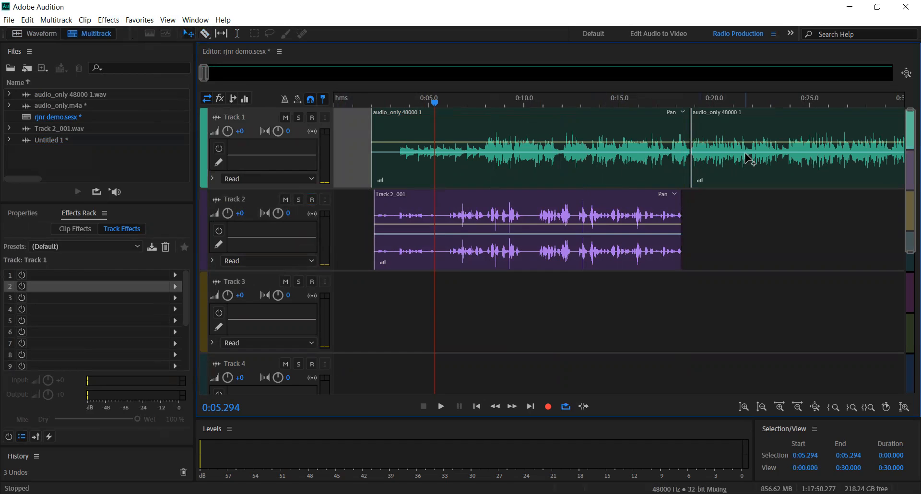
pyautogui.moveTo(752, 177); pyautogui.dragTo(769, 222)
# - Try the Time Selection tool on the Track 2 clips, ending with 0:10.808 to 0:12.542 selected in the Track 2_001 clip
pyautogui.click(237, 35)
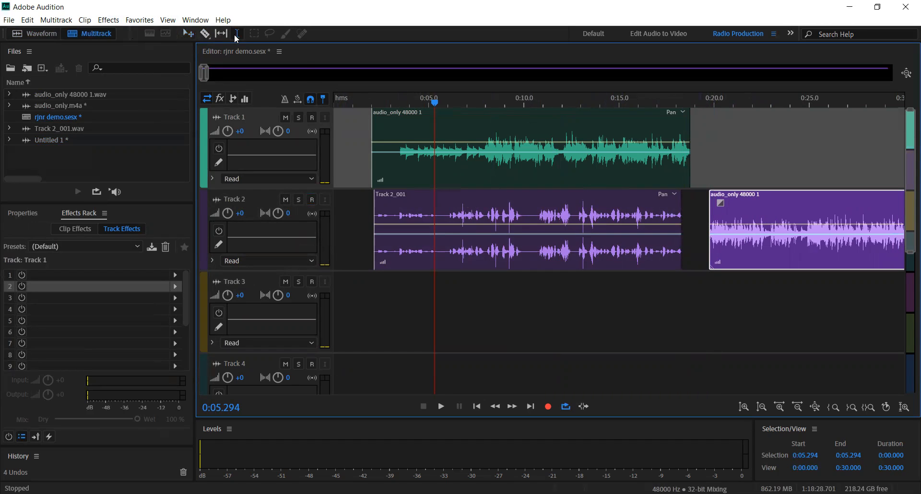
pyautogui.moveTo(698, 211); pyautogui.dragTo(878, 184)
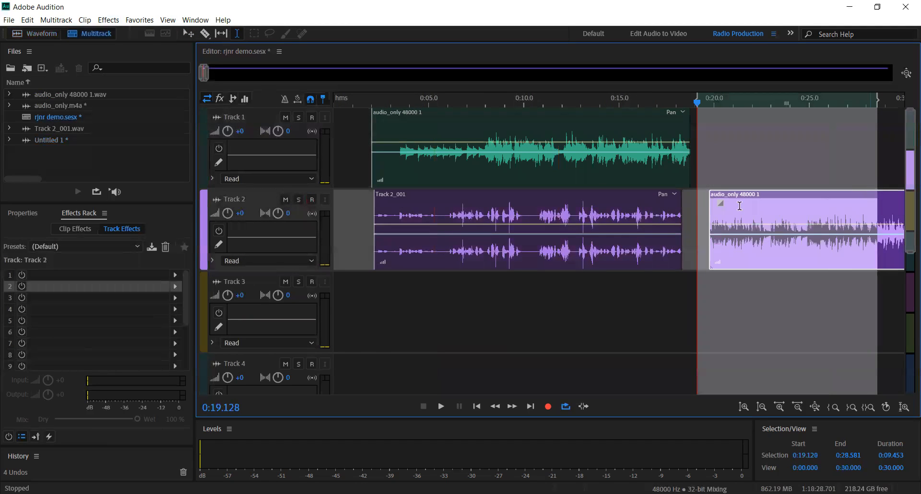
pyautogui.moveTo(563, 245); pyautogui.dragTo(597, 243)
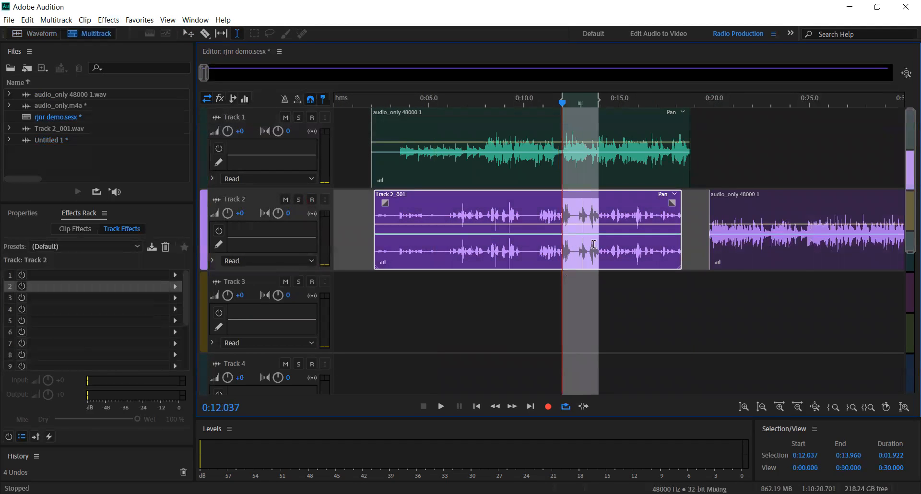
pyautogui.click(558, 253)
pyautogui.moveTo(539, 256); pyautogui.dragTo(572, 260)
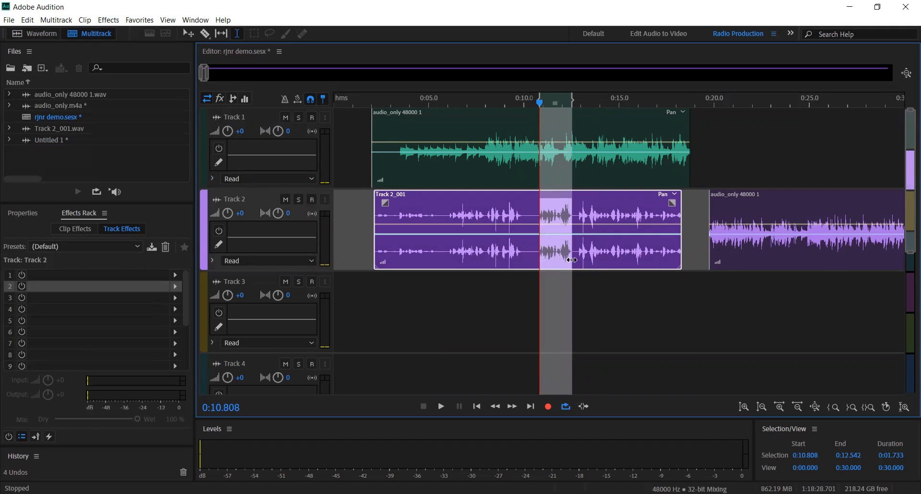
# - Clear the time selection and view the Track EQ settings and automation mode options of Track 2
pyautogui.click(529, 299)
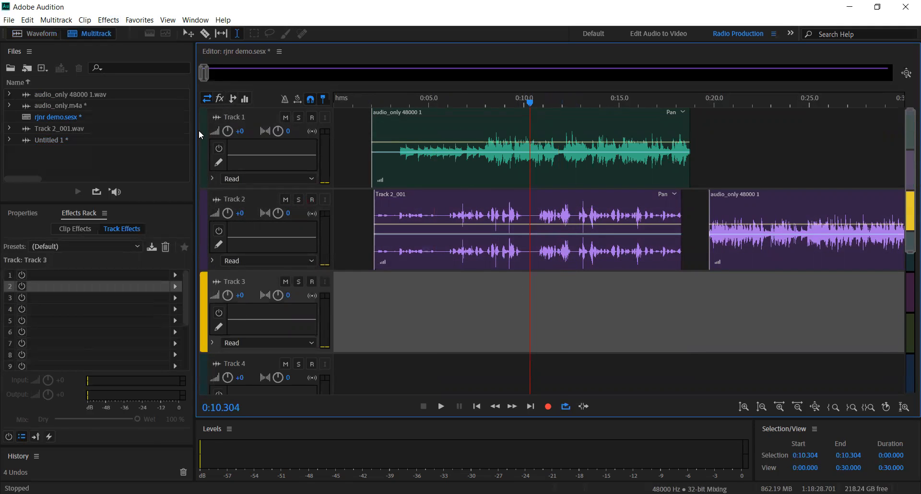
pyautogui.click(704, 145)
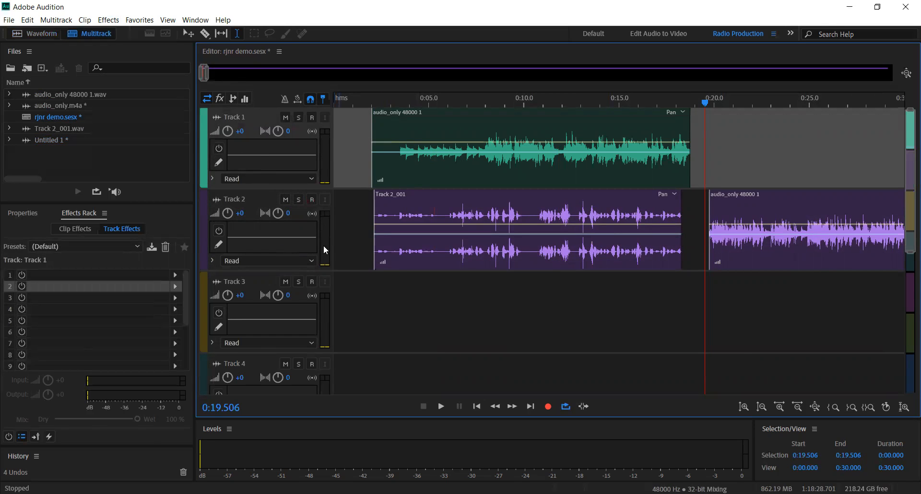
pyautogui.click(297, 249)
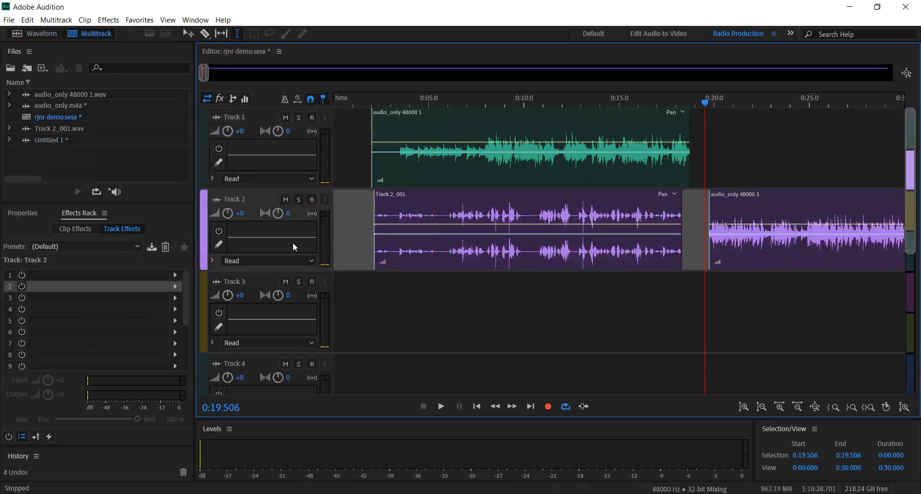
pyautogui.doubleClick(294, 247)
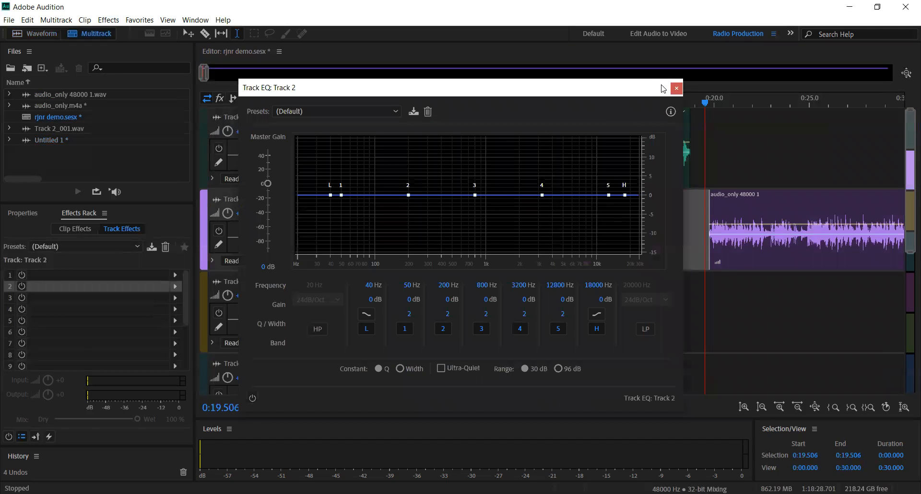
pyautogui.click(677, 89)
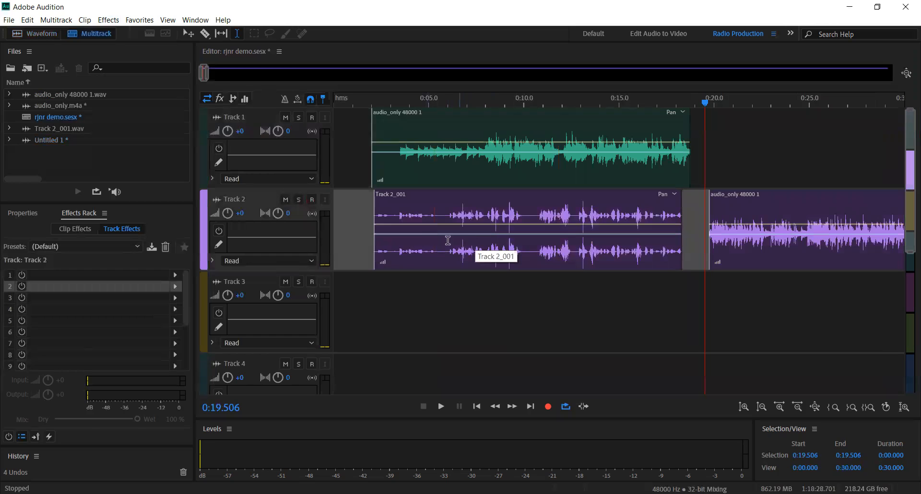
pyautogui.click(434, 246)
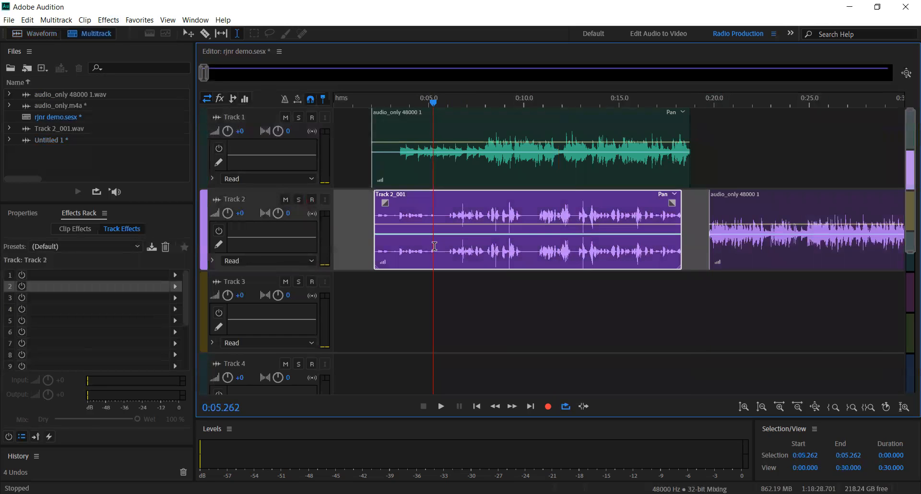
pyautogui.doubleClick(288, 240)
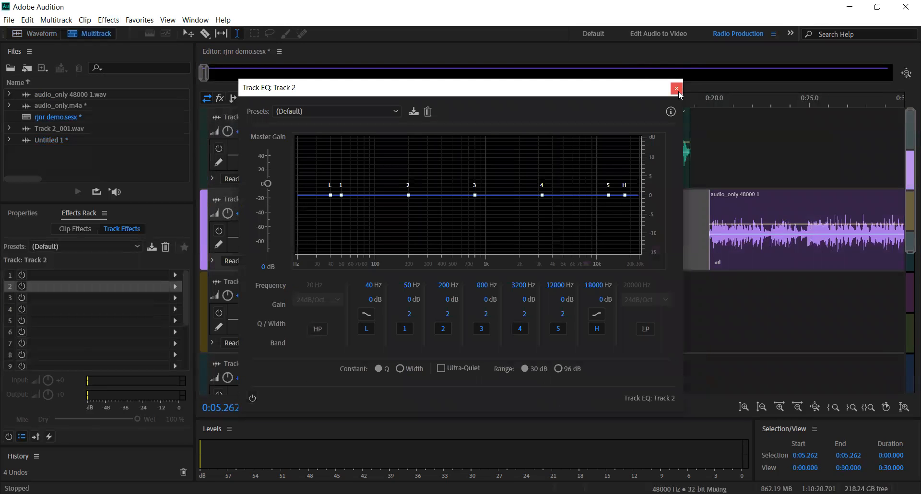
pyautogui.click(679, 92)
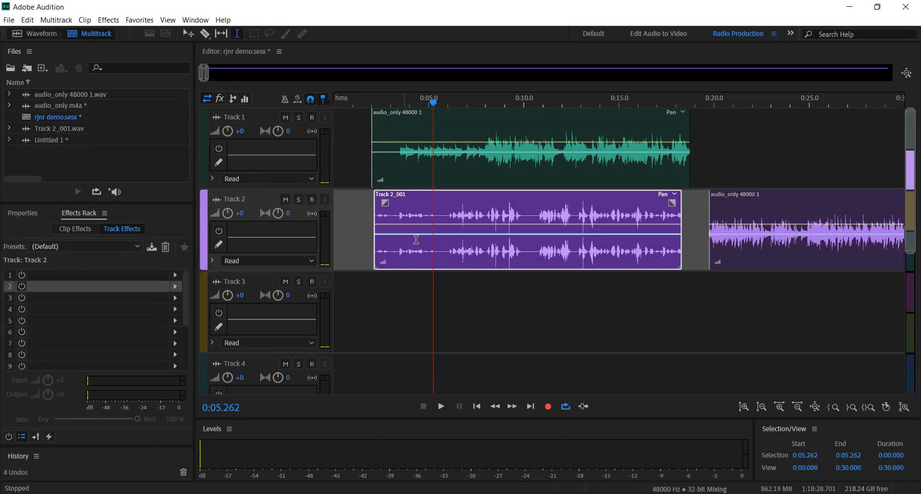
pyautogui.click(279, 263)
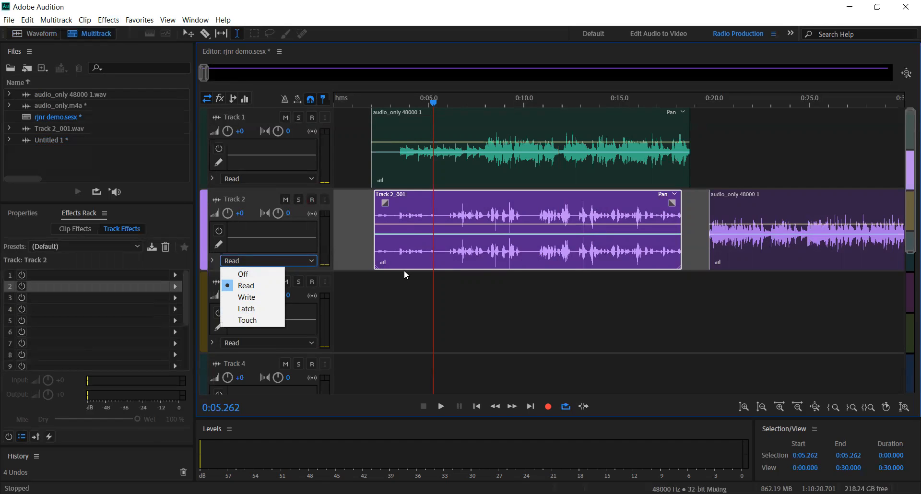
pyautogui.click(257, 263)
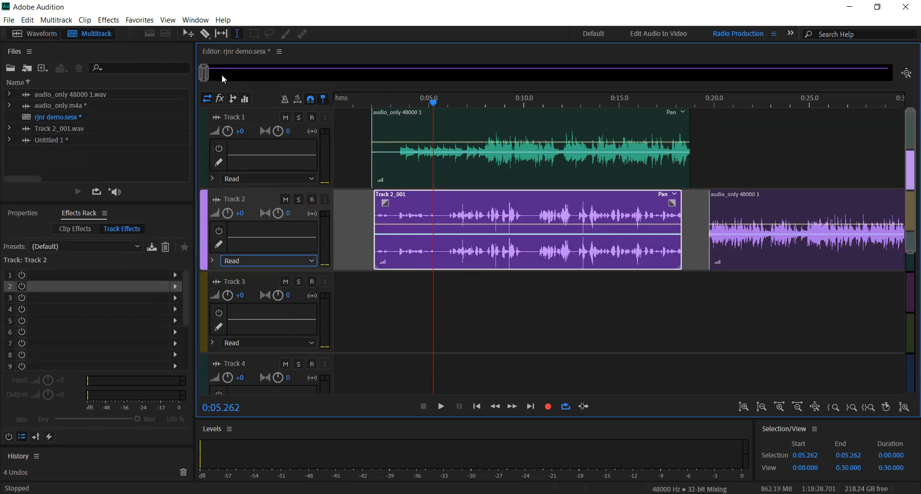
# - Move the Track 1 clip with the Move tool so that it starts at about 0:12.3
pyautogui.scroll(-5, 208, 75)
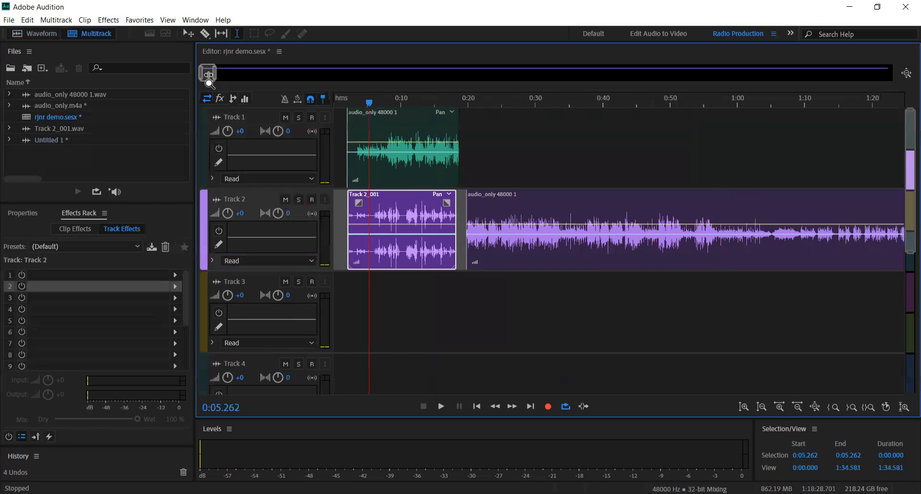
pyautogui.scroll(4, 203, 73)
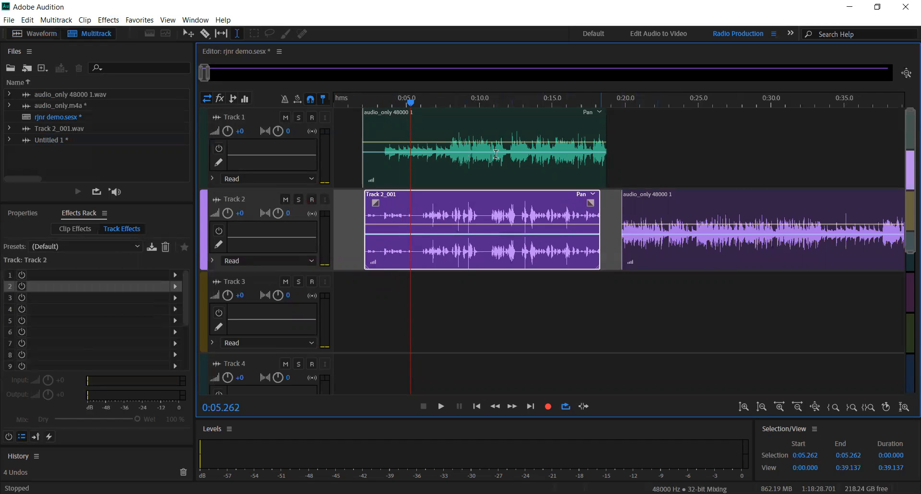
pyautogui.click(572, 169)
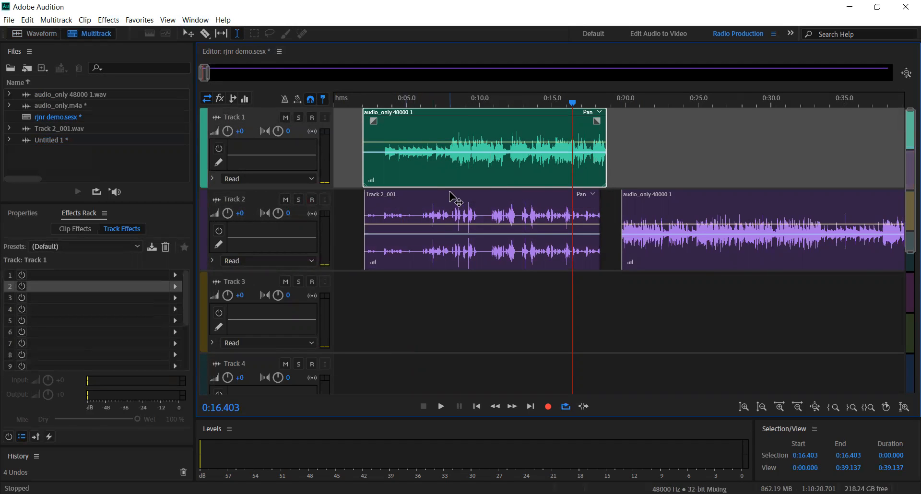
pyautogui.click(186, 33)
pyautogui.moveTo(460, 168); pyautogui.dragTo(609, 168)
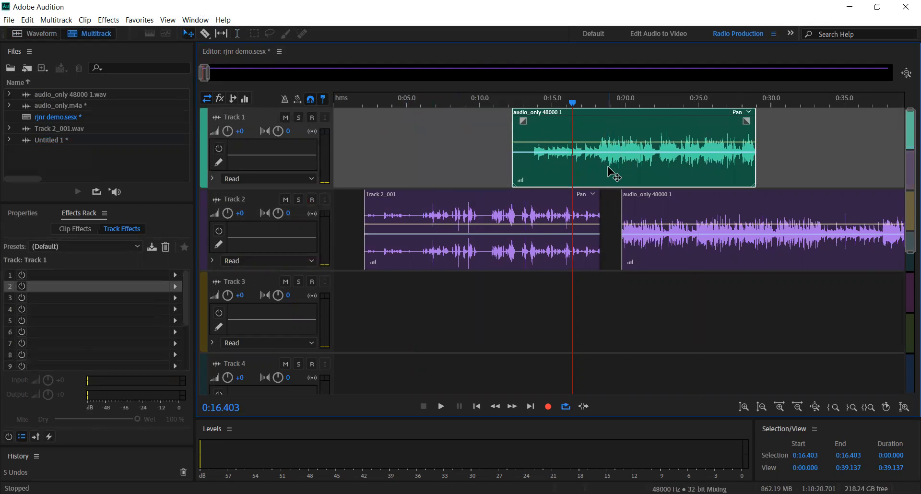
# - Play the session from 0:11.510 while moving the Track 1 clip to start at about 0:13.5 and Track 2's audio_only clip at about 0:23.3
pyautogui.click(501, 101)
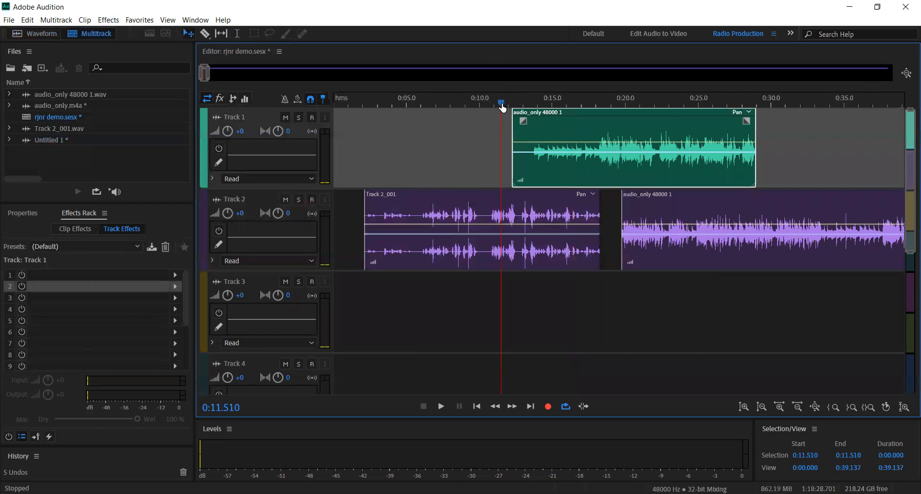
pyautogui.press('space')
pyautogui.moveTo(565, 179); pyautogui.dragTo(583, 179)
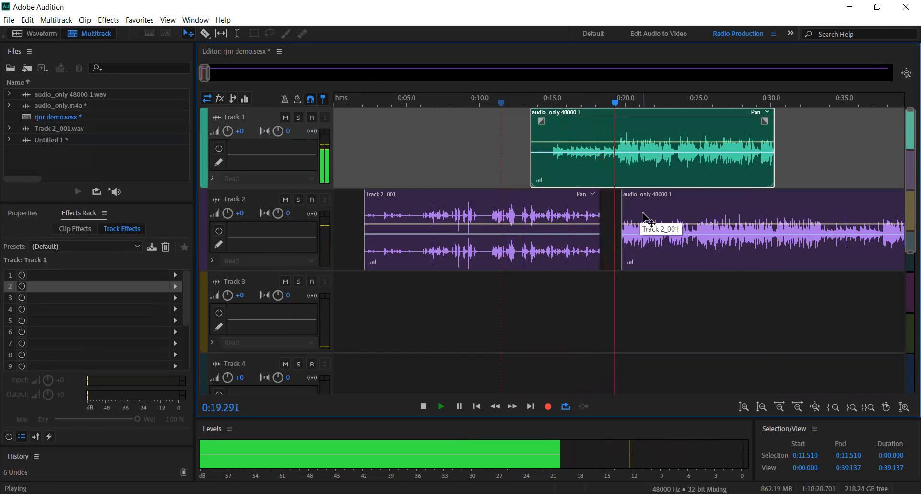
pyautogui.moveTo(639, 213); pyautogui.dragTo(695, 213)
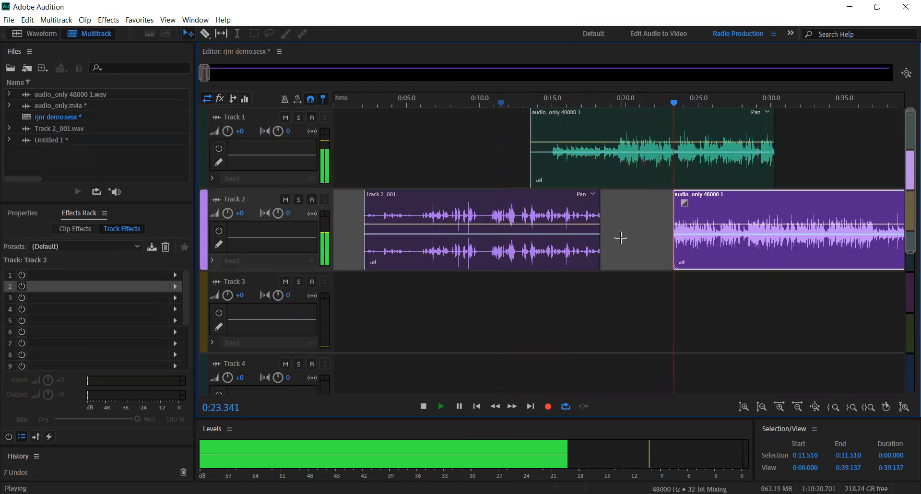
# - Trim the end of the Track 1 clip to about 0:23.7 and stop playback
pyautogui.click(677, 154)
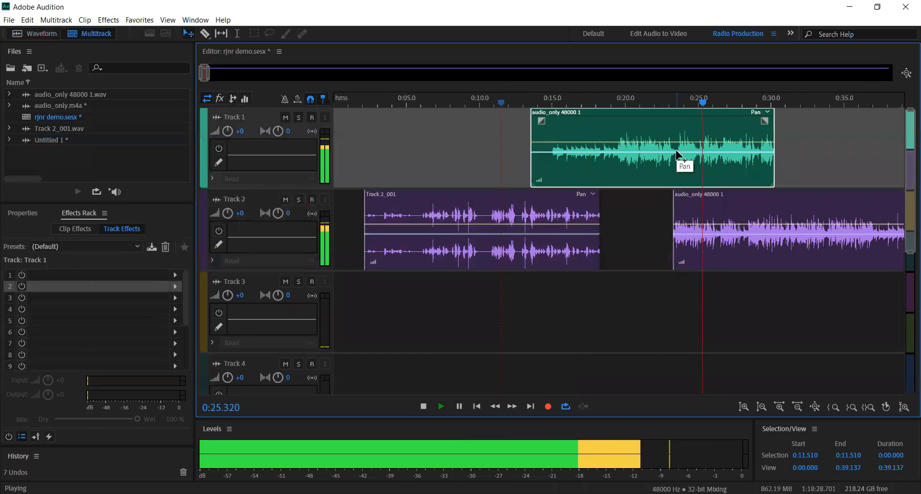
pyautogui.moveTo(770, 182); pyautogui.dragTo(677, 184)
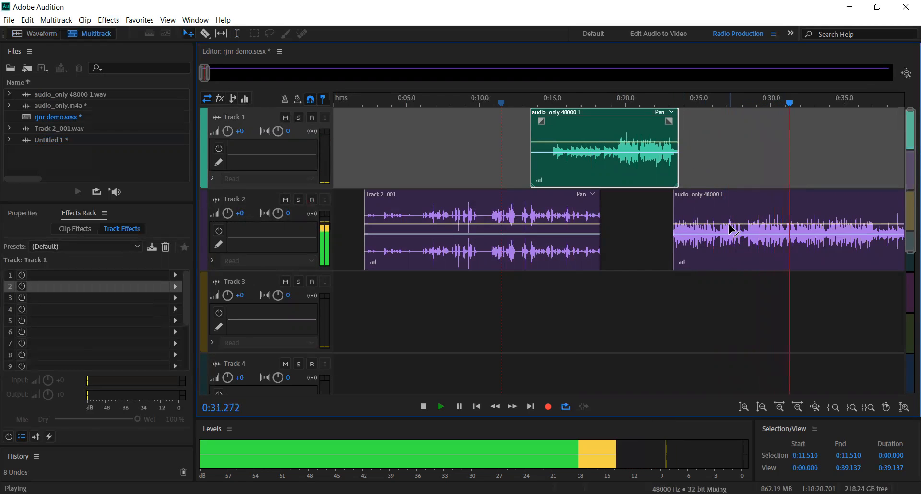
pyautogui.press('space')
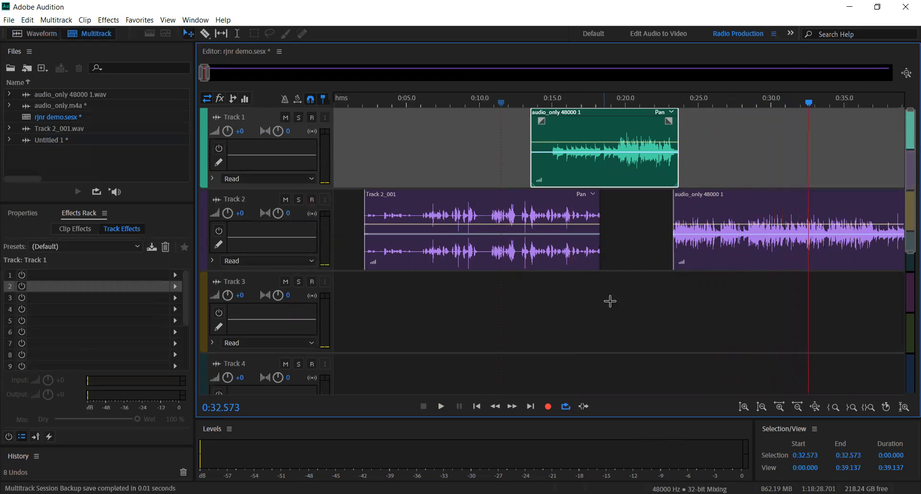
# - Move the audio_only clip from Track 2 onto Track 1, starting at about 0:31.1, and place the playhead at 0:02.178
pyautogui.click(765, 205)
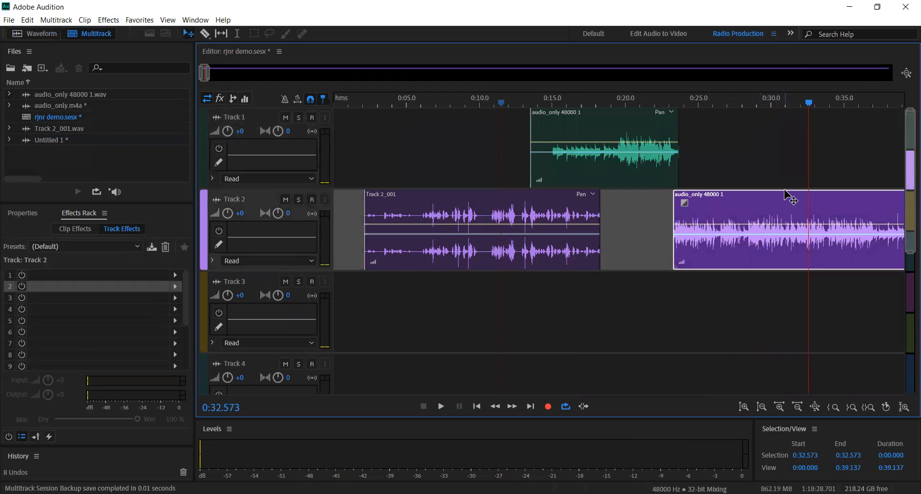
pyautogui.moveTo(765, 206); pyautogui.dragTo(784, 154)
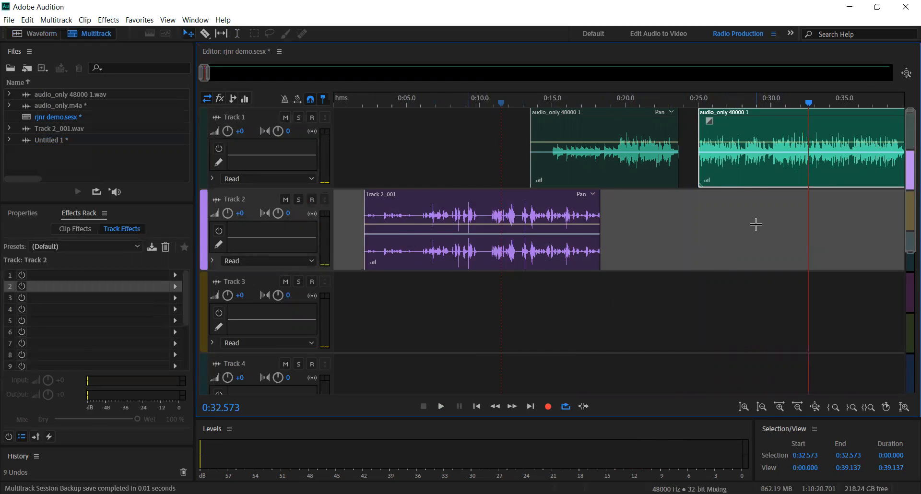
pyautogui.moveTo(742, 185); pyautogui.dragTo(727, 158)
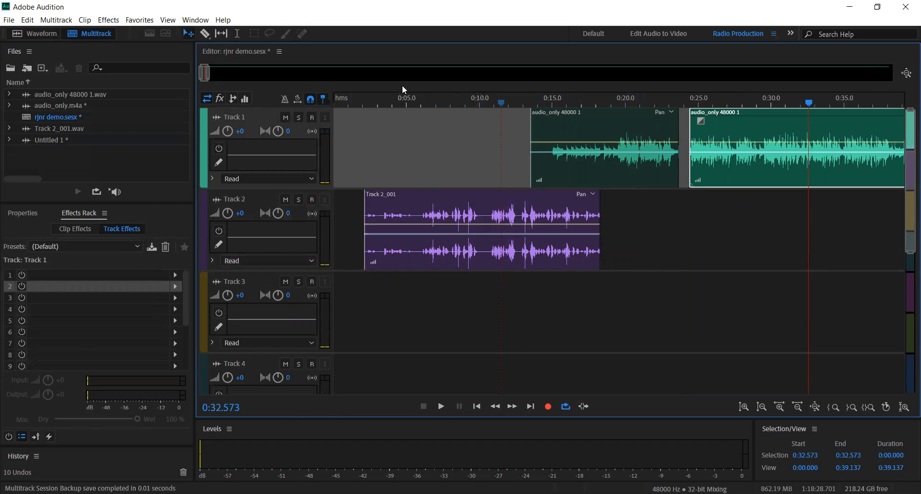
pyautogui.click(365, 102)
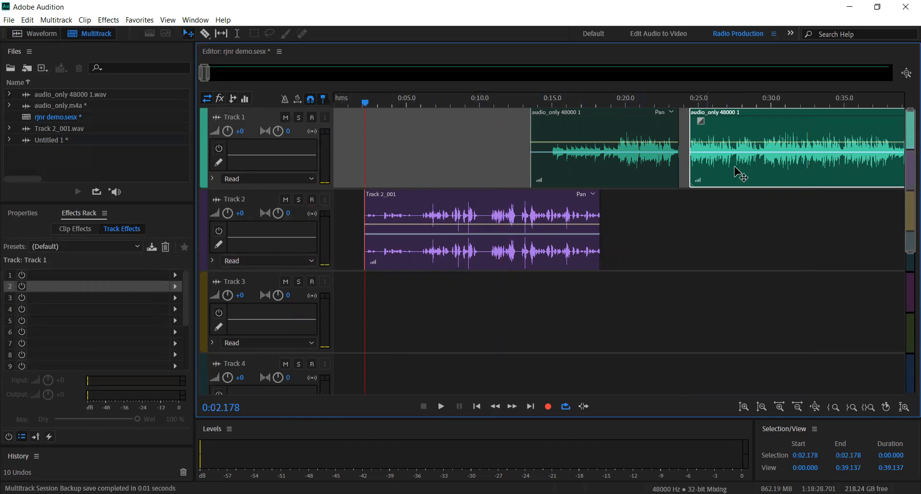
pyautogui.moveTo(850, 163); pyautogui.dragTo(853, 163)
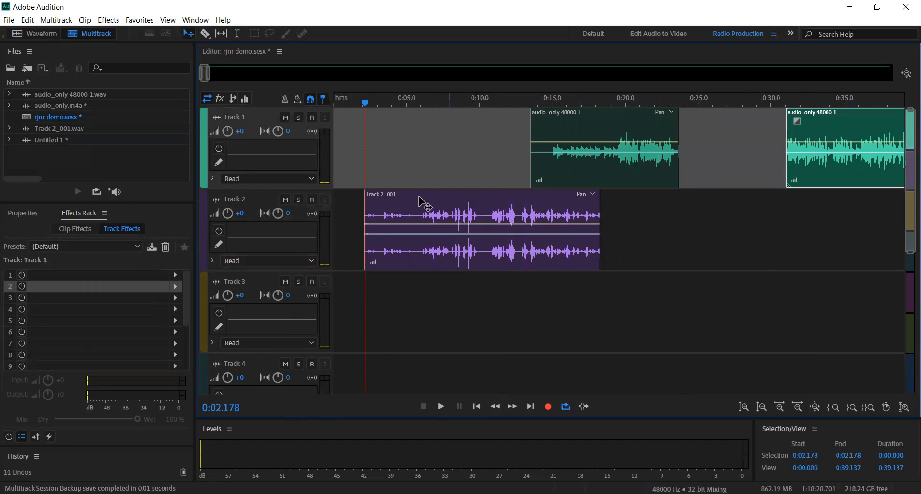
# - Try raising and lowering the clip gain of Track 2_001 and undo the gain change
pyautogui.moveTo(368, 261); pyautogui.dragTo(393, 254)
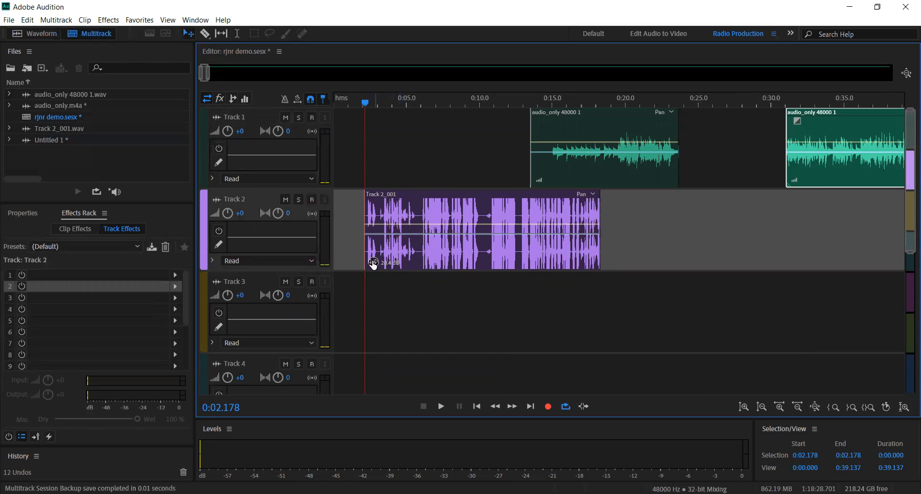
pyautogui.moveTo(381, 265); pyautogui.dragTo(343, 261)
pyautogui.hotkey('ctrl', 'z')
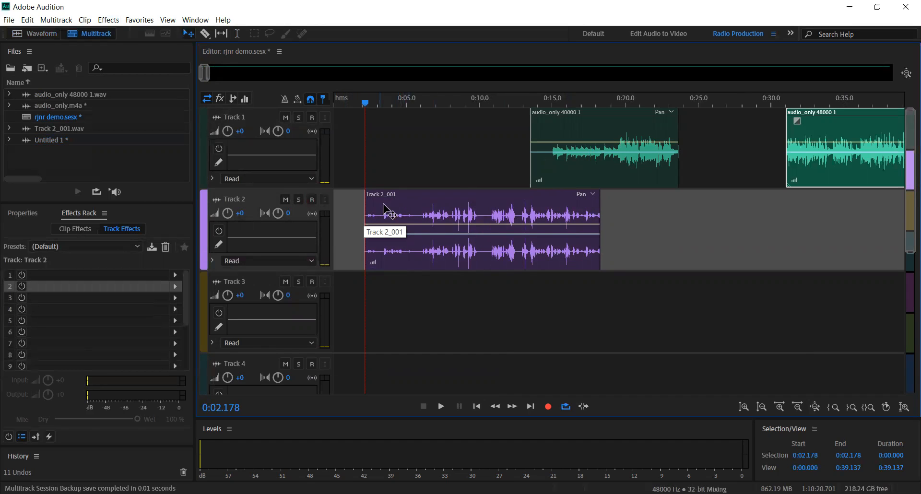
# - Trim about 3.7 seconds off the start of the Track 2_001 clip and position it to start at about 0:06.6
pyautogui.click(434, 216)
pyautogui.moveTo(434, 215); pyautogui.dragTo(462, 216)
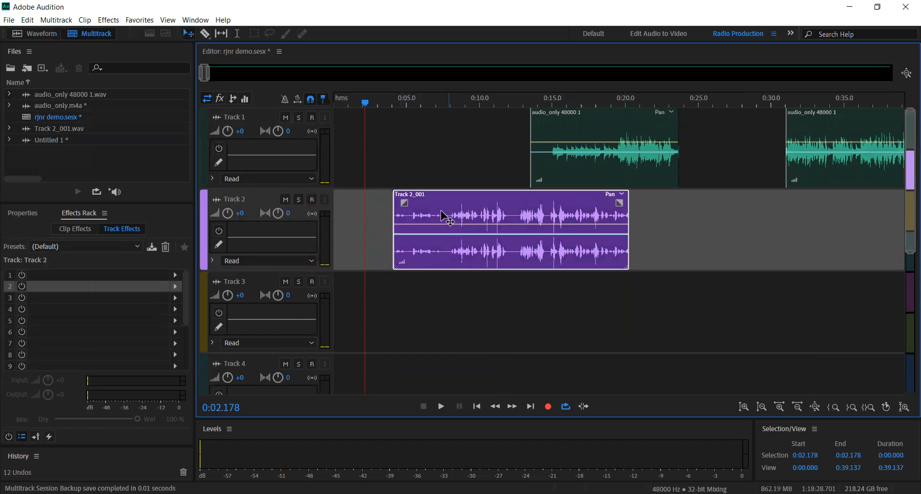
pyautogui.click(392, 222)
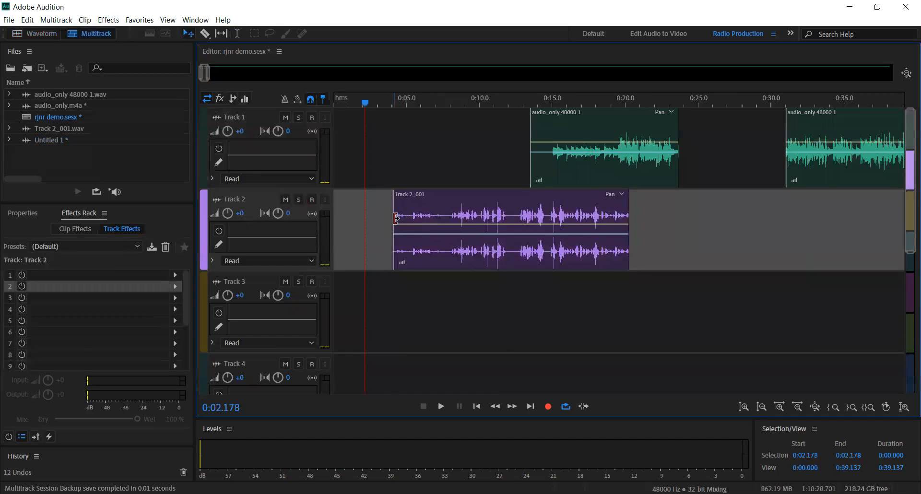
pyautogui.moveTo(393, 215); pyautogui.dragTo(447, 213)
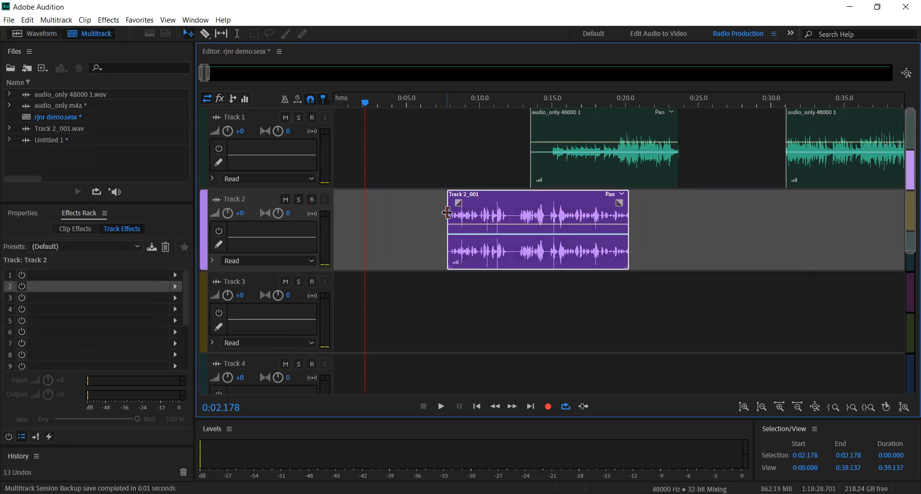
pyautogui.moveTo(575, 254)
pyautogui.mouseDown()
pyautogui.moveTo(519, 251)
pyautogui.moveTo(560, 250)
pyautogui.mouseUp()
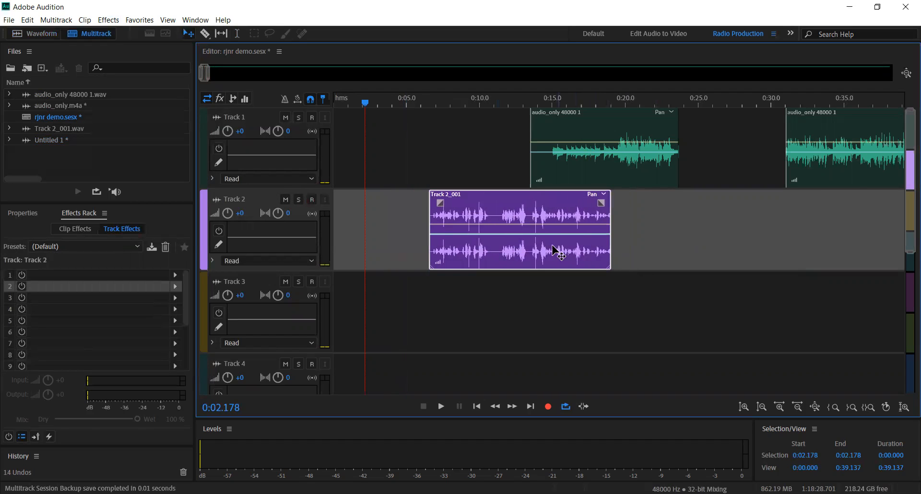
# - Select the time range 0:06.551 to 0:23.714, spanning the Track 2_001 clip and the first Track 1 clip, with the Time Selection tool
pyautogui.click(424, 106)
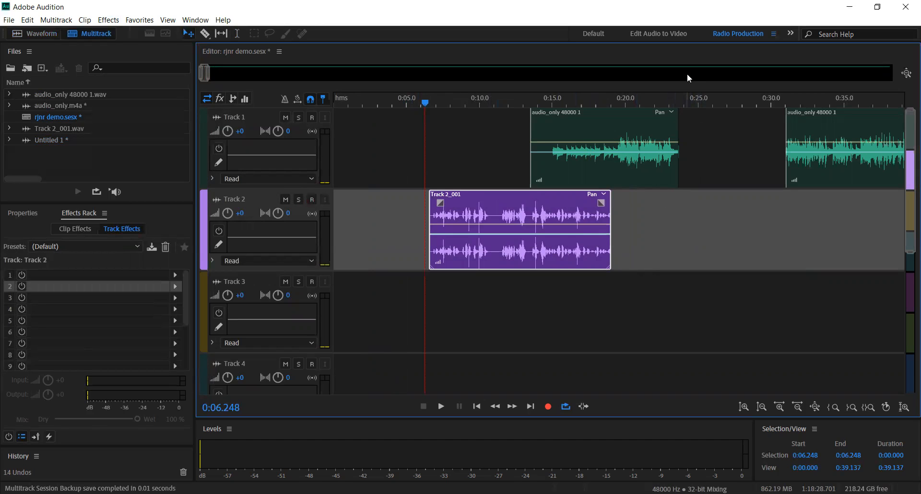
pyautogui.moveTo(676, 103); pyautogui.dragTo(431, 102)
pyautogui.moveTo(421, 162); pyautogui.dragTo(651, 209)
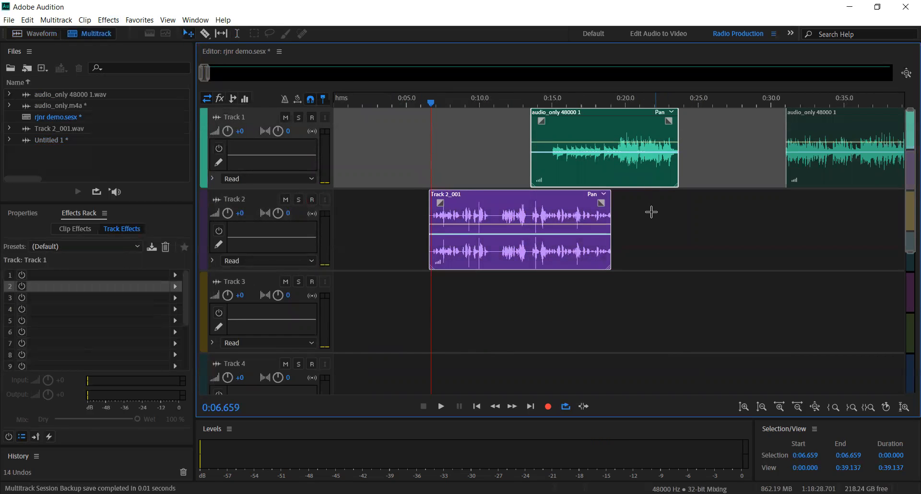
pyautogui.click(237, 32)
pyautogui.moveTo(680, 294); pyautogui.dragTo(427, 295)
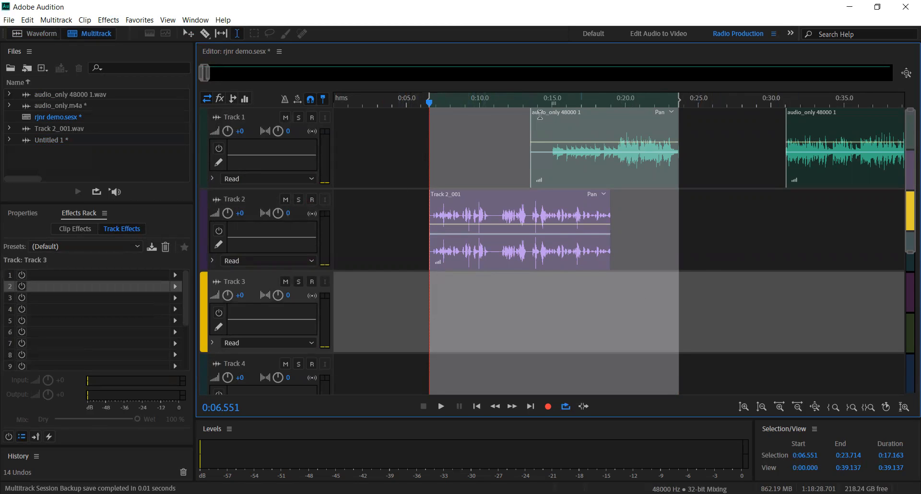
# - Review the multitrack mixdown export settings for the time selection without exporting, and clear the selection by placing the playhead at 0:03.206
pyautogui.click(16, 22)
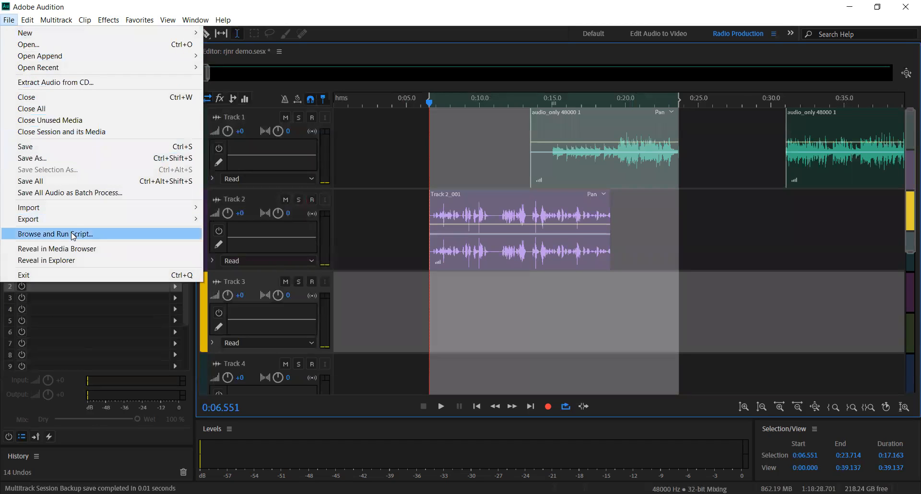
pyautogui.moveTo(79, 221)
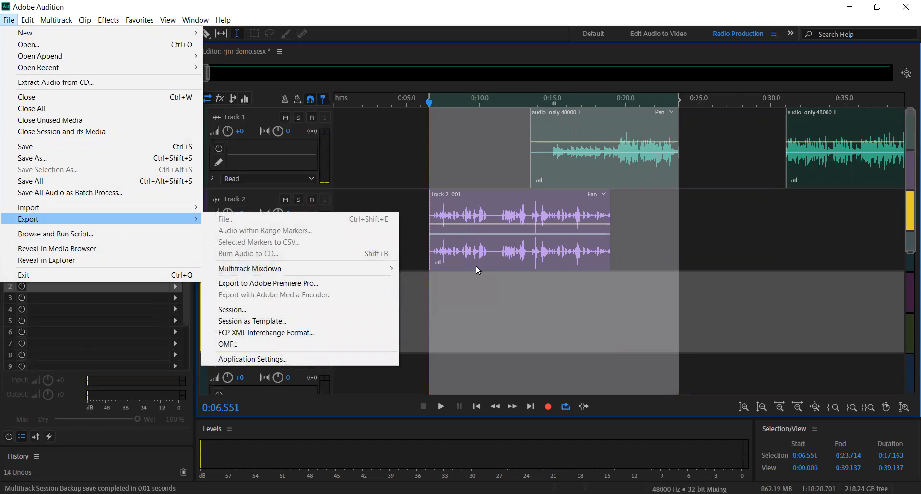
pyautogui.moveTo(392, 266)
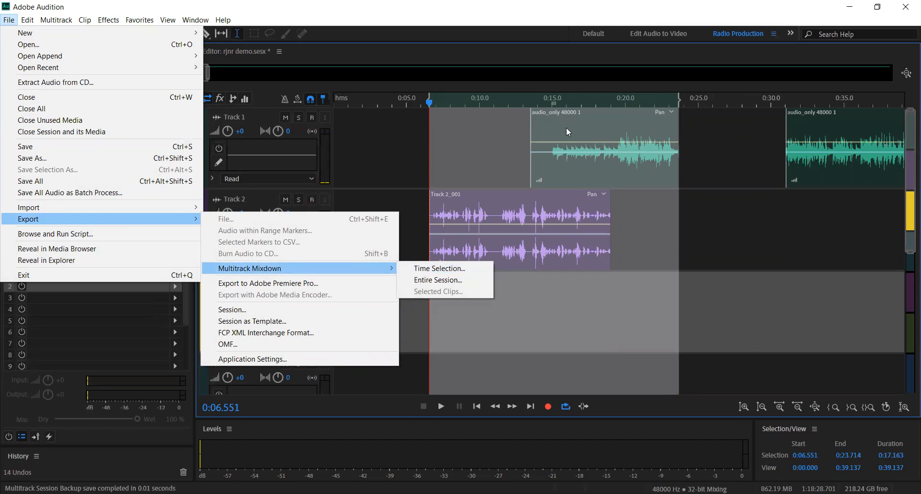
pyautogui.click(434, 271)
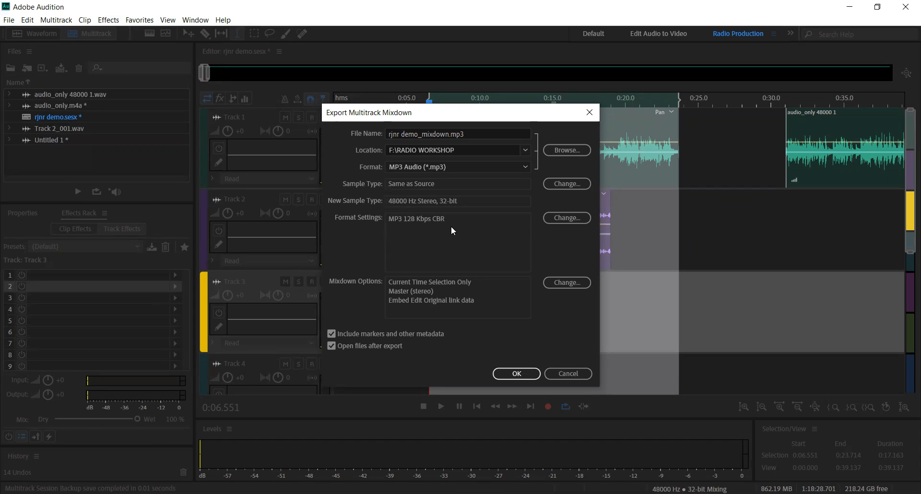
pyautogui.click(586, 117)
pyautogui.click(381, 249)
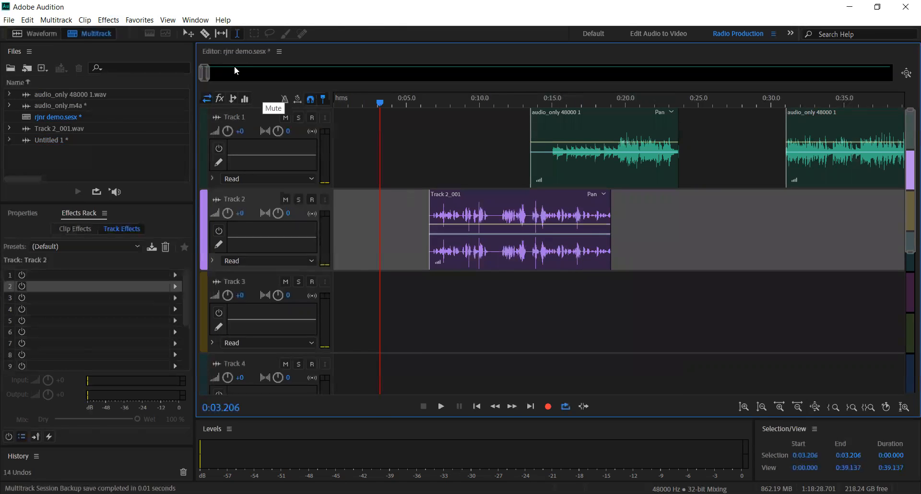
# - Compare the Untitled 1 waveform with the rjnr demo multitrack session, examine the session's tracks down to the Master, and return to the waveform
pyautogui.click(26, 34)
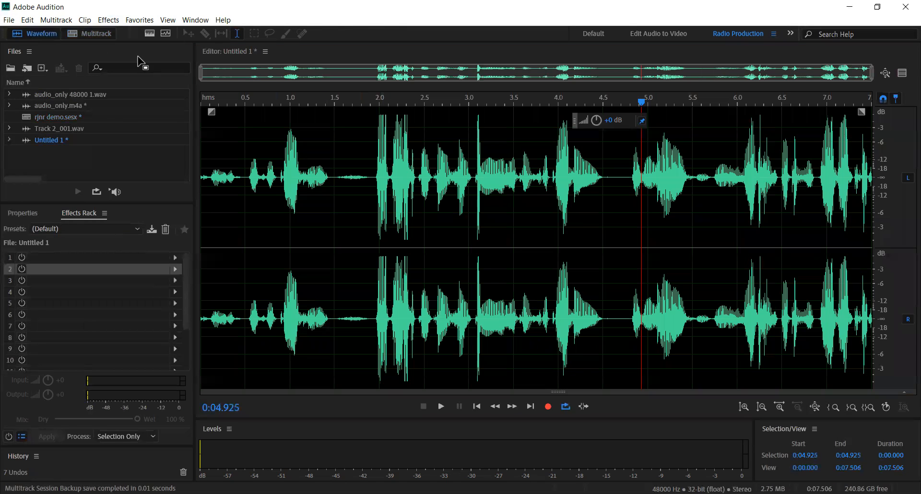
pyautogui.click(98, 34)
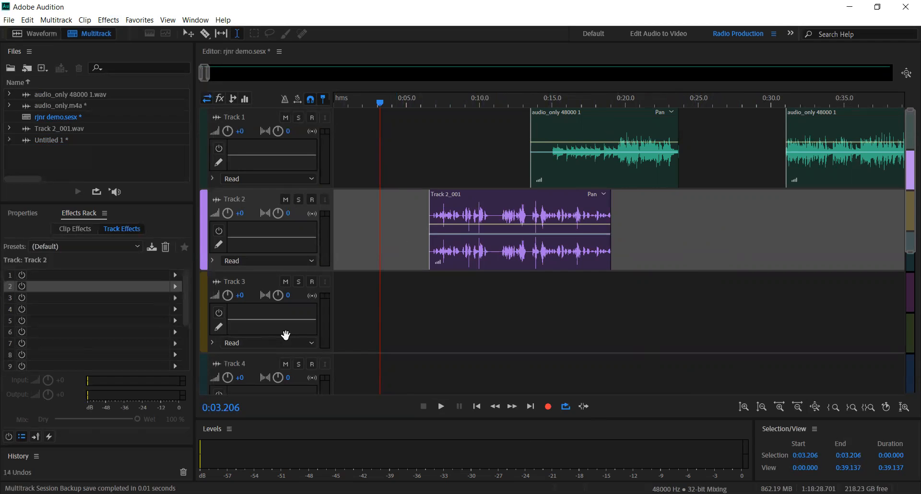
pyautogui.scroll(-5, 285, 336)
pyautogui.scroll(5, 286, 336)
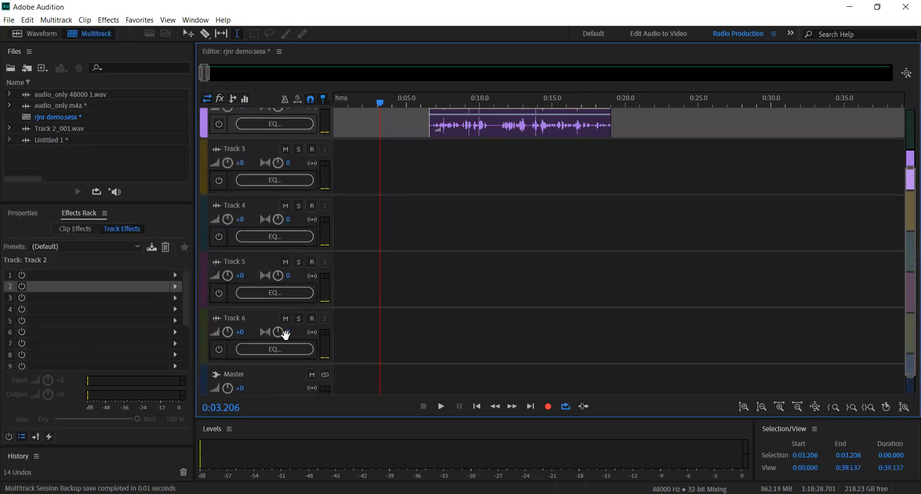
pyautogui.scroll(5, 271, 282)
pyautogui.scroll(2, 270, 282)
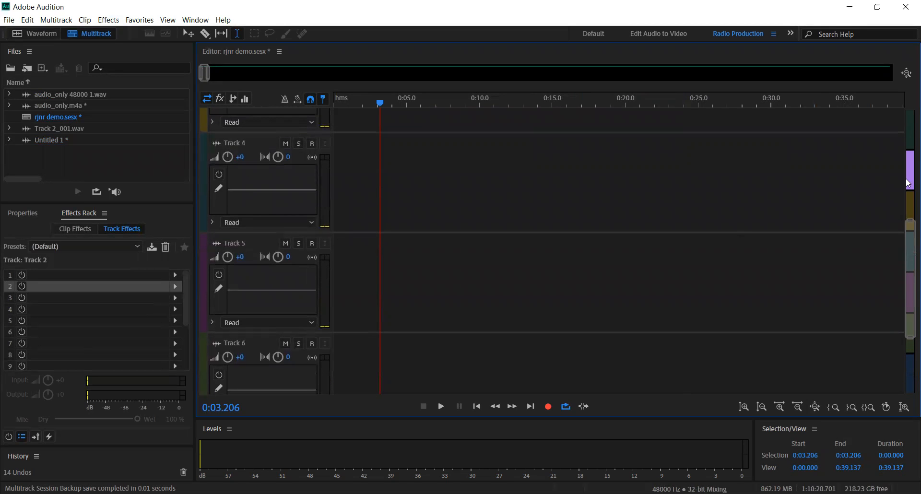
pyautogui.moveTo(908, 265); pyautogui.dragTo(904, 137)
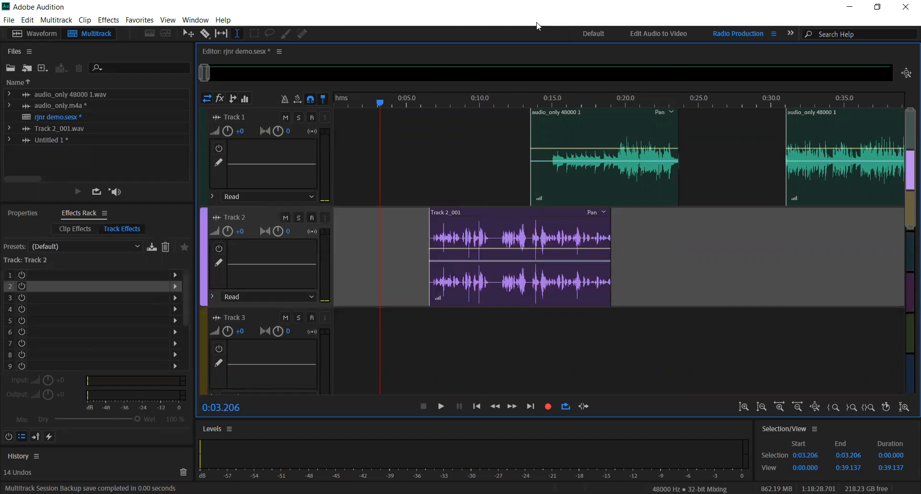
pyautogui.click(37, 34)
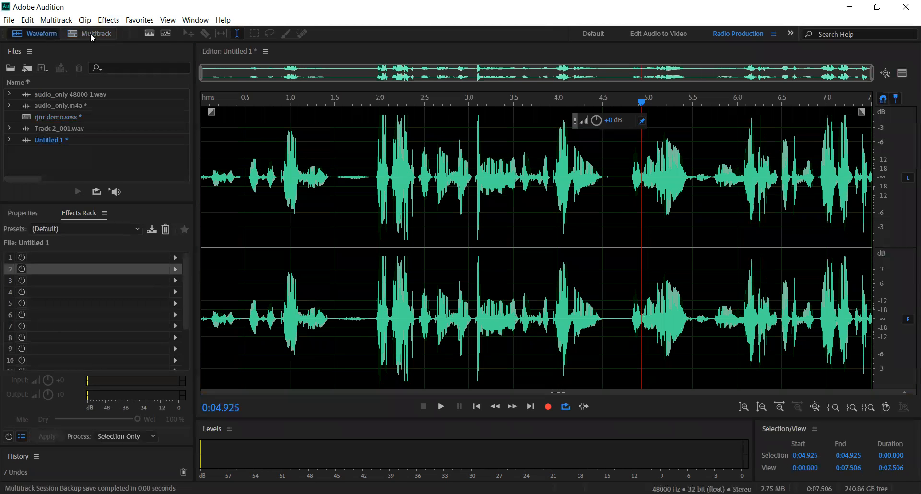
pyautogui.click(83, 33)
pyautogui.click(39, 37)
pyautogui.hotkey('alt', 'Tab')
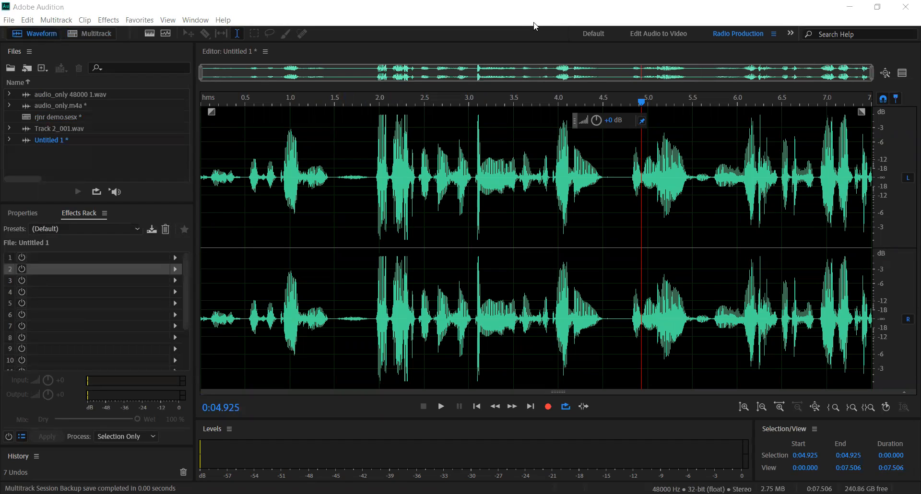